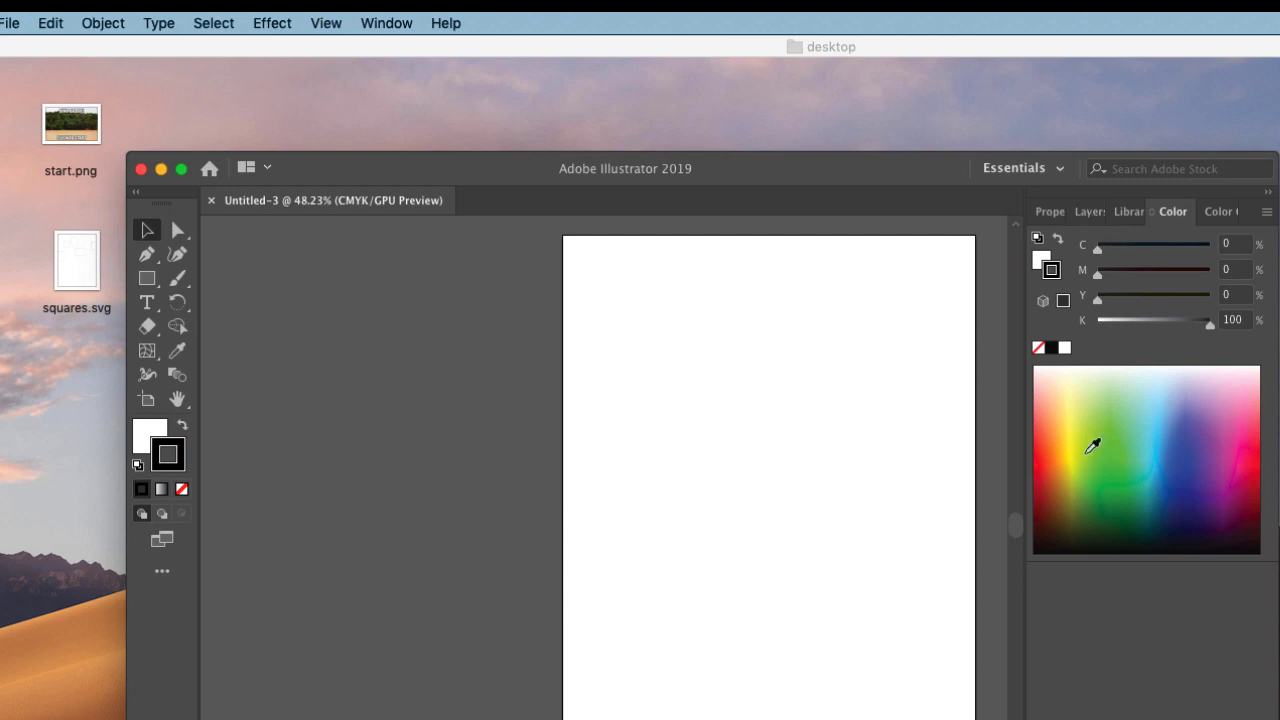
Draw a rectangle about 328 × 316 px across the artboard's left edge and another about 254 × 323 px across its right edge
{"action": "scroll", "coordinate": [604, 468], "scroll_direction": "right", "scroll_amount": 5}
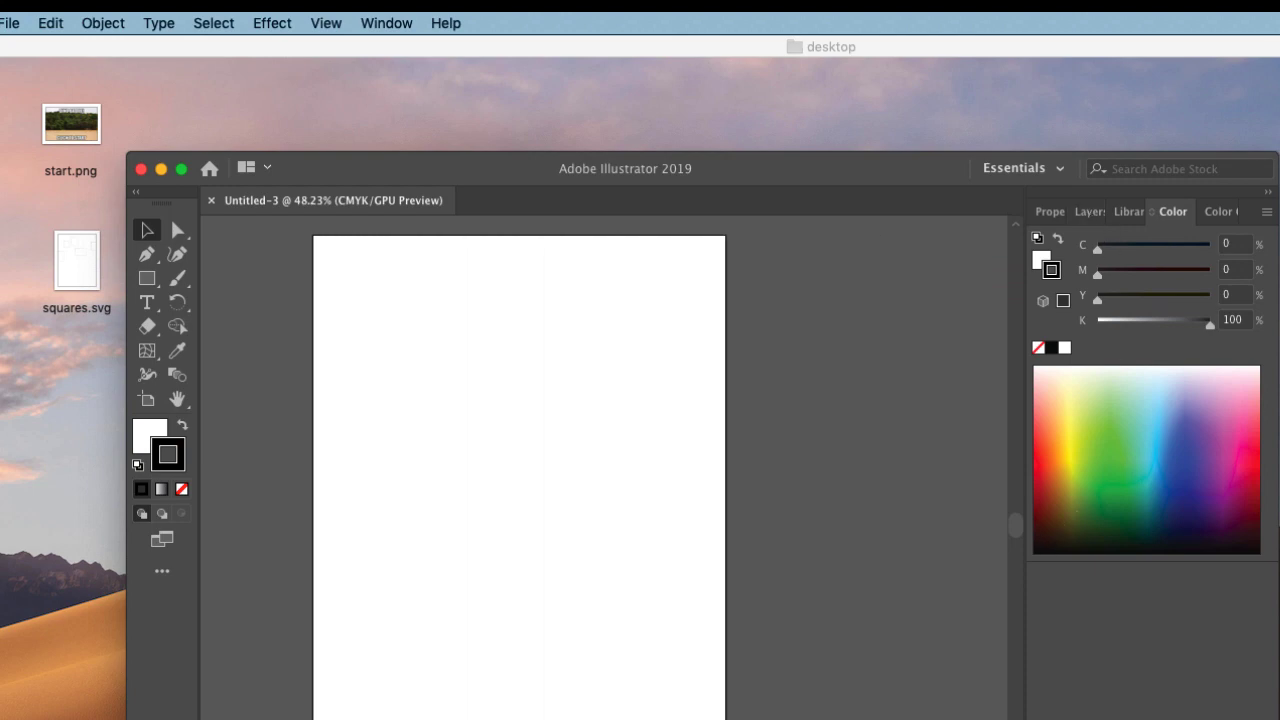
{"action": "scroll", "coordinate": [604, 468], "scroll_direction": "left", "scroll_amount": 2}
{"action": "left_click", "coordinate": [147, 278]}
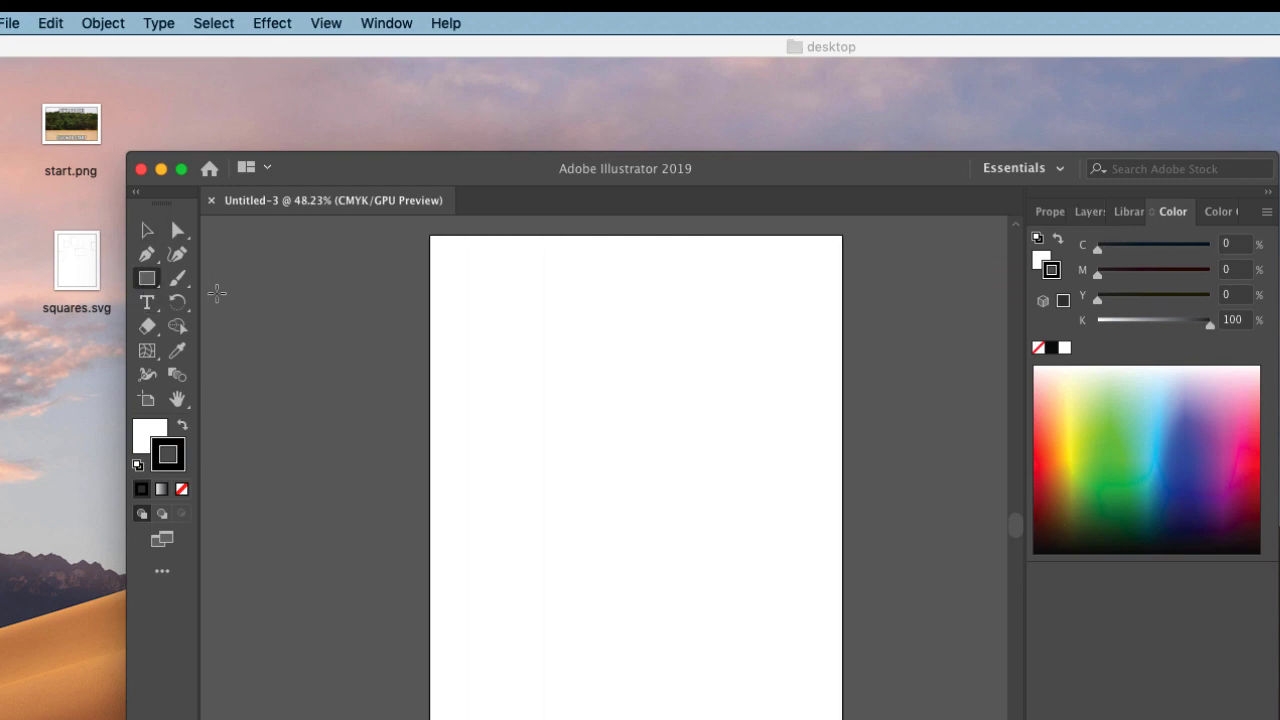
{"action": "left_click_drag", "start_coordinate": [524, 359], "coordinate": [297, 578]}
{"action": "left_click_drag", "start_coordinate": [752, 426], "coordinate": [929, 651]}
Save the document to the desktop folder in SVG format as examples, keeping the SVG 1.1 profile and embedded image location
{"action": "left_click", "coordinate": [10, 22]}
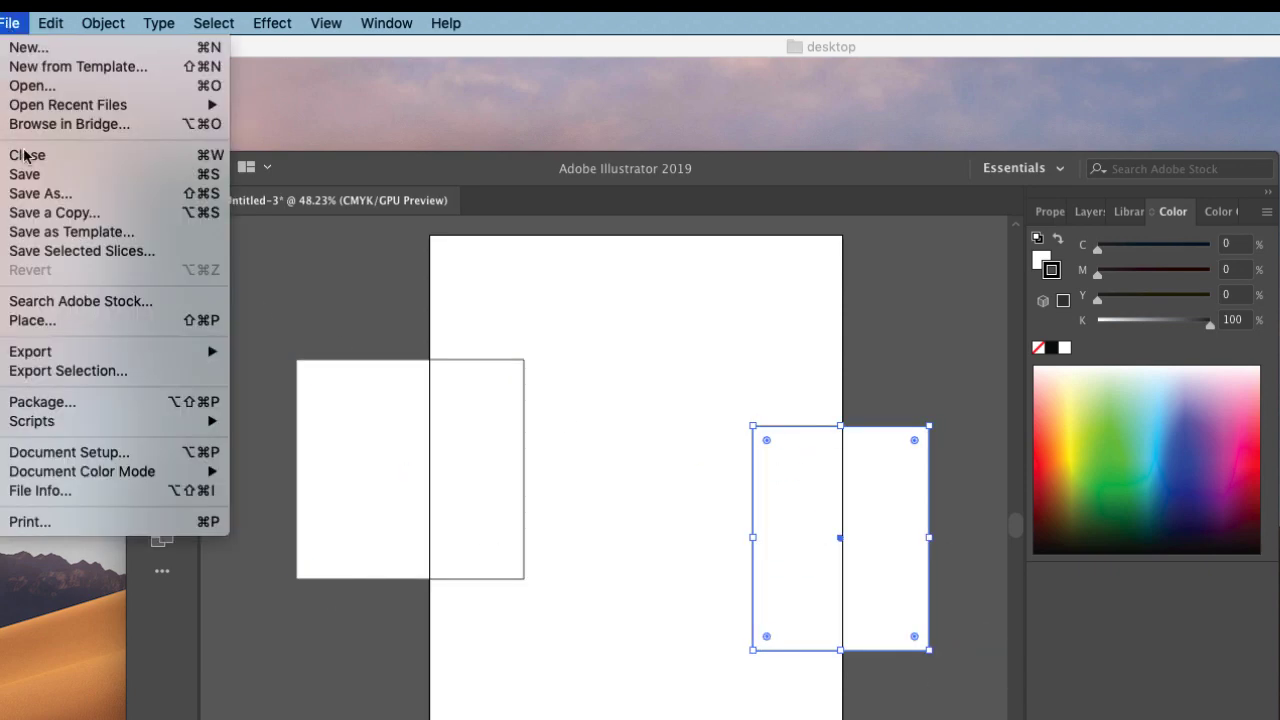
{"action": "left_click", "coordinate": [40, 194]}
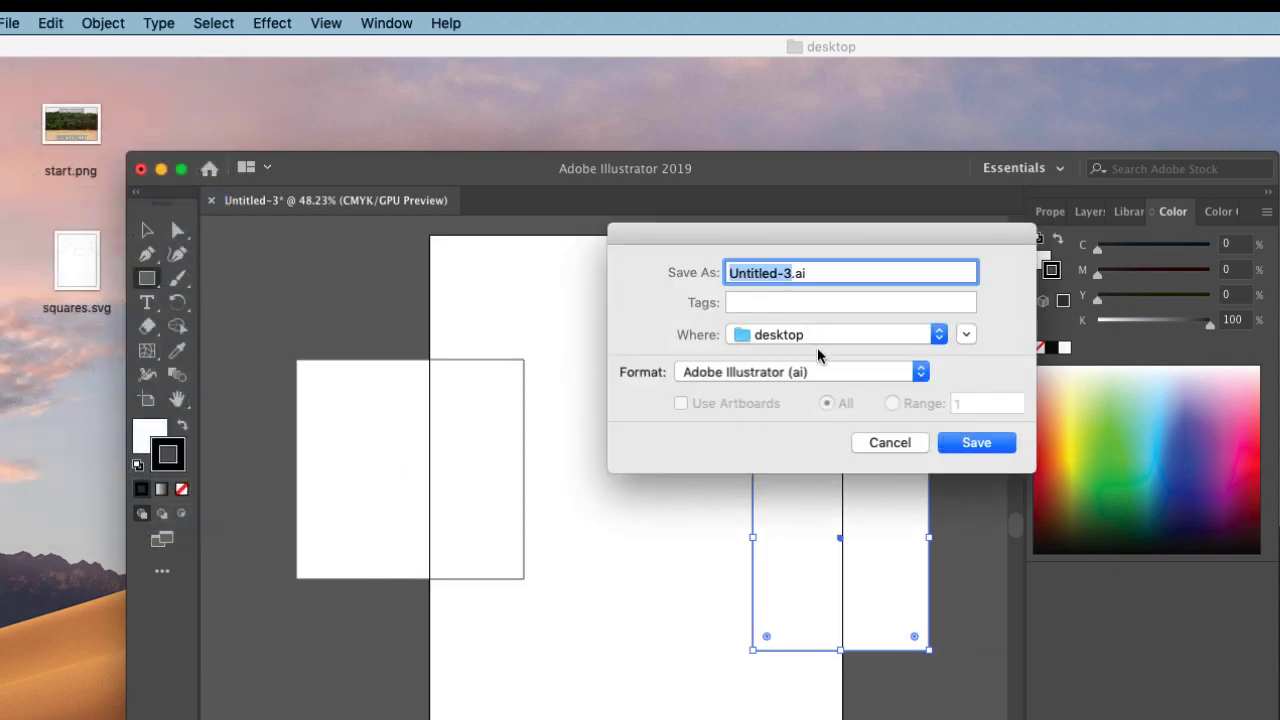
{"action": "left_click", "coordinate": [810, 371]}
{"action": "left_click", "coordinate": [771, 463]}
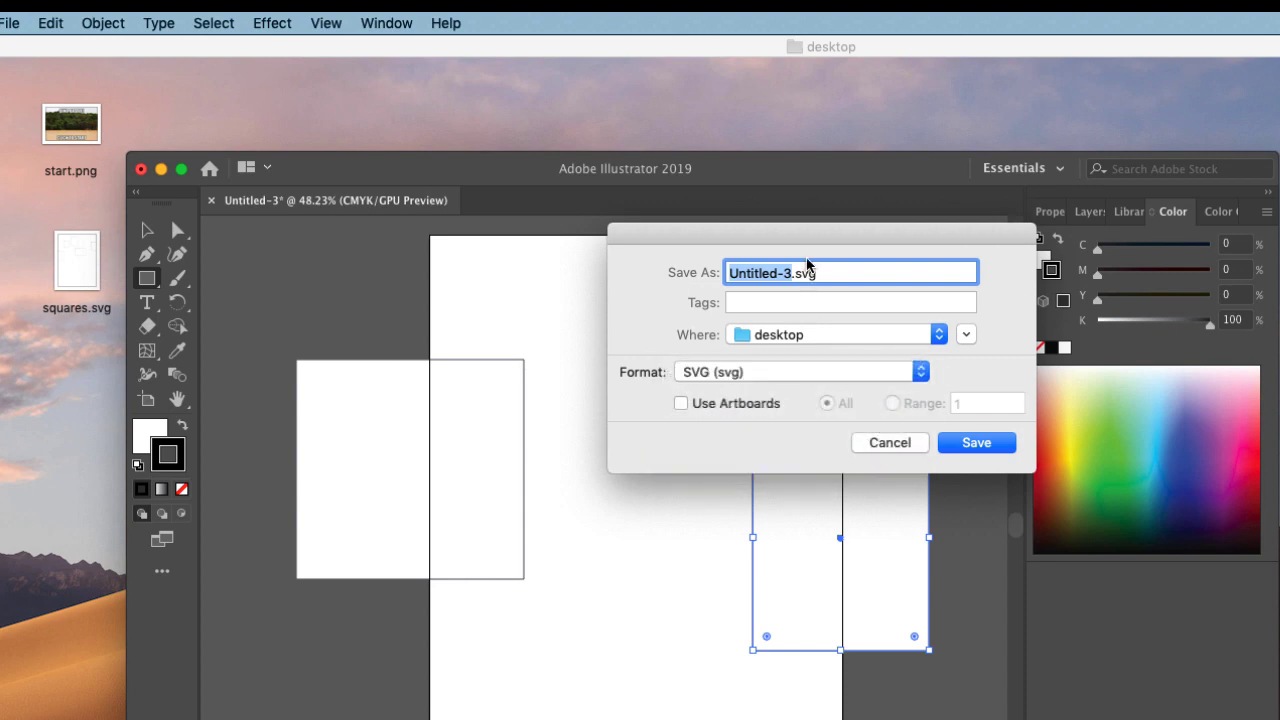
{"action": "left_click_drag", "start_coordinate": [791, 273], "coordinate": [716, 274]}
{"action": "type", "text": "examples"}
{"action": "key", "text": "Return"}
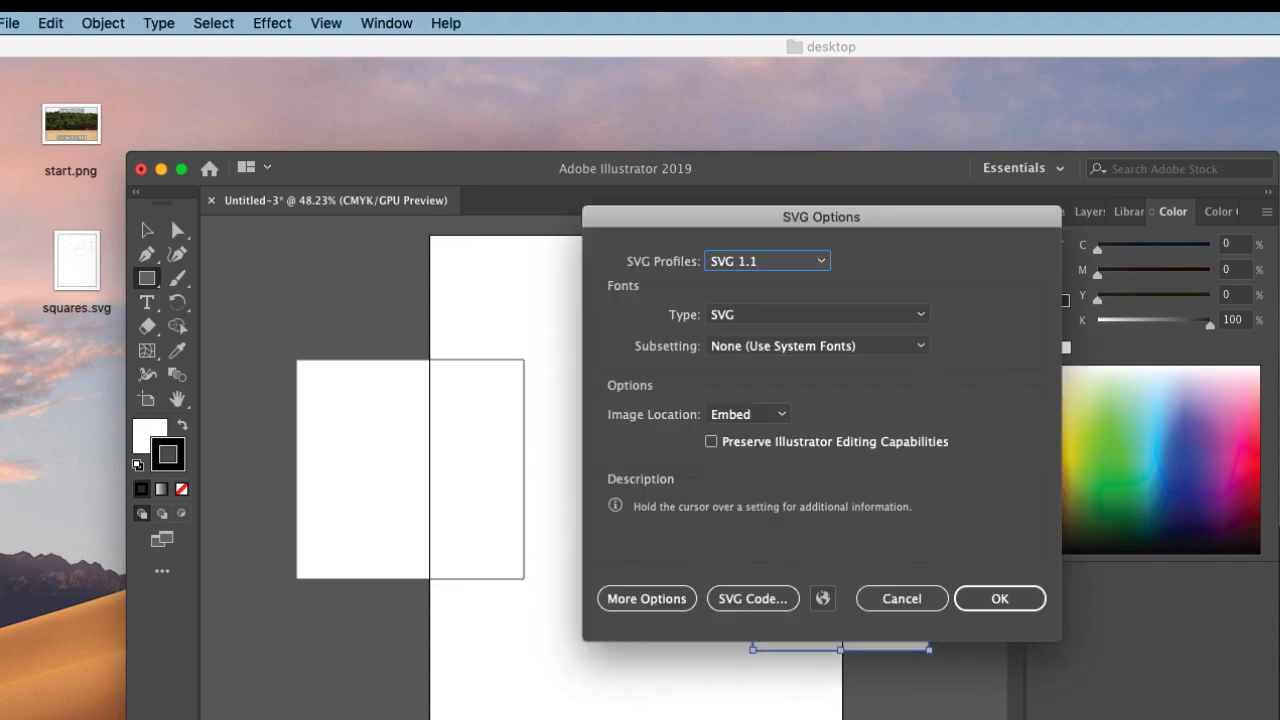
{"action": "left_click", "coordinate": [1000, 598]}
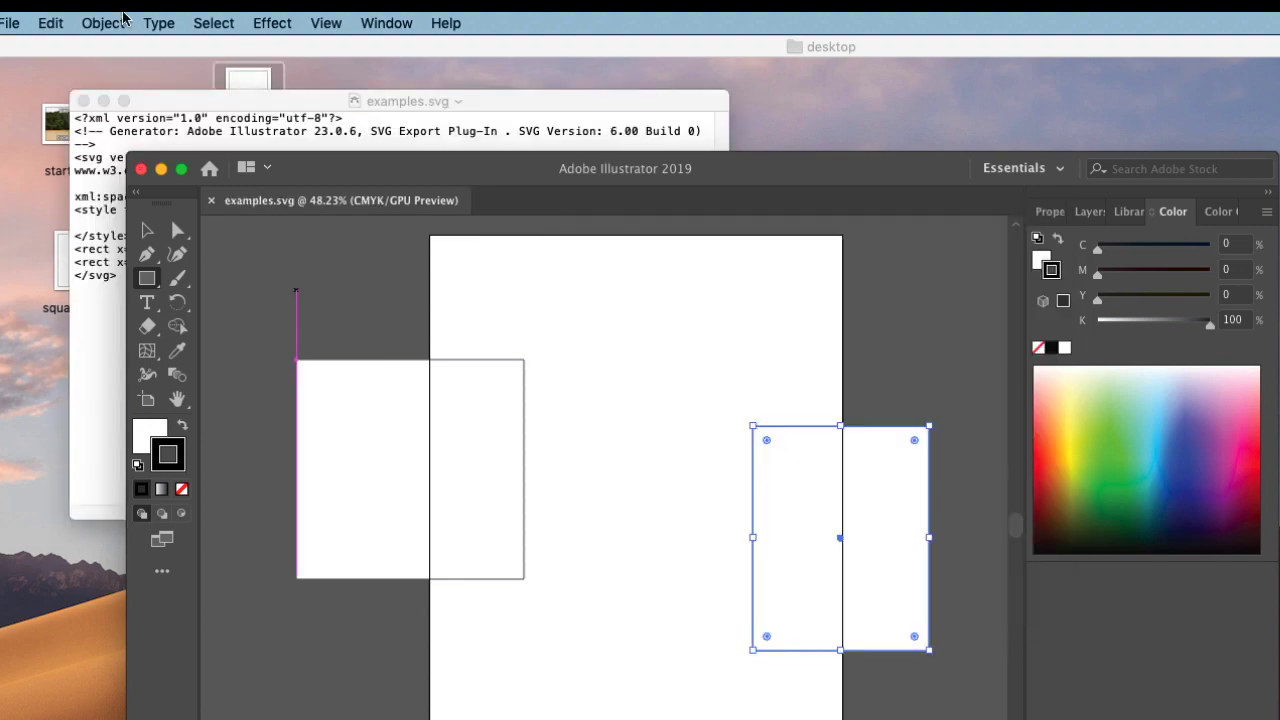
Switch to the text editor showing the examples.svg code, place its window beside the artwork, enlarge the text and widen the window
{"action": "left_click", "coordinate": [193, 119]}
{"action": "left_click_drag", "start_coordinate": [193, 119], "coordinate": [996, 271]}
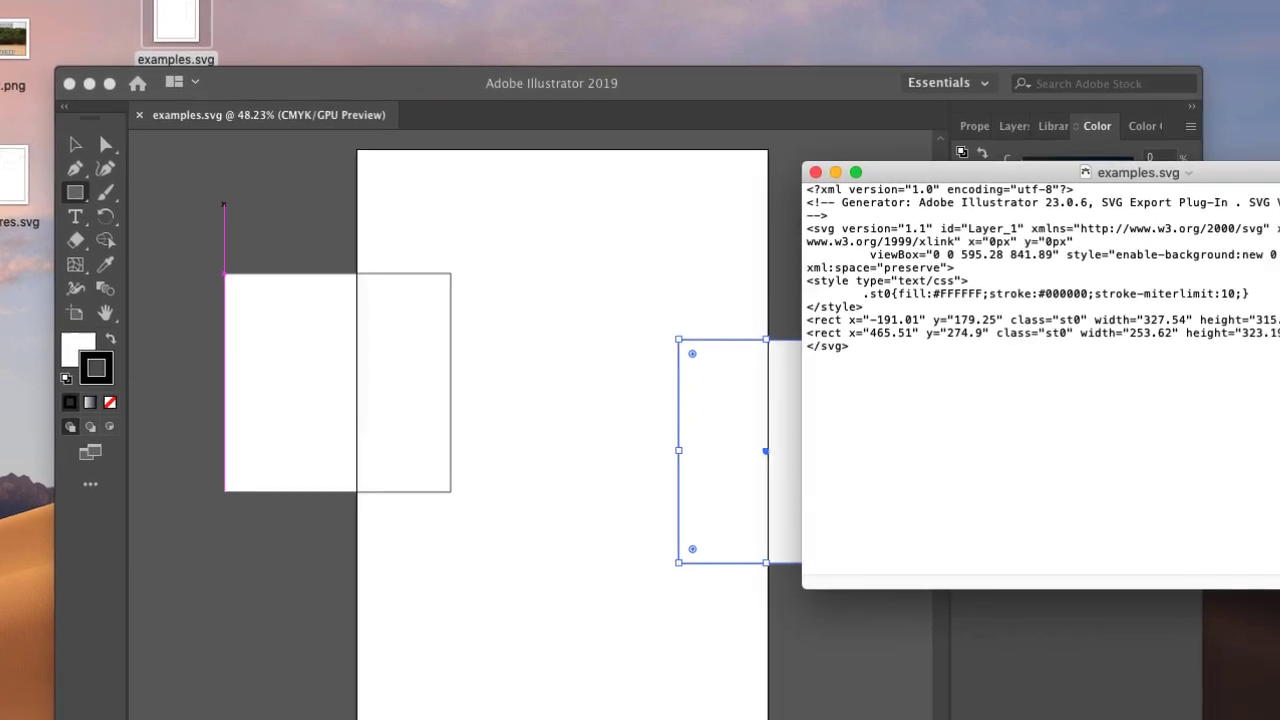
{"action": "key", "text": "super+plus"}
{"action": "key", "text": "super+plus"}
{"action": "key", "text": "super+plus"}
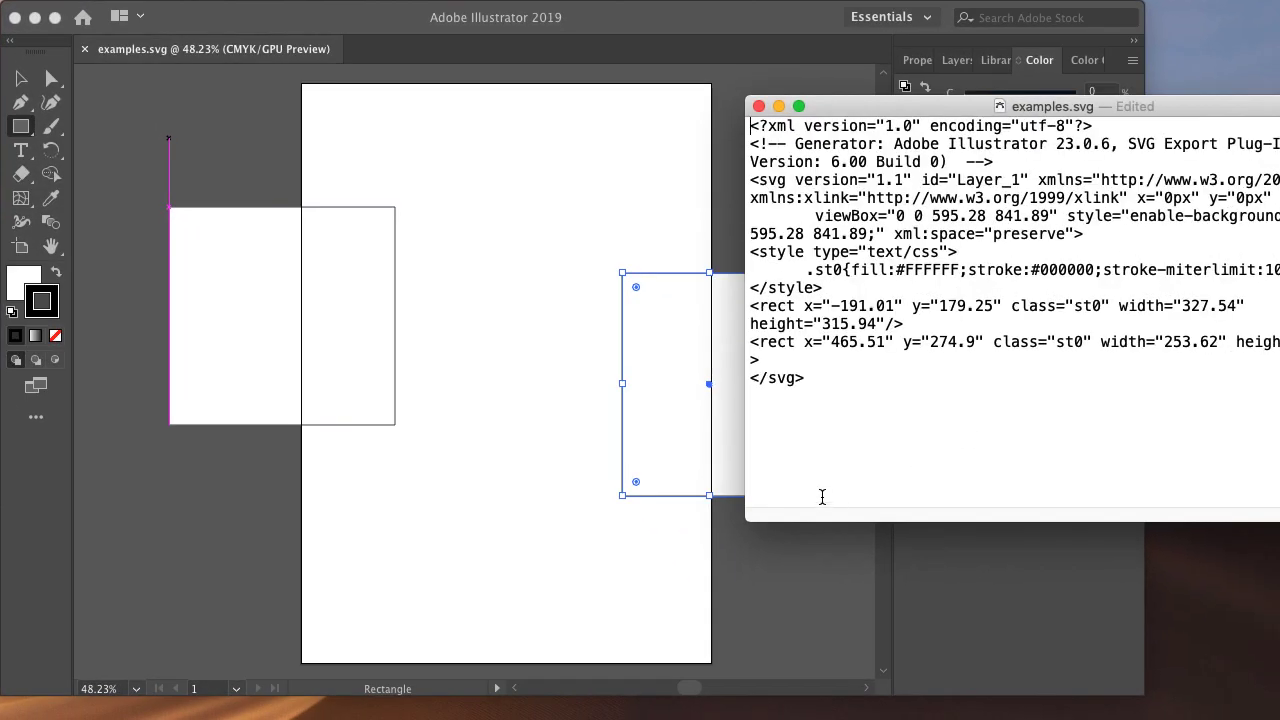
{"action": "left_click_drag", "start_coordinate": [753, 511], "coordinate": [653, 548]}
{"action": "left_click_drag", "start_coordinate": [777, 109], "coordinate": [881, 146]}
Examine the two rect elements in the code, highlighting the position and size attributes and the st0 class
{"action": "left_click_drag", "start_coordinate": [1100, 360], "coordinate": [760, 342]}
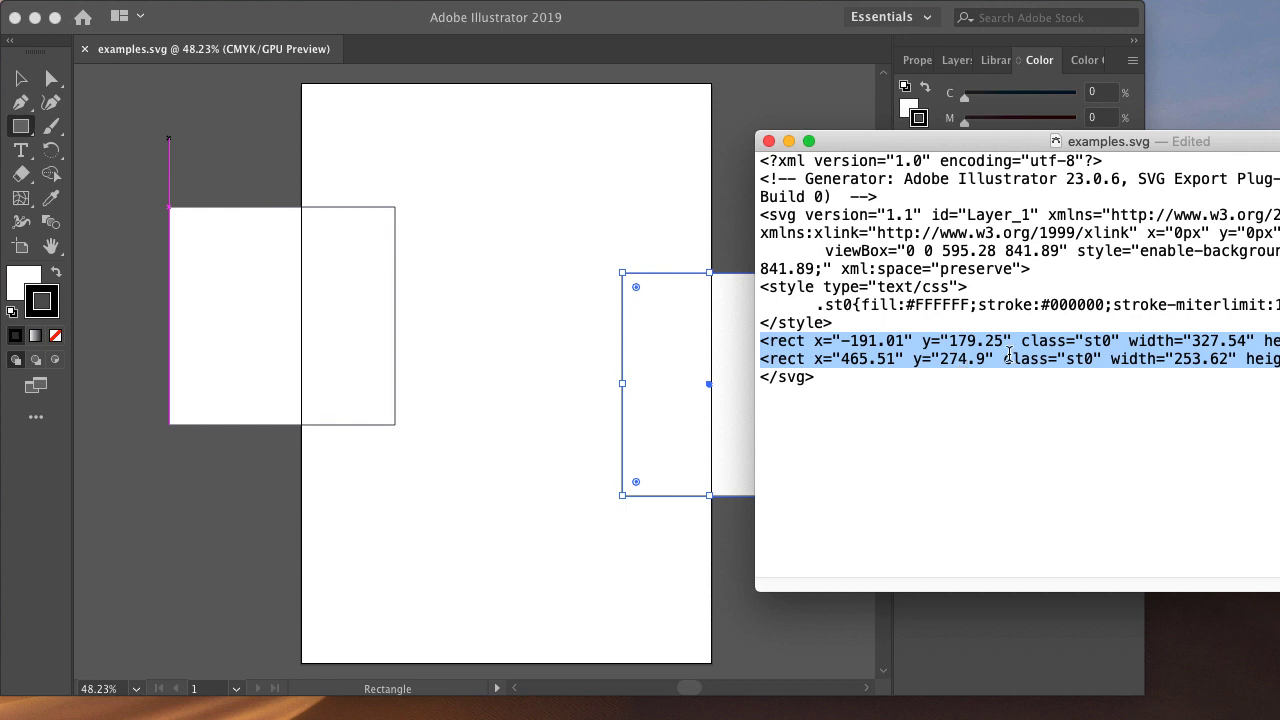
{"action": "left_click_drag", "start_coordinate": [1020, 341], "coordinate": [1001, 364]}
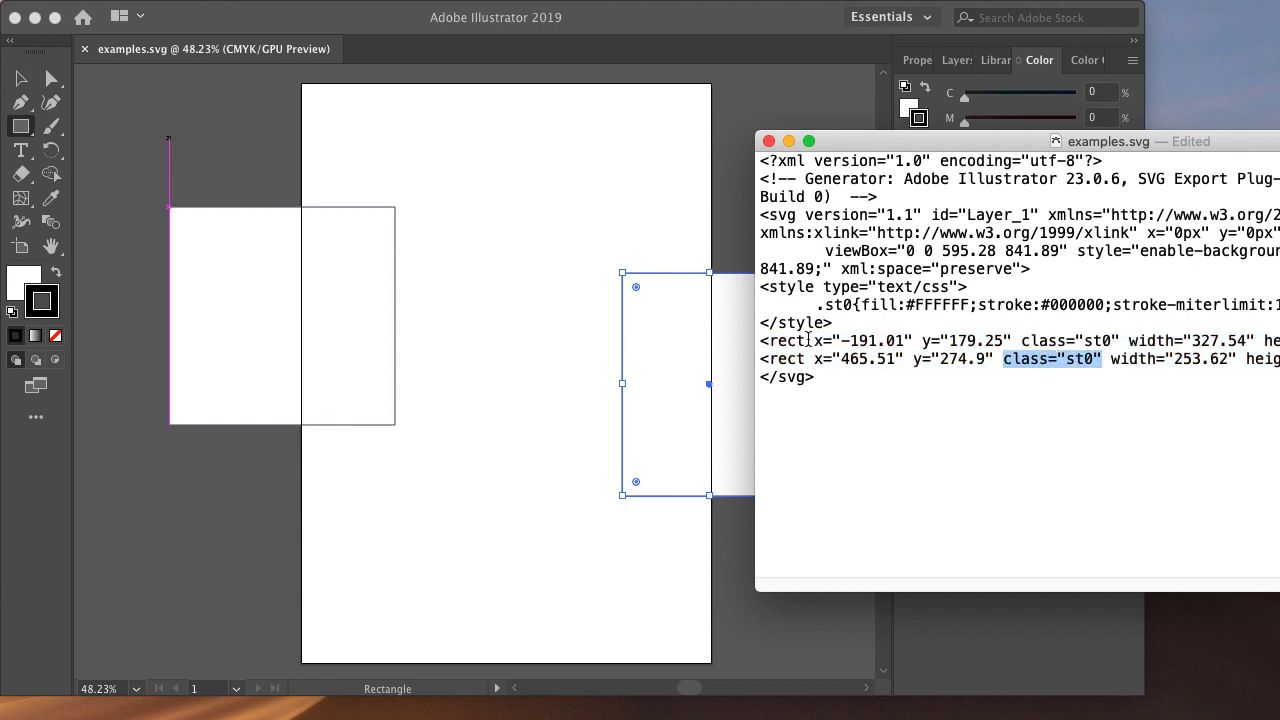
{"action": "left_click_drag", "start_coordinate": [814, 341], "coordinate": [1008, 340]}
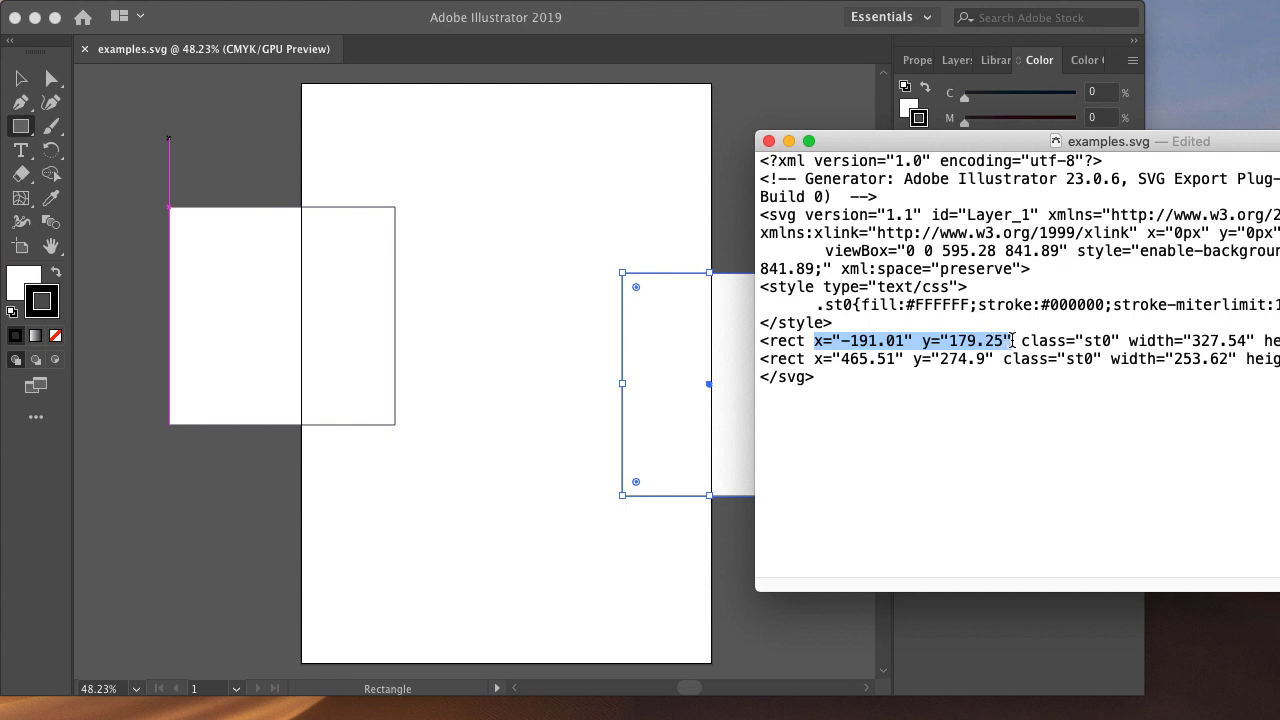
{"action": "left_click_drag", "start_coordinate": [1137, 341], "coordinate": [1279, 341]}
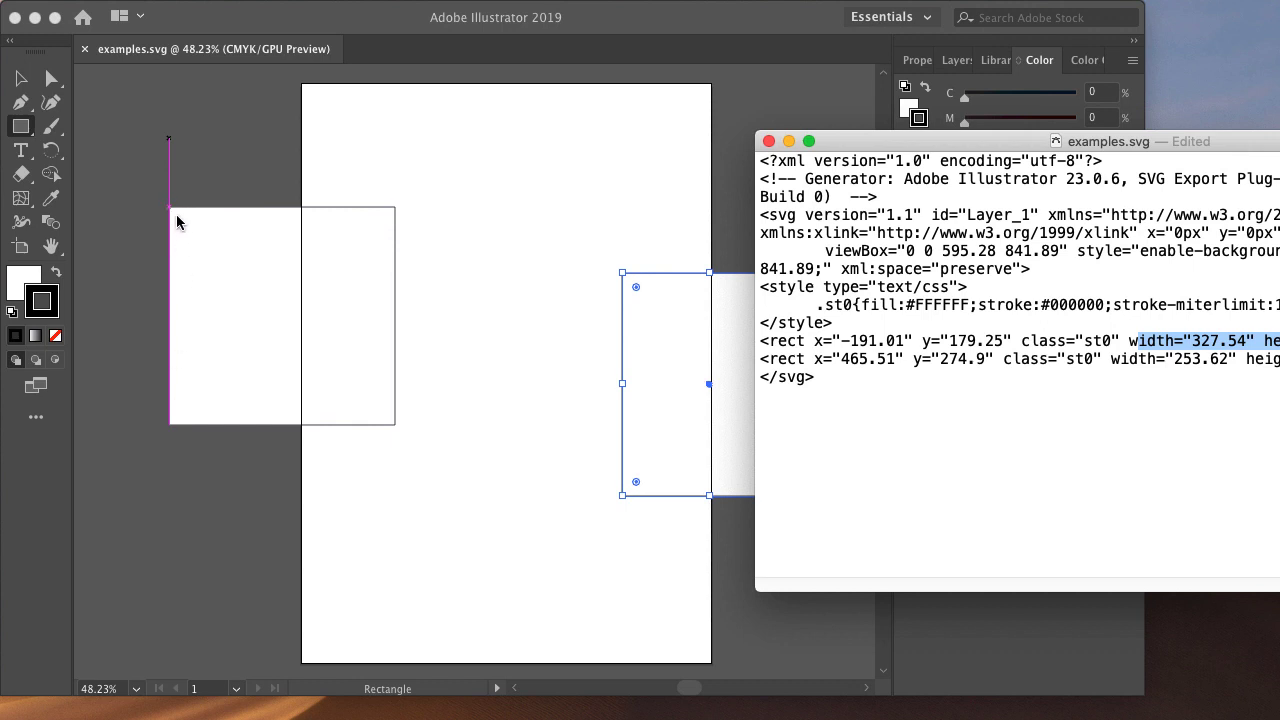
{"action": "left_click_drag", "start_coordinate": [1022, 341], "coordinate": [1004, 360]}
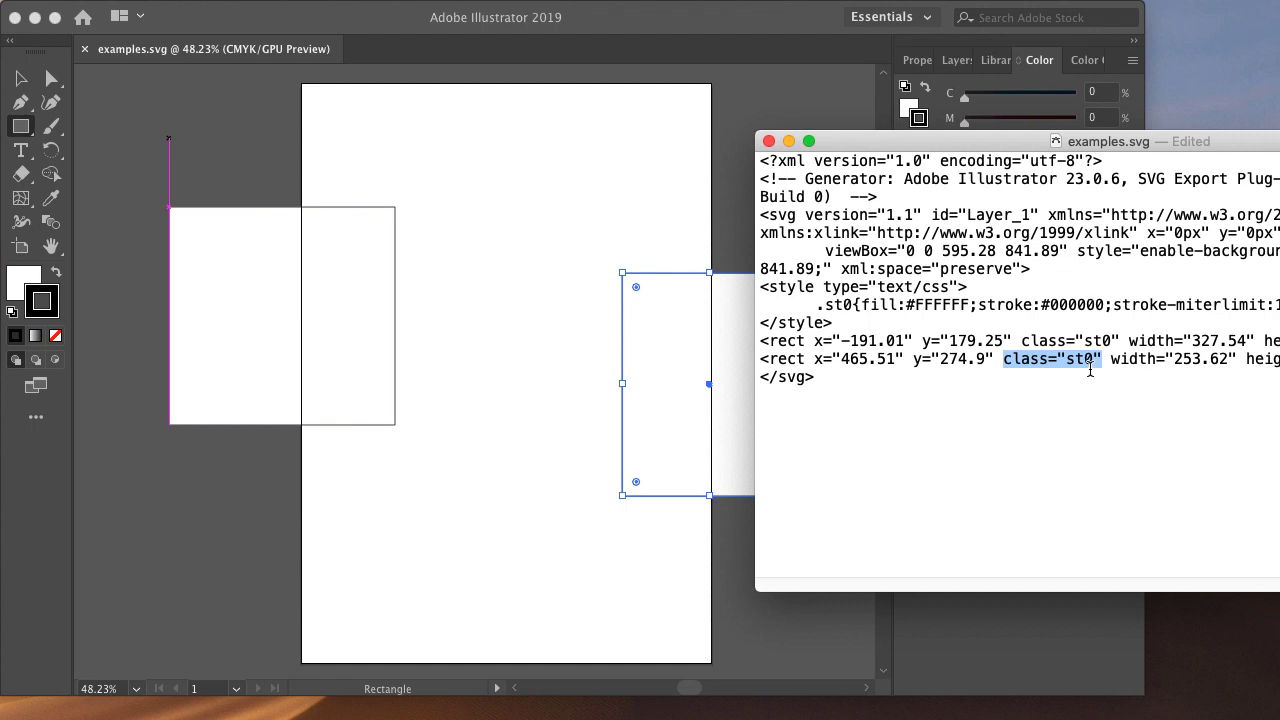
{"action": "left_click_drag", "start_coordinate": [1090, 366], "coordinate": [1104, 341]}
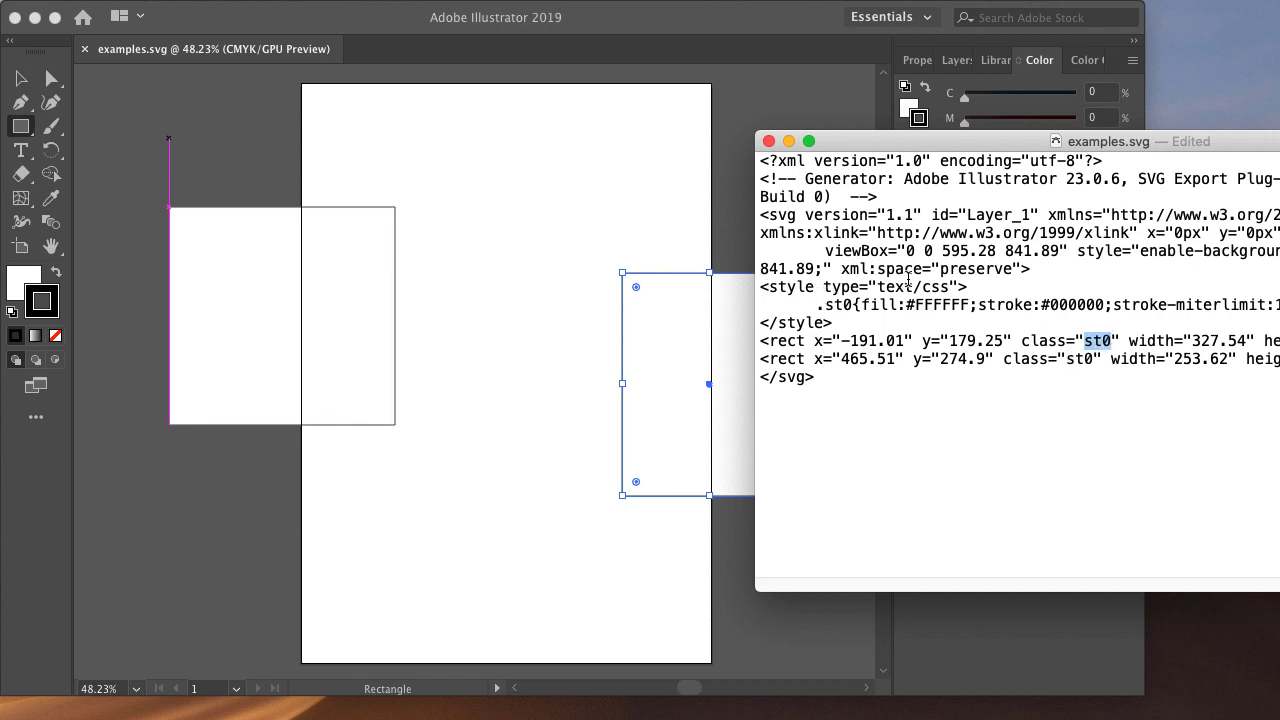
Insert blank lines before the style block and after the .st0 rule in the SVG code, and save the file
{"action": "left_click", "coordinate": [1039, 269]}
{"action": "key", "text": "Return"}
{"action": "key", "text": "Return"}
{"action": "left_click", "coordinate": [1276, 341]}
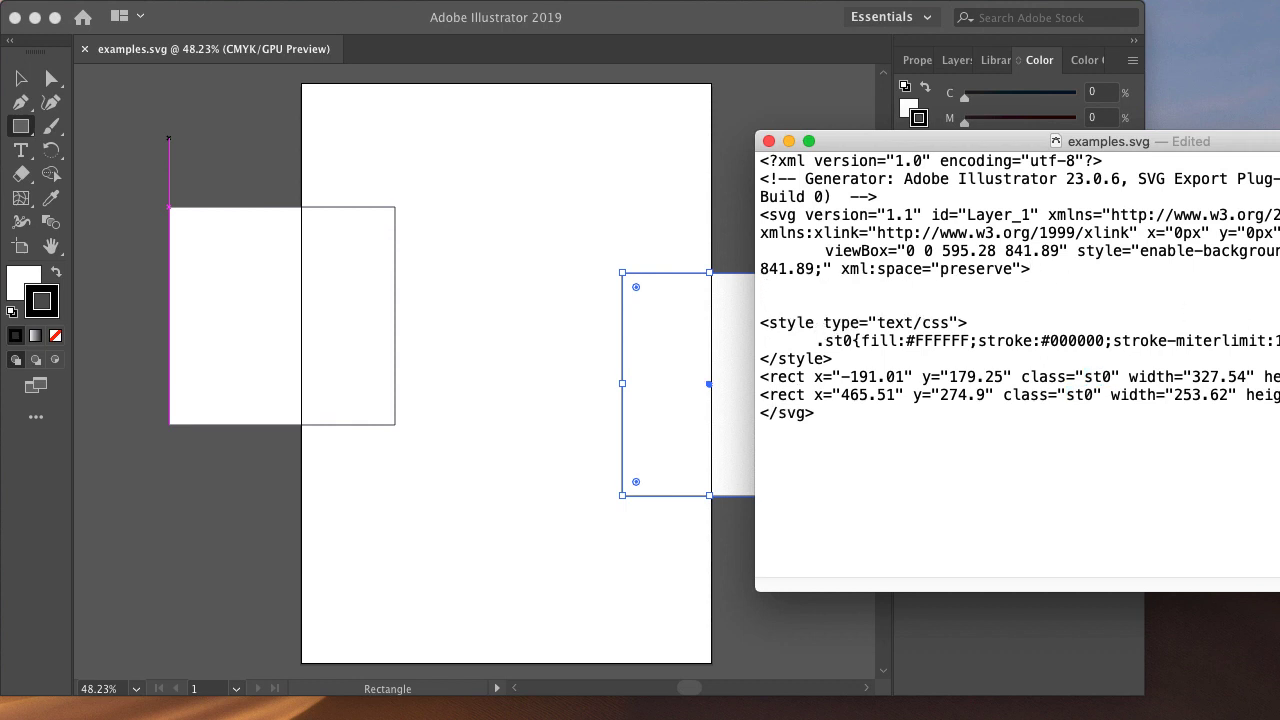
{"action": "key", "text": "Return"}
{"action": "key", "text": "Return"}
{"action": "left_click_drag", "start_coordinate": [860, 342], "coordinate": [1056, 342]}
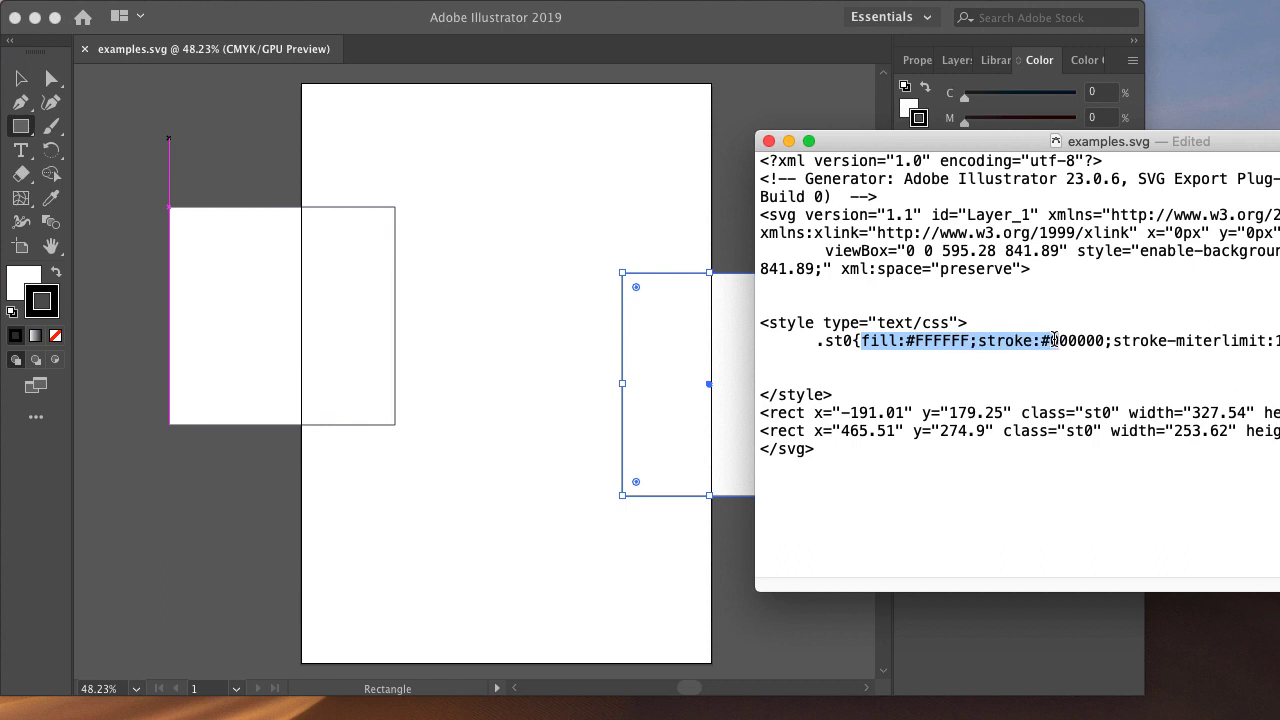
{"action": "left_click", "coordinate": [1030, 382]}
{"action": "key", "text": "super+s"}
Switch back to Illustrator and fill the rectangle on the artboard's left edge with color FF0049
{"action": "left_click", "coordinate": [269, 131]}
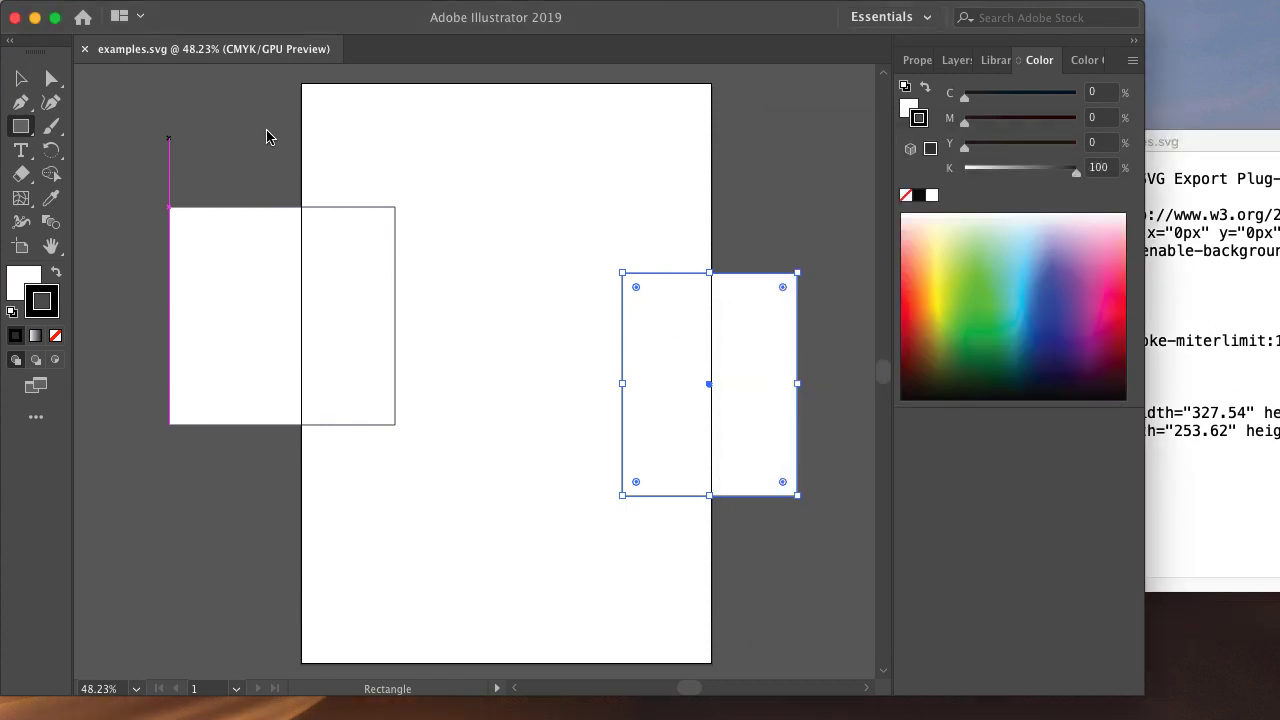
{"action": "left_click", "coordinate": [24, 84]}
{"action": "left_click", "coordinate": [256, 287]}
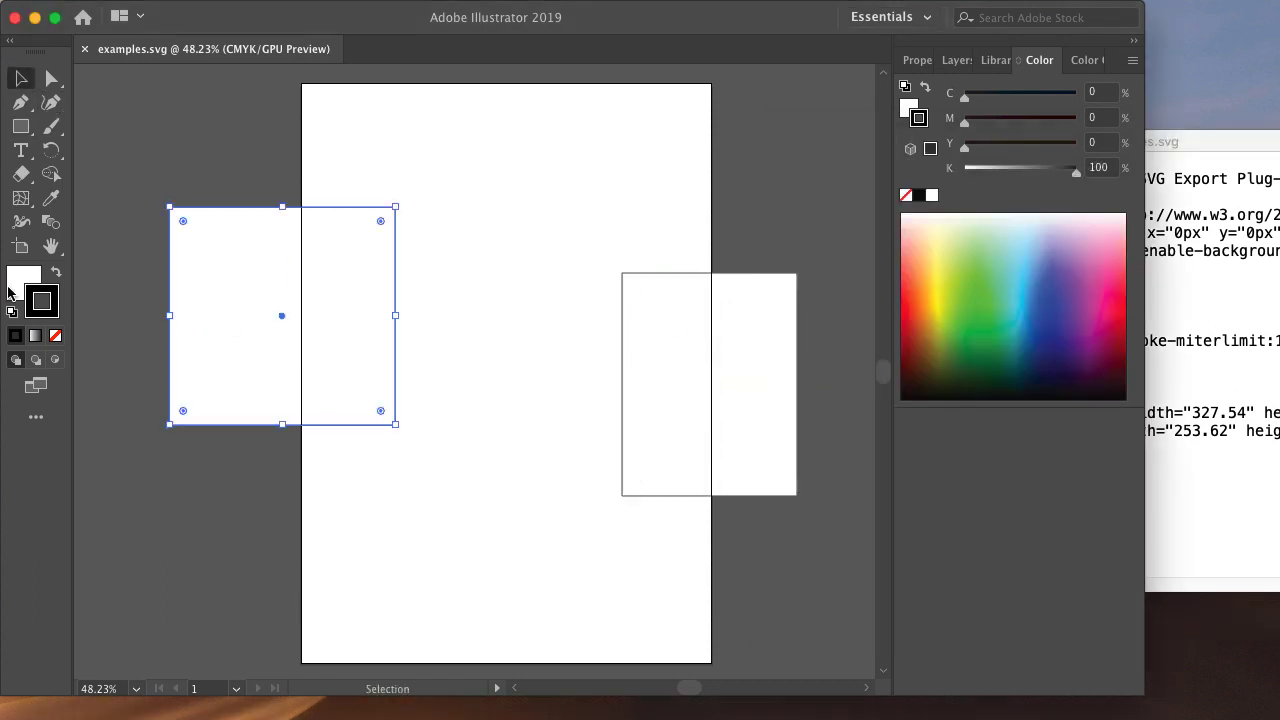
{"action": "double_click", "coordinate": [18, 281]}
{"action": "type", "text": "ff0049"}
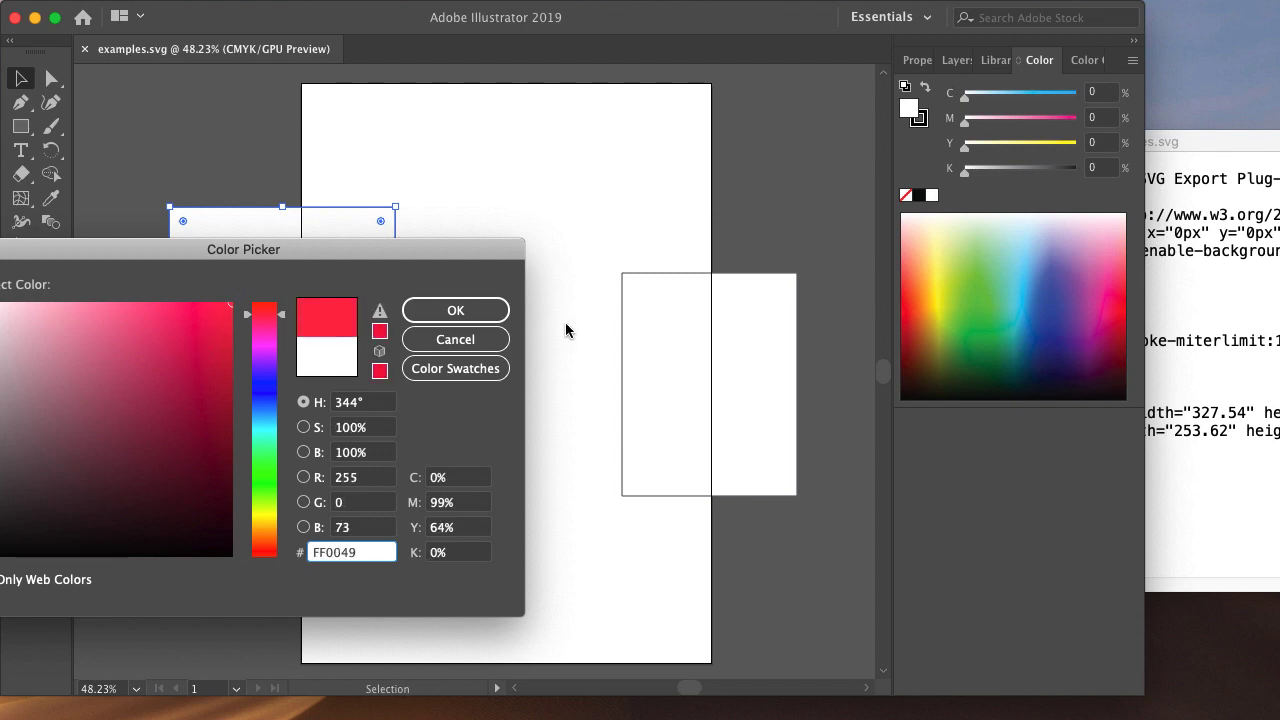
{"action": "key", "text": "Return"}
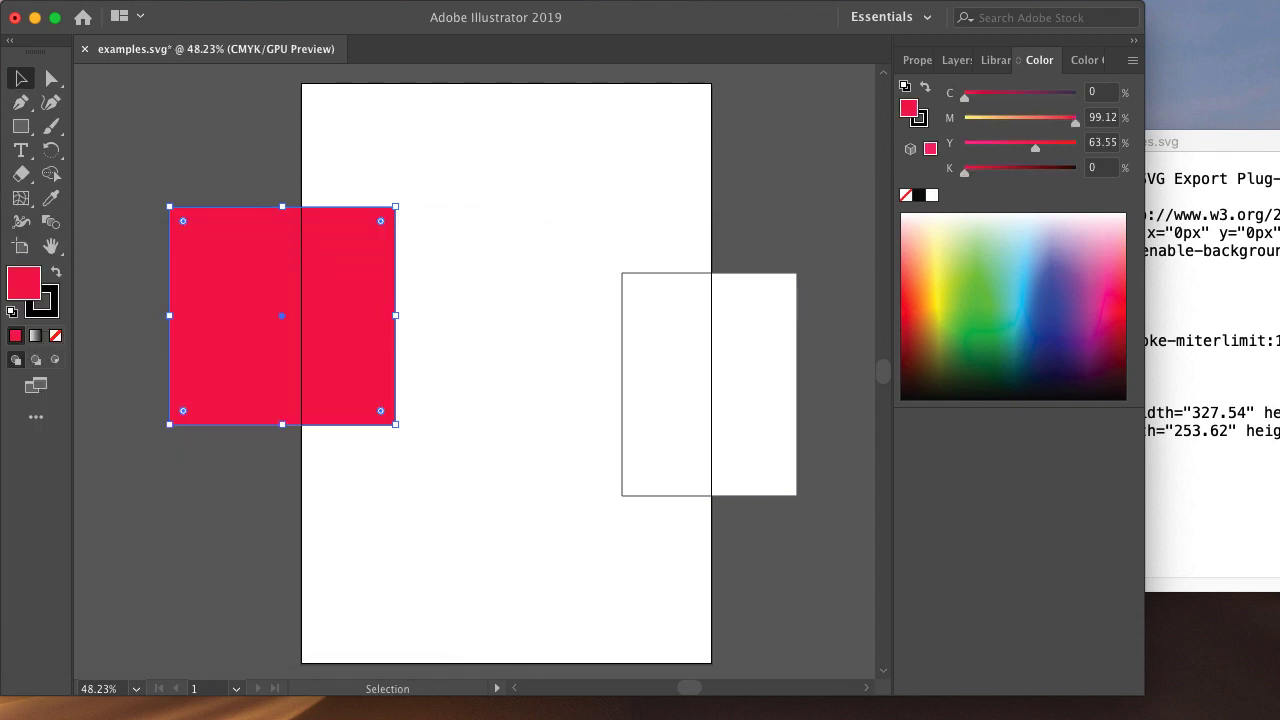
Set the red rectangle's stroke color to green 13FF00
{"action": "double_click", "coordinate": [46, 314]}
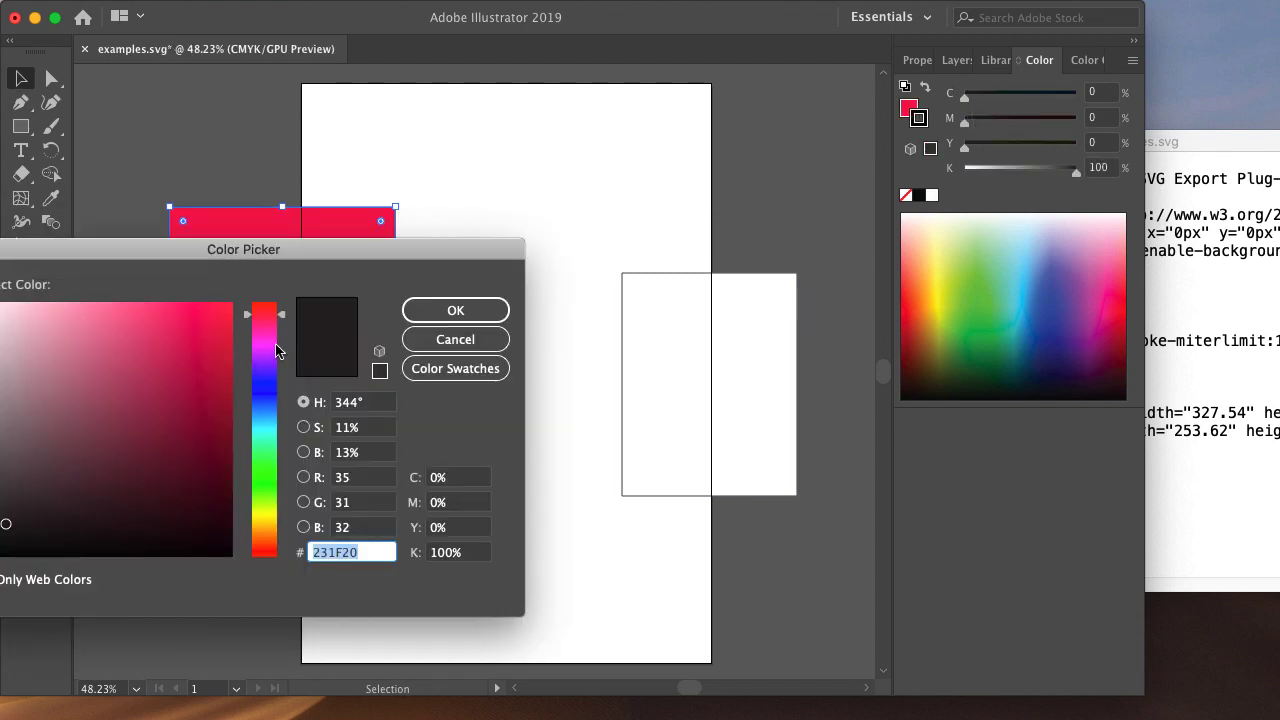
{"action": "left_click", "coordinate": [260, 478]}
{"action": "left_click", "coordinate": [231, 303]}
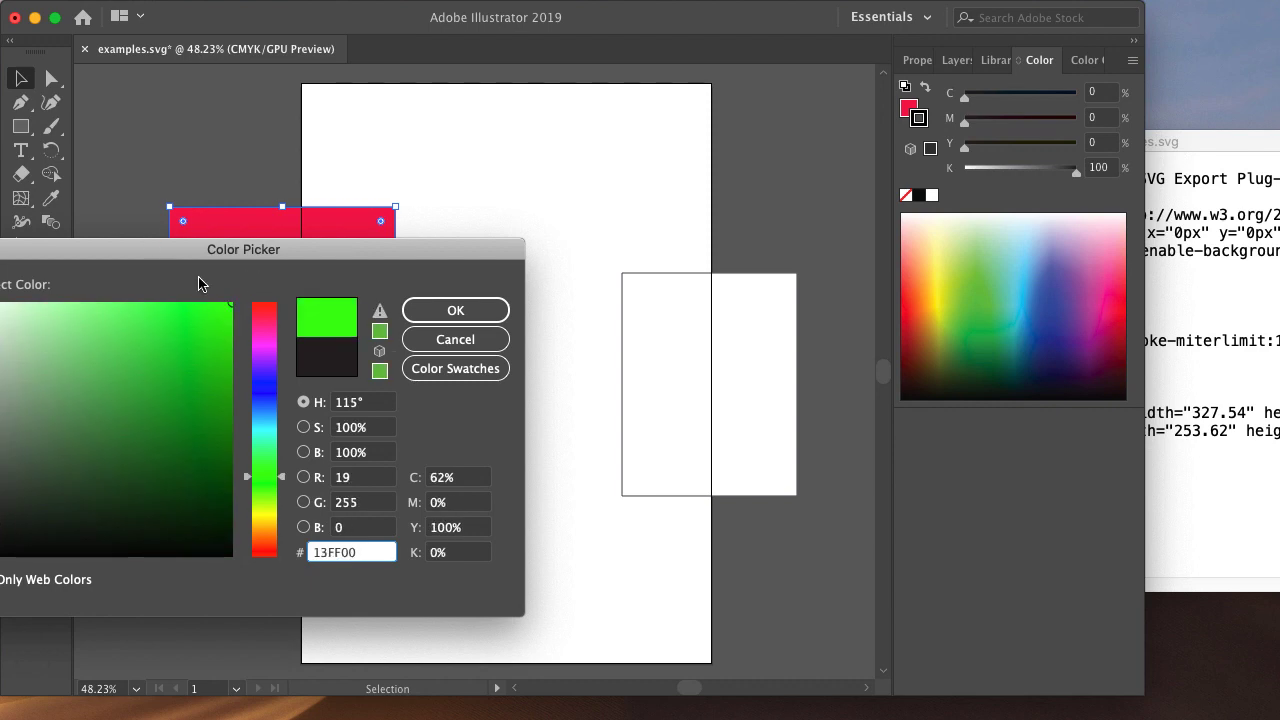
{"action": "left_click", "coordinate": [455, 310]}
Increase the red rectangle's stroke weight to 10 pt and deselect it
{"action": "left_click", "coordinate": [915, 60]}
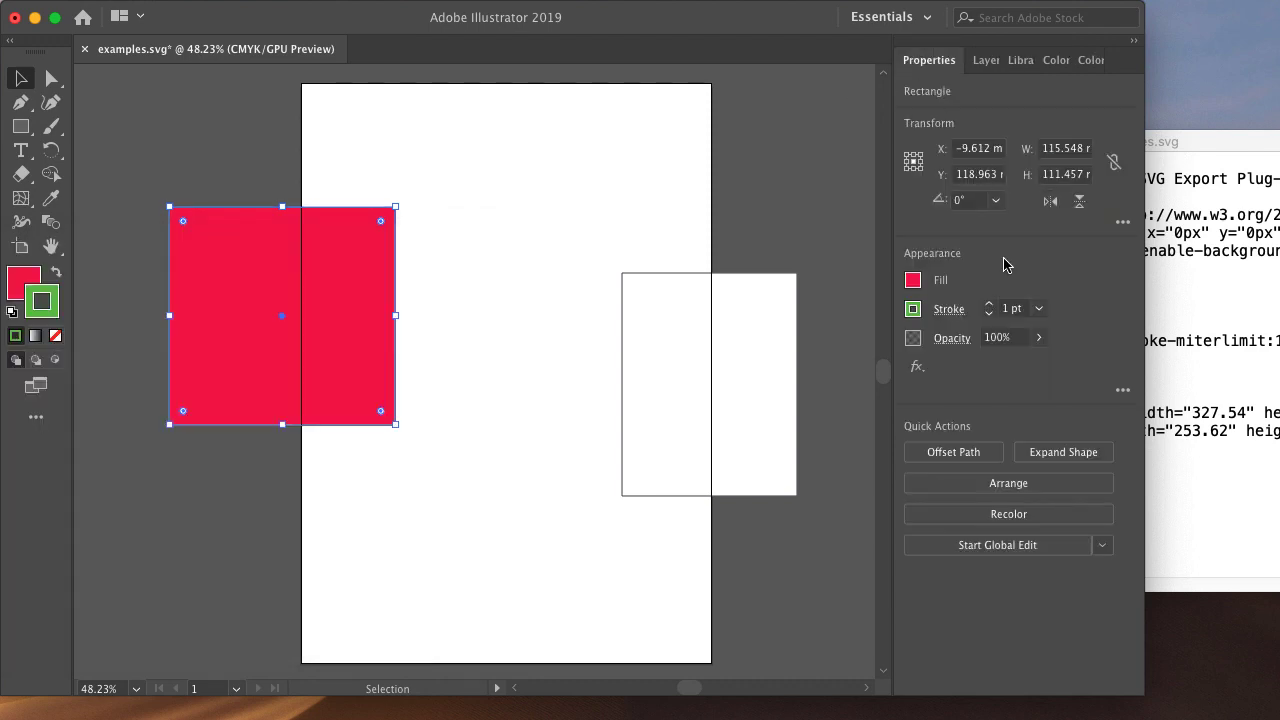
{"action": "left_click", "coordinate": [988, 305]}
{"action": "left_click", "coordinate": [988, 305]}
{"action": "left_click", "coordinate": [988, 305]}
{"action": "left_click", "coordinate": [988, 305]}
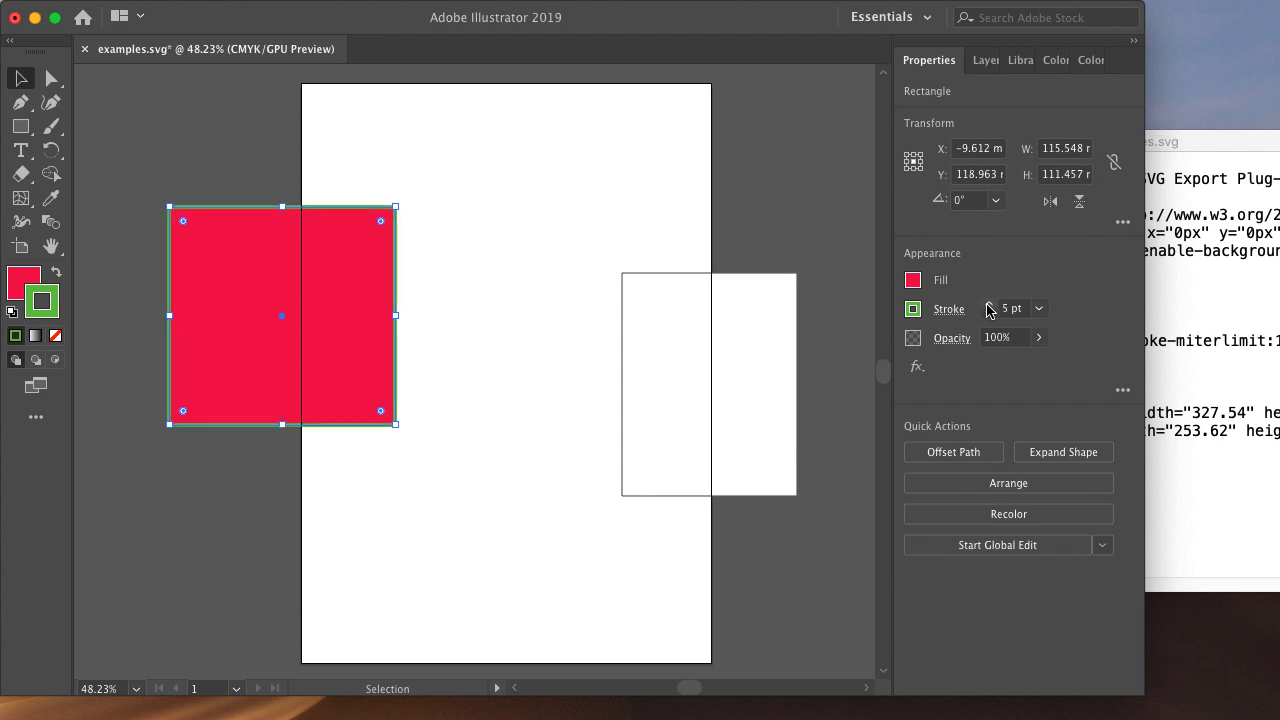
{"action": "left_click", "coordinate": [988, 305]}
{"action": "left_click", "coordinate": [988, 305]}
{"action": "left_click", "coordinate": [988, 305]}
{"action": "left_click", "coordinate": [988, 305]}
{"action": "left_click", "coordinate": [988, 305]}
{"action": "left_click", "coordinate": [171, 123]}
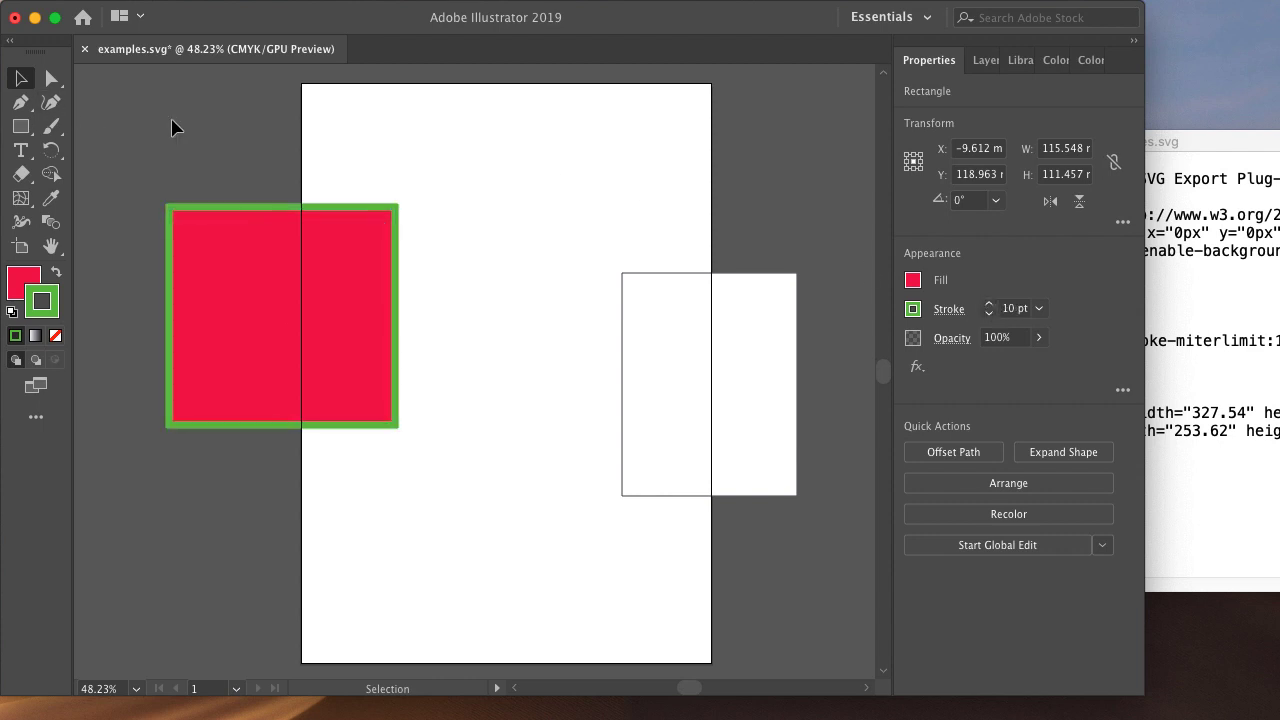
Save the recolored artwork to examples.svg, close the outdated code window and reopen the file in the text editor
{"action": "left_click", "coordinate": [1152, 347]}
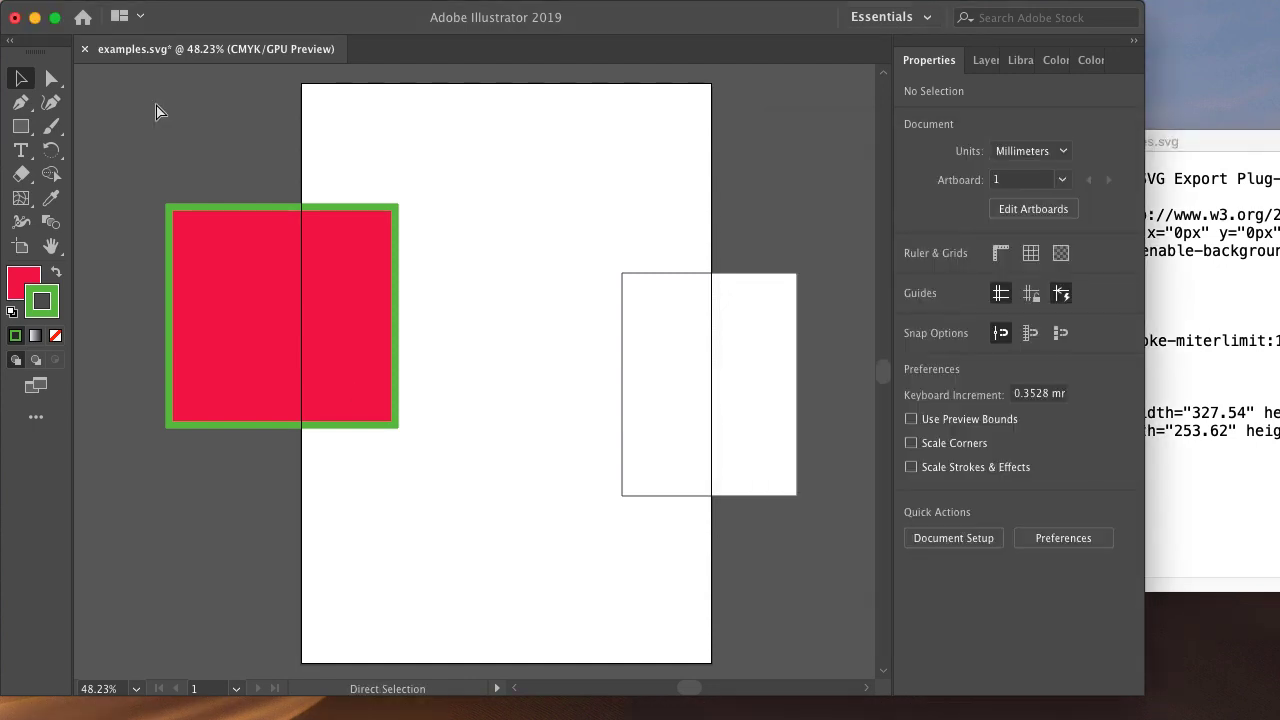
{"action": "left_click", "coordinate": [158, 112]}
{"action": "left_click", "coordinate": [763, 384]}
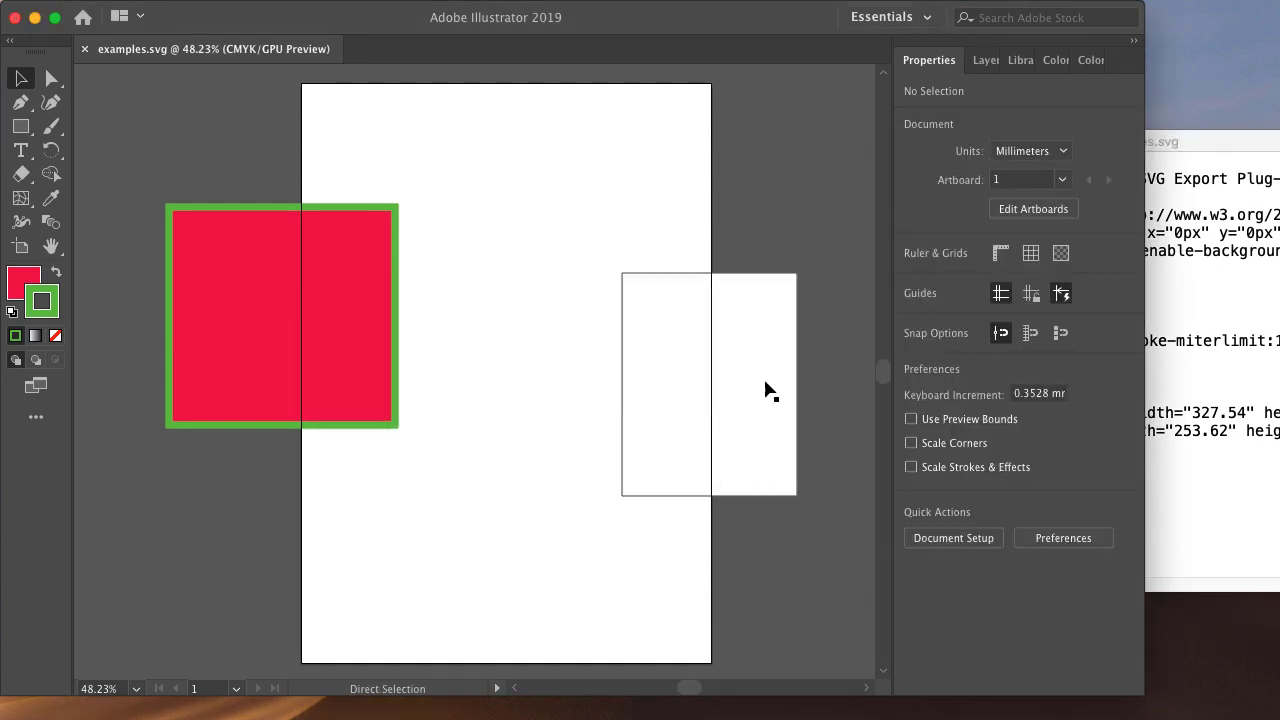
{"action": "left_click", "coordinate": [1212, 311]}
{"action": "left_click", "coordinate": [768, 141]}
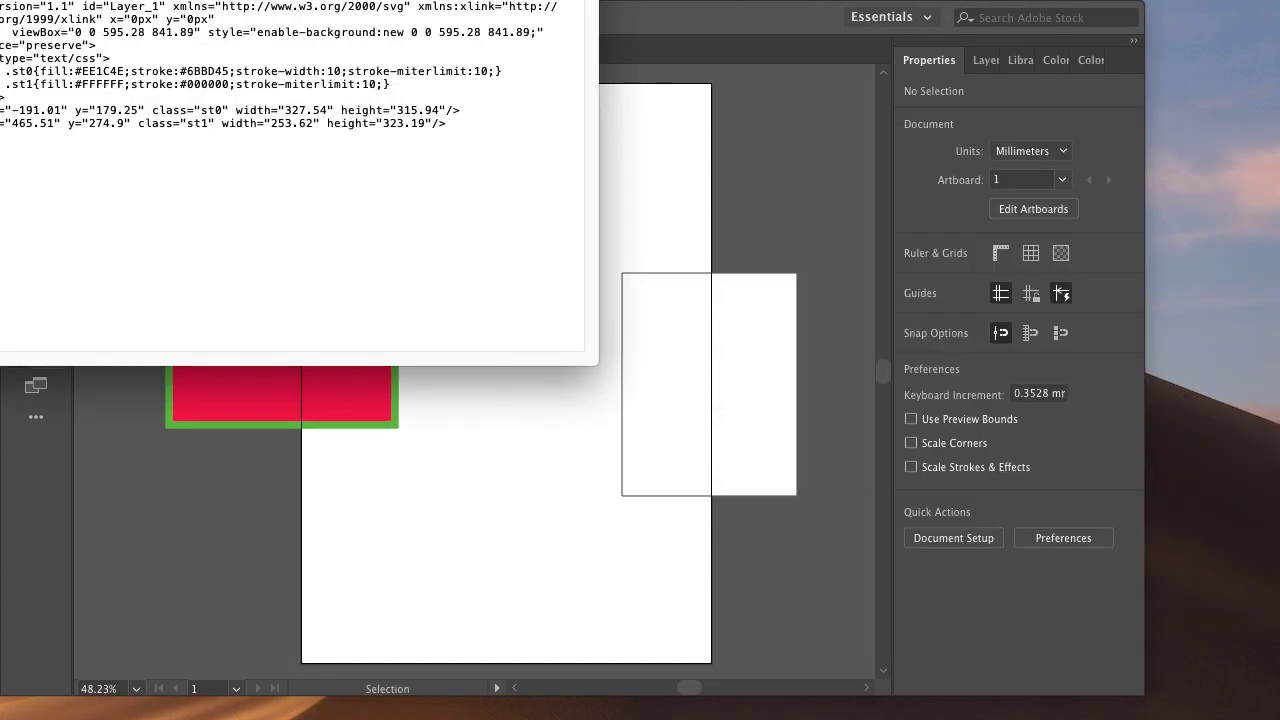
Arrange the reopened code window with enlarged text and examine the first rect's attributes and the .st1 style rule
{"action": "left_click_drag", "start_coordinate": [818, 168], "coordinate": [889, 177]}
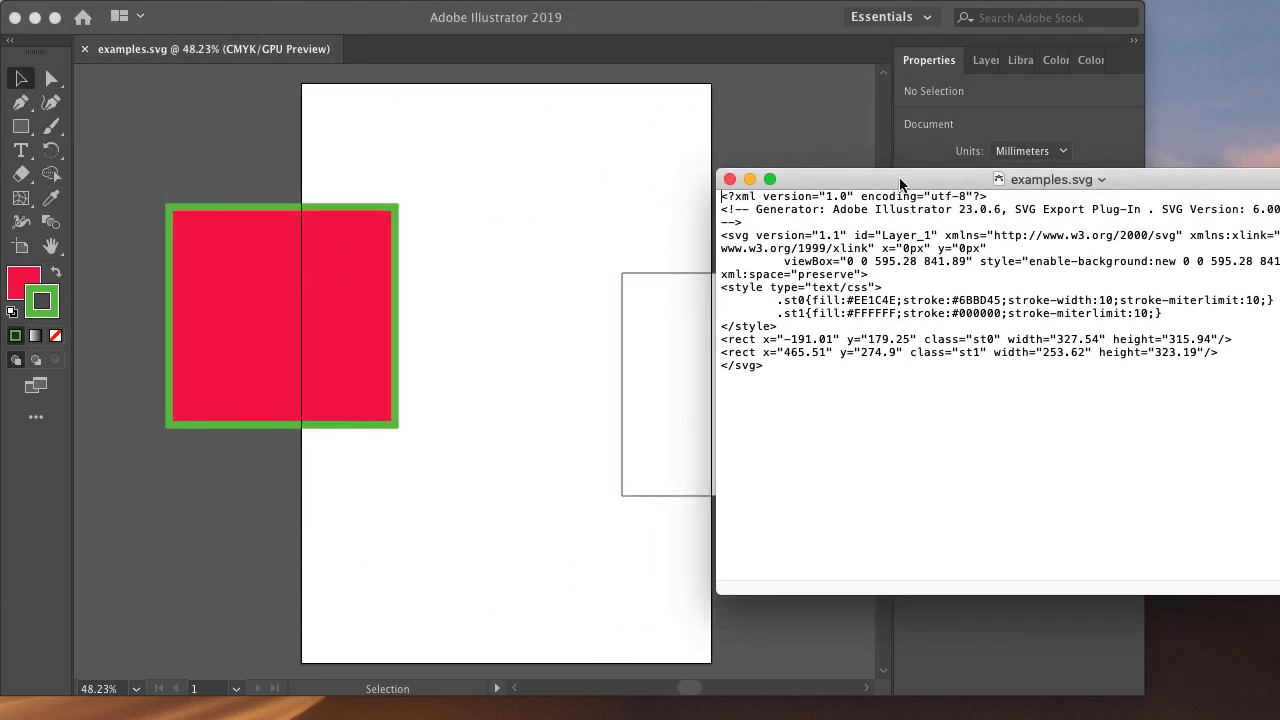
{"action": "key", "text": "super+plus"}
{"action": "key", "text": "super+plus"}
{"action": "key", "text": "super+plus"}
{"action": "key", "text": "super+plus"}
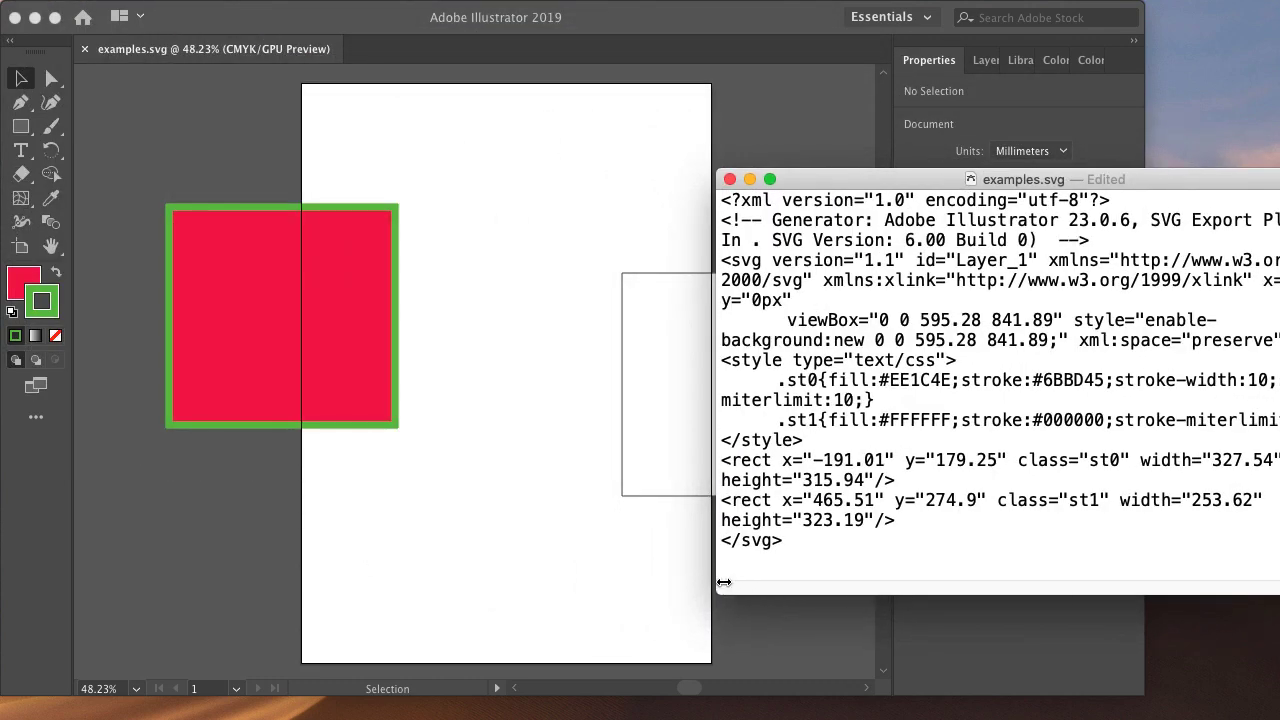
{"action": "left_click_drag", "start_coordinate": [716, 589], "coordinate": [555, 611]}
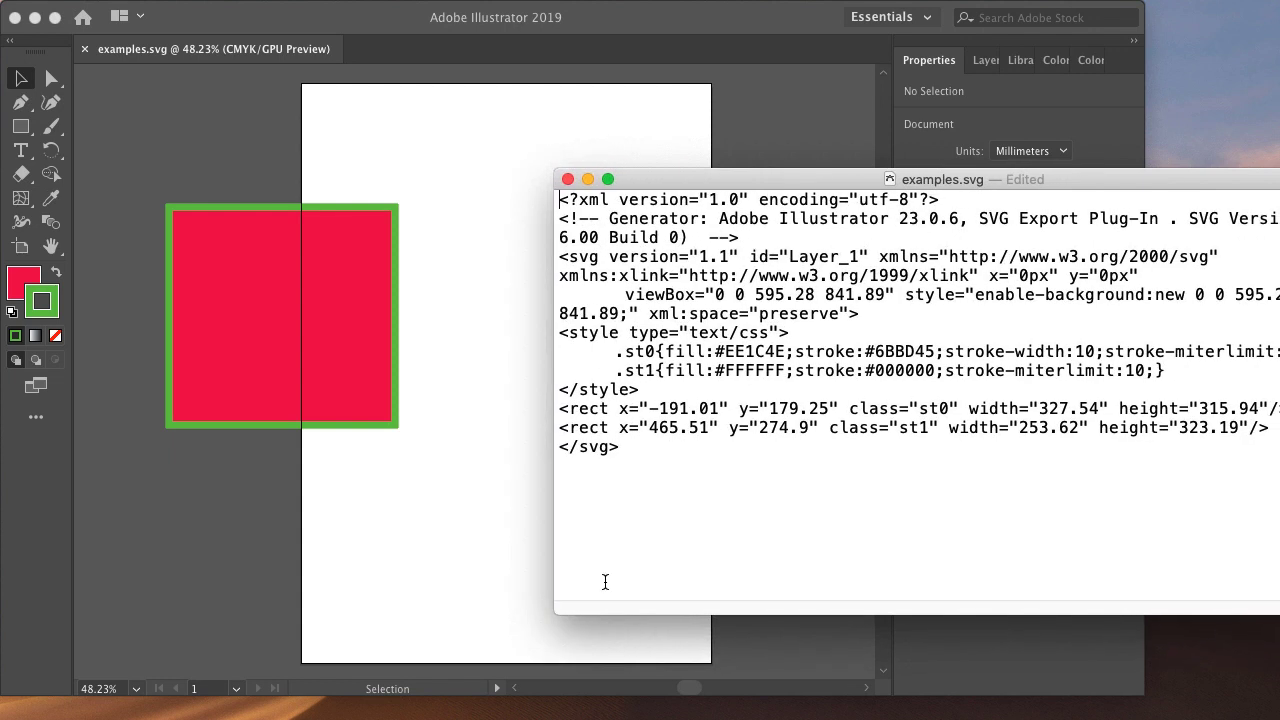
{"action": "left_click_drag", "start_coordinate": [622, 408], "coordinate": [950, 408]}
{"action": "mouse_move", "coordinate": [631, 352]}
{"action": "left_mouse_down"}
{"action": "mouse_move", "coordinate": [1010, 352]}
{"action": "mouse_move", "coordinate": [1169, 368]}
{"action": "mouse_move", "coordinate": [617, 371]}
{"action": "left_mouse_up"}
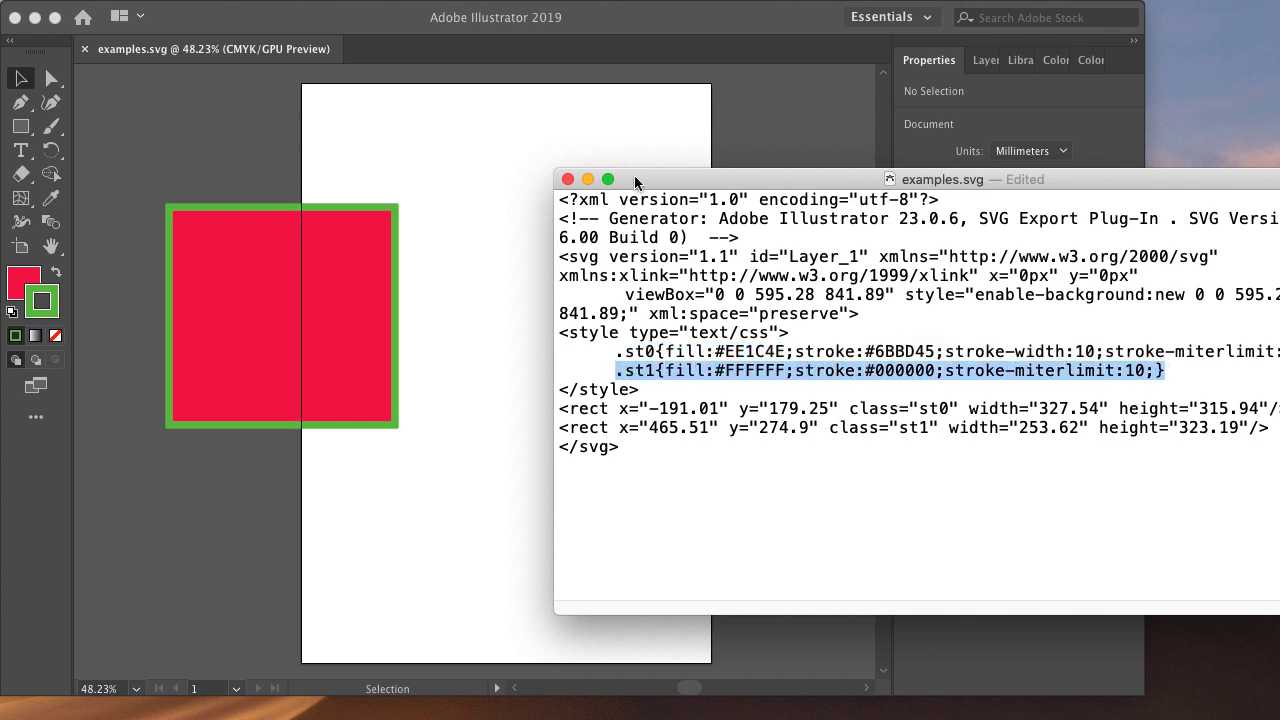
Move the code window aside and compare the fill and stroke colors in the .st1 and .st0 rules with the artwork
{"action": "left_click_drag", "start_coordinate": [634, 175], "coordinate": [784, 141]}
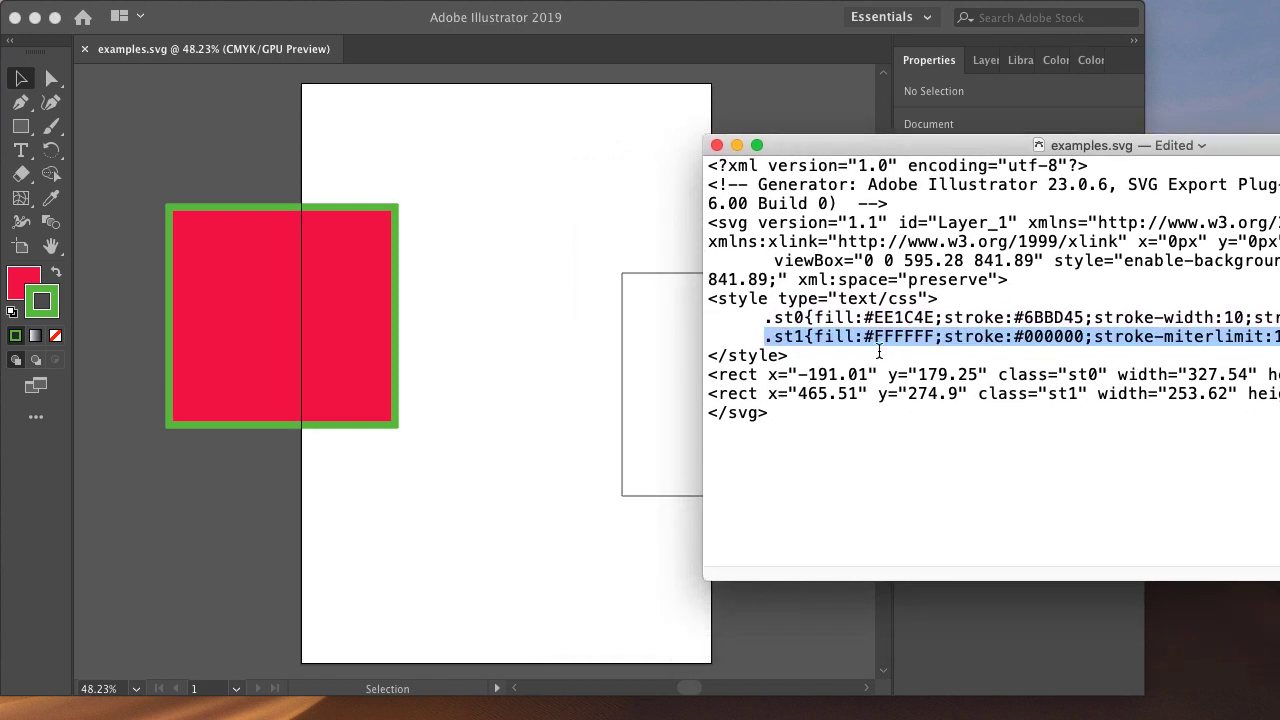
{"action": "left_click_drag", "start_coordinate": [874, 336], "coordinate": [930, 336]}
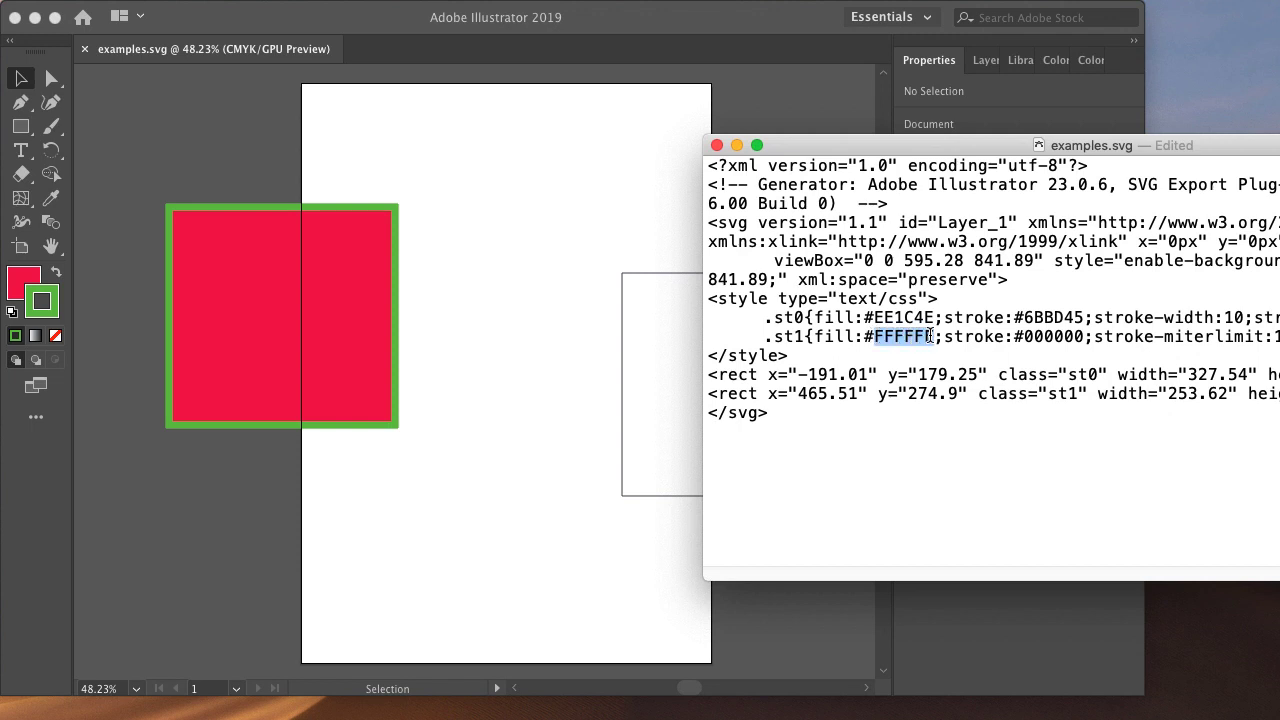
{"action": "left_click_drag", "start_coordinate": [1024, 336], "coordinate": [1084, 336]}
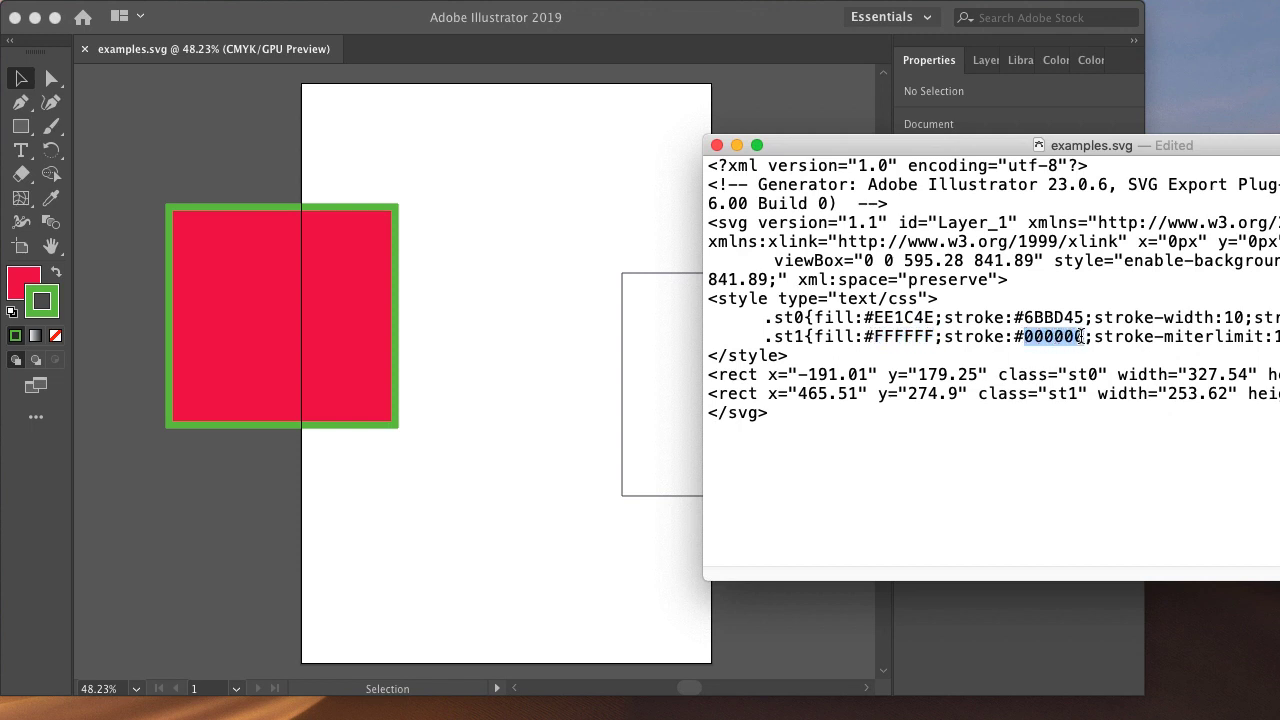
{"action": "mouse_move", "coordinate": [827, 318]}
{"action": "left_mouse_down"}
{"action": "mouse_move", "coordinate": [1245, 317]}
{"action": "mouse_move", "coordinate": [887, 317]}
{"action": "left_mouse_up"}
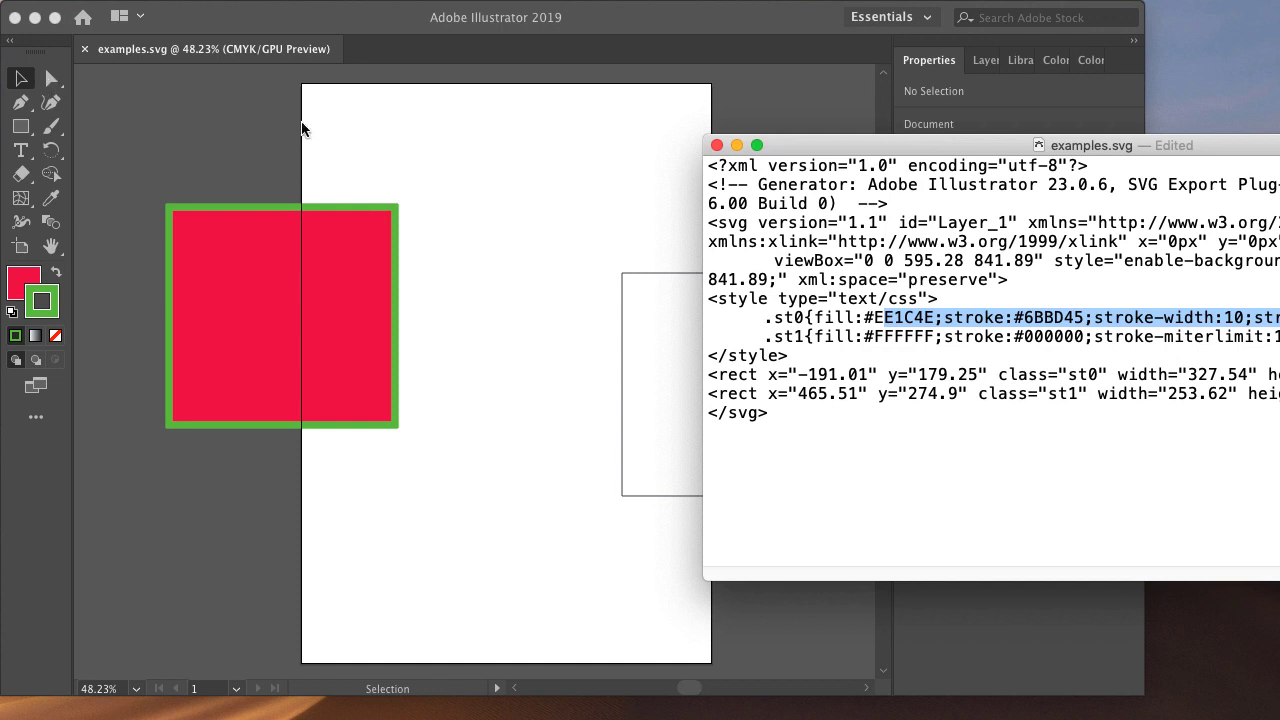
{"action": "left_click", "coordinate": [729, 103]}
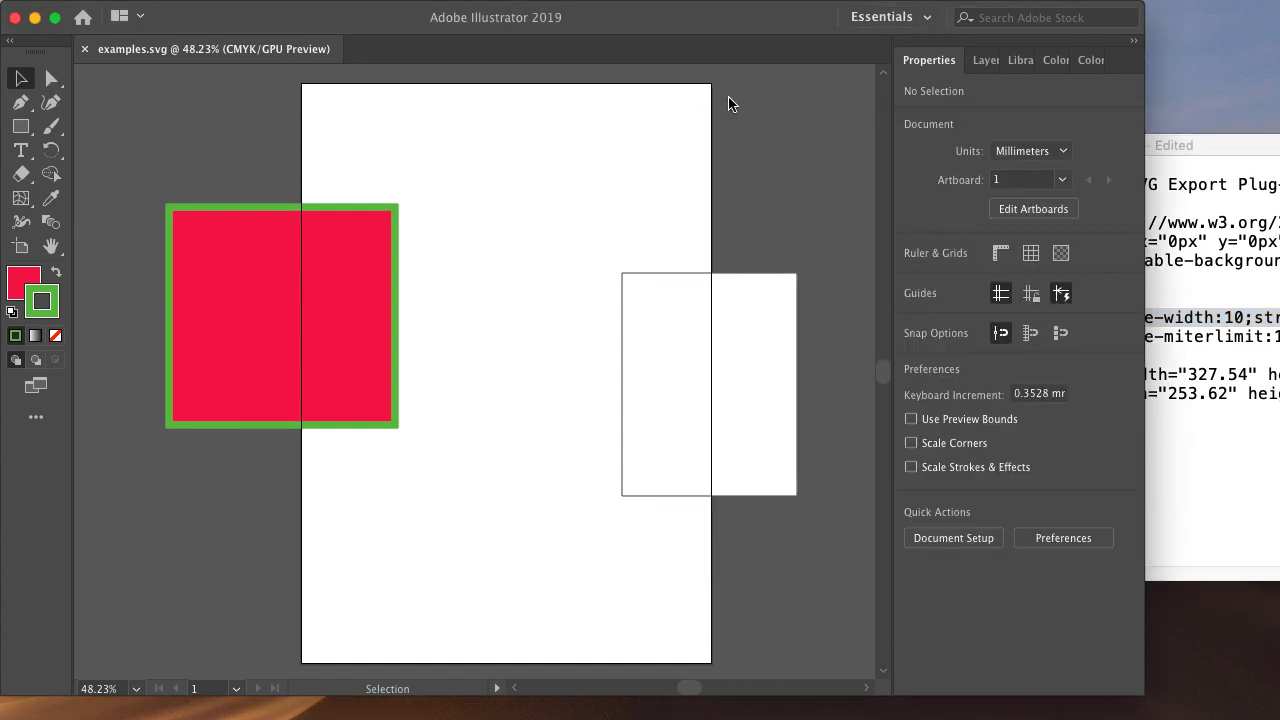
{"action": "left_click", "coordinate": [1248, 390]}
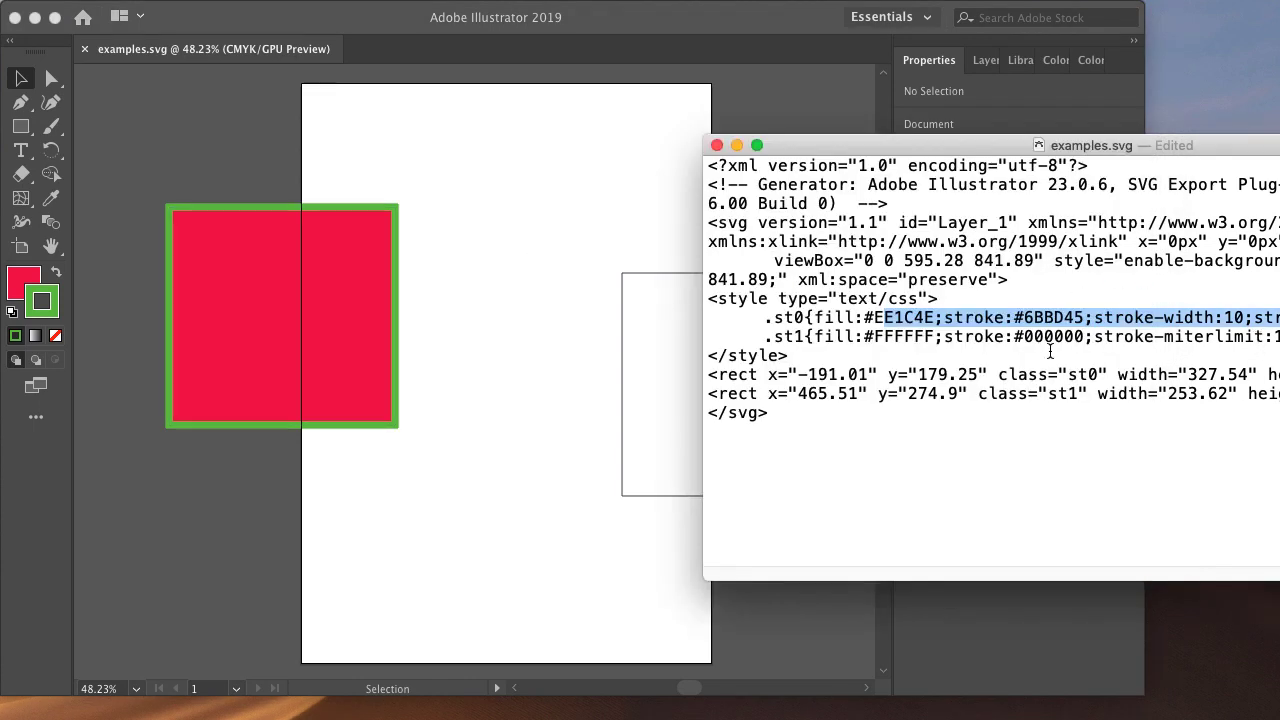
Magnify the lower-right corner of the red rectangle to 1600% and inspect its green stroke edges
{"action": "left_click", "coordinate": [276, 261]}
{"action": "key", "text": "super+equal"}
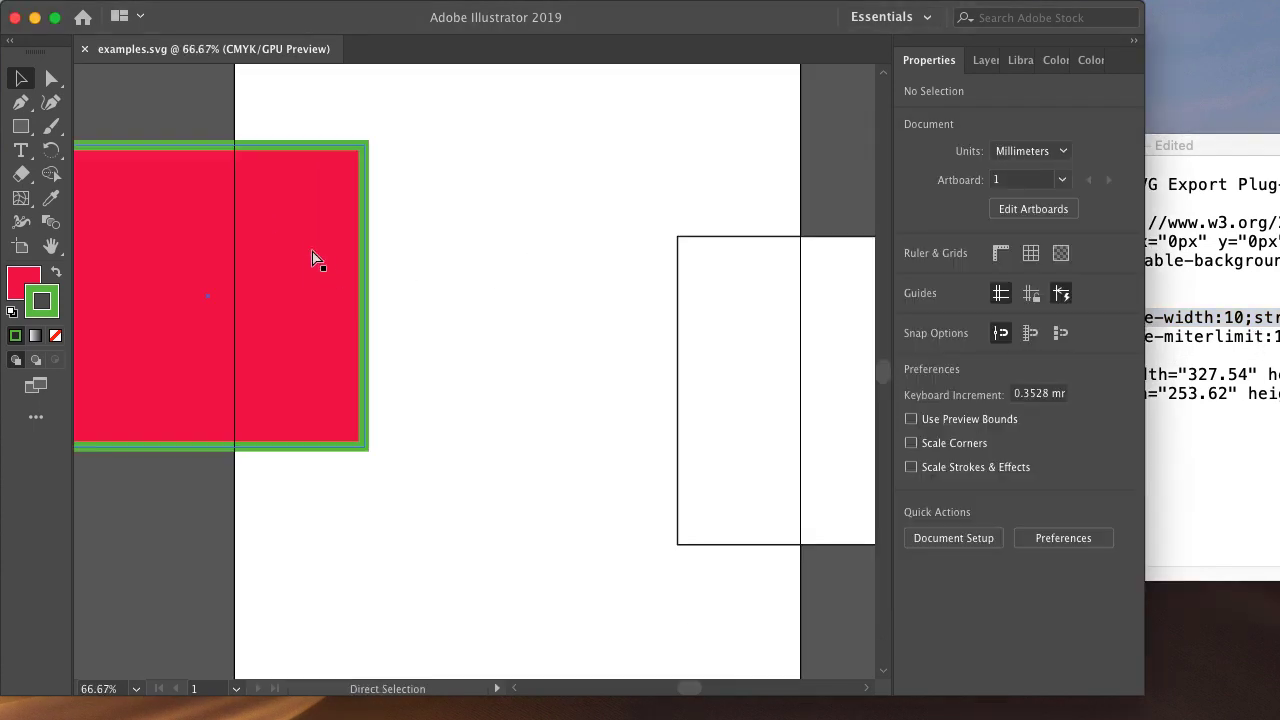
{"action": "key", "text": "super+equal"}
{"action": "key", "text": "super+equal"}
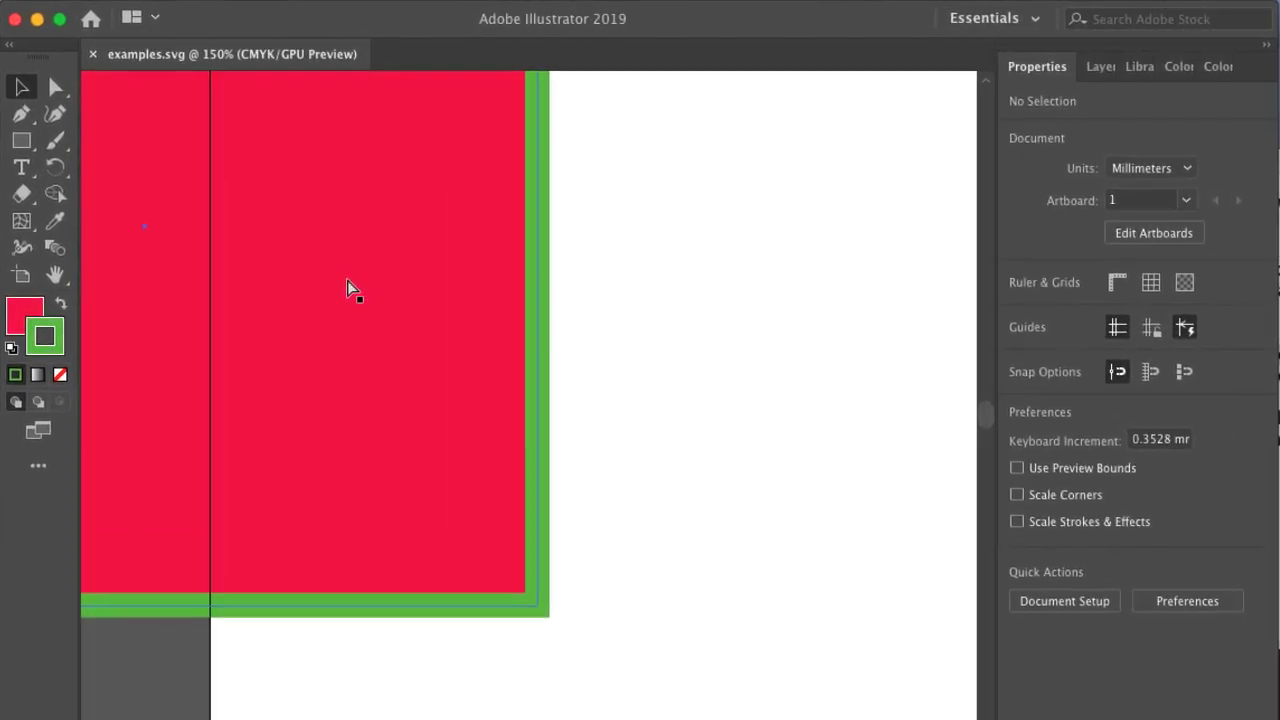
{"action": "key", "text": "super+equal"}
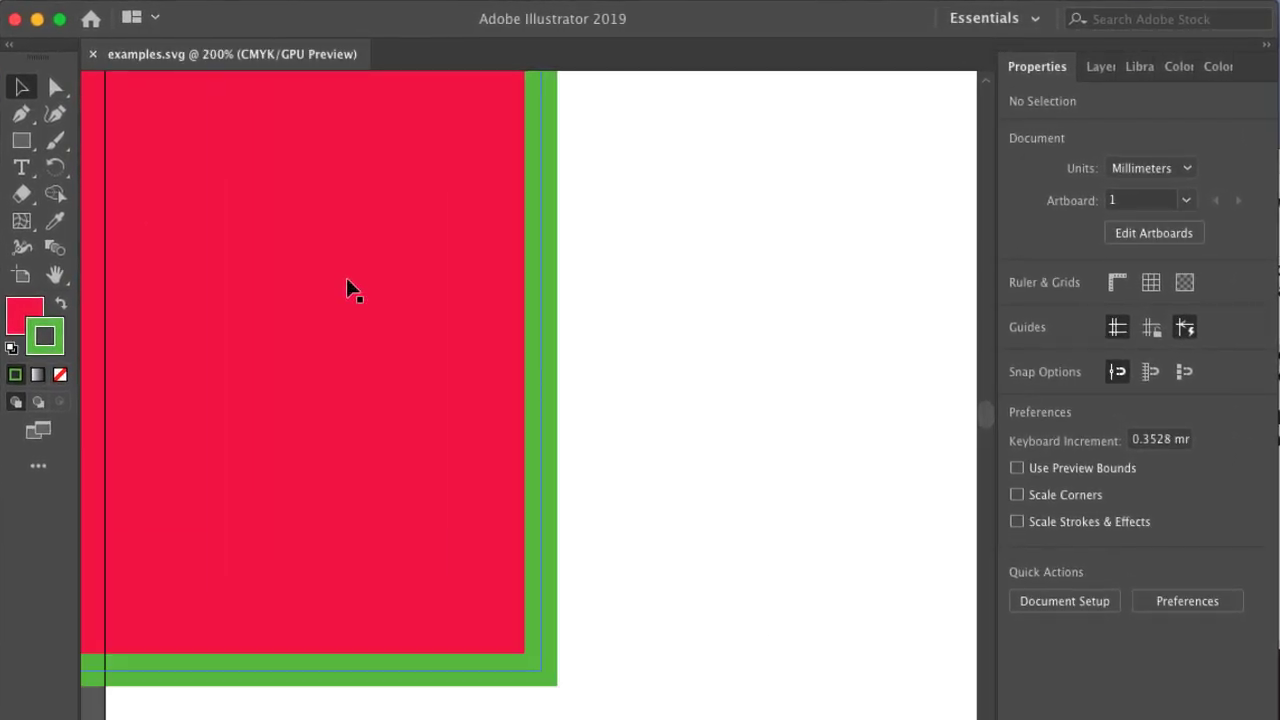
{"action": "scroll", "coordinate": [981, 409], "scroll_direction": "down", "scroll_amount": 2}
{"action": "scroll", "coordinate": [981, 409], "scroll_direction": "down", "scroll_amount": 5}
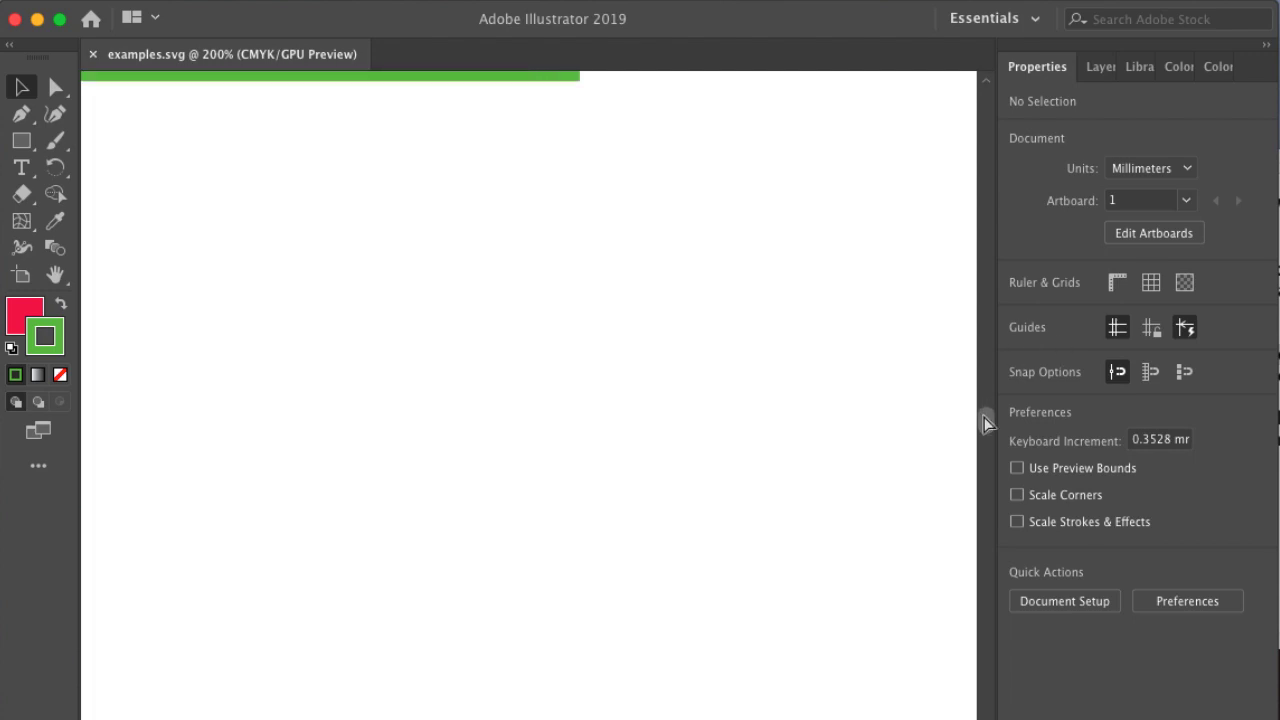
{"action": "key", "text": "super+equal"}
{"action": "scroll", "coordinate": [982, 424], "scroll_direction": "up", "scroll_amount": 8}
{"action": "scroll", "coordinate": [986, 411], "scroll_direction": "down", "scroll_amount": 2}
{"action": "scroll", "coordinate": [988, 417], "scroll_direction": "down", "scroll_amount": 3}
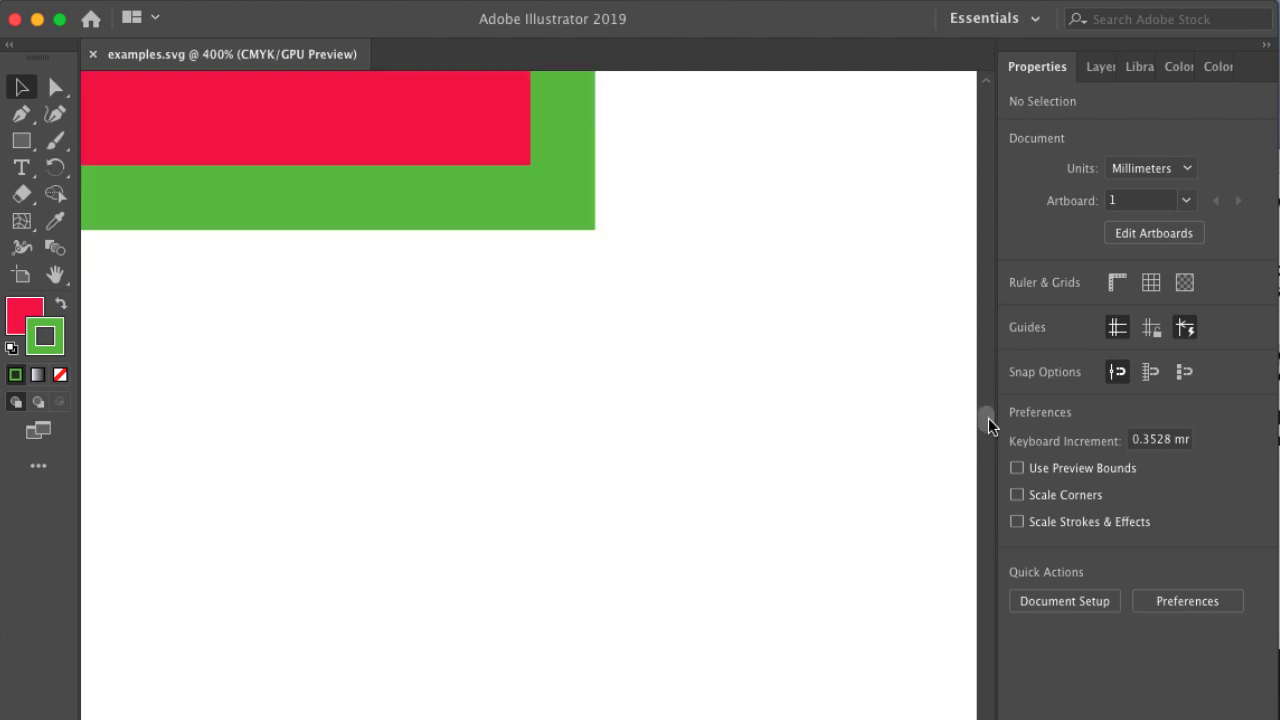
{"action": "scroll", "coordinate": [988, 418], "scroll_direction": "up", "scroll_amount": 4}
{"action": "key", "text": "super+equal"}
{"action": "key", "text": "super+equal"}
{"action": "key", "text": "super+equal"}
{"action": "key", "text": "super+equal"}
{"action": "scroll", "coordinate": [987, 416], "scroll_direction": "down", "scroll_amount": 3}
{"action": "scroll", "coordinate": [953, 428], "scroll_direction": "up", "scroll_amount": 4}
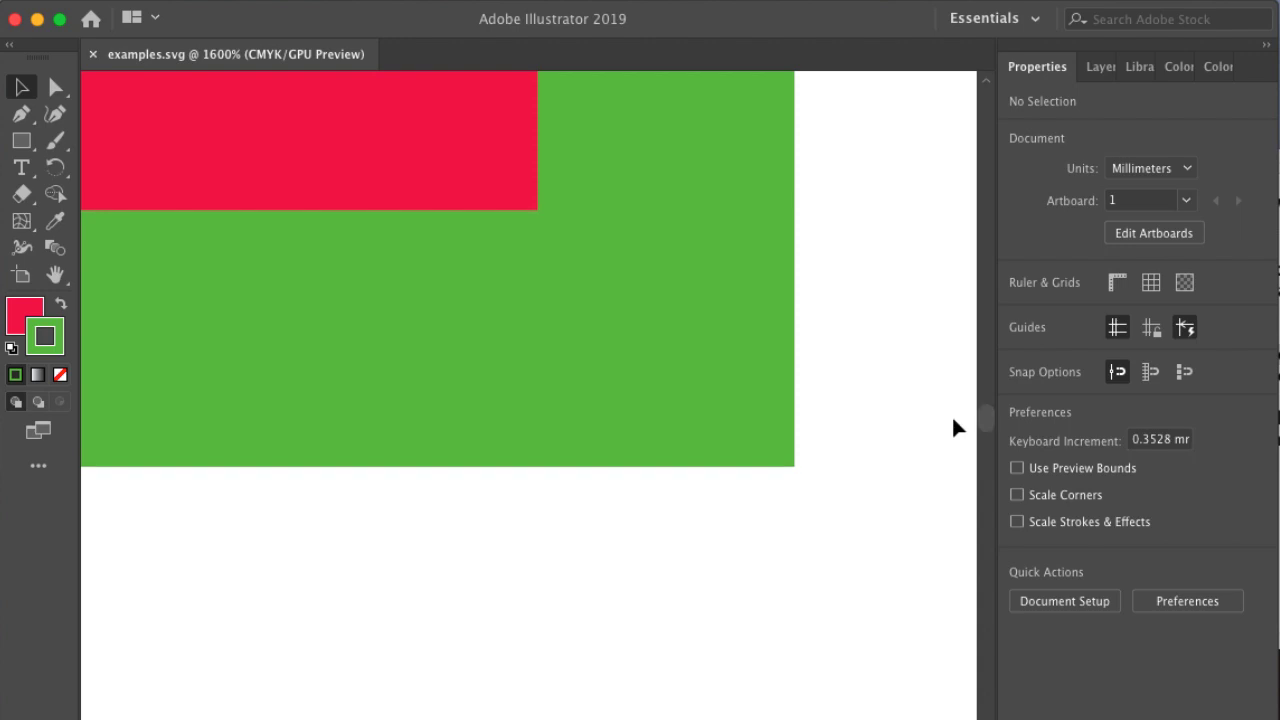
Magnify the green stroke's outer corner further to 51000%, examine its edge sharpness and glance back at the SVG code
{"action": "key", "text": "super+equal"}
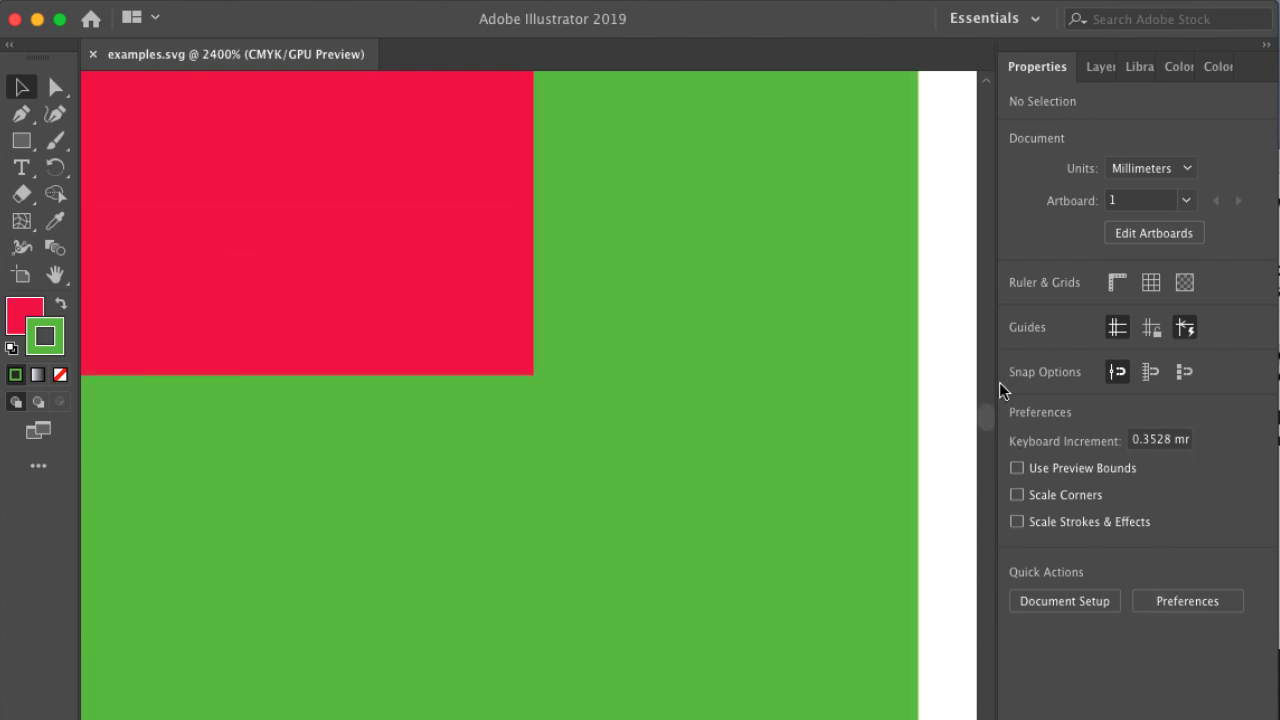
{"action": "left_click_drag", "start_coordinate": [985, 419], "coordinate": [985, 421]}
{"action": "key", "text": "super+equal"}
{"action": "key", "text": "super+equal"}
{"action": "scroll", "coordinate": [529, 395], "scroll_direction": "left", "scroll_amount": 5}
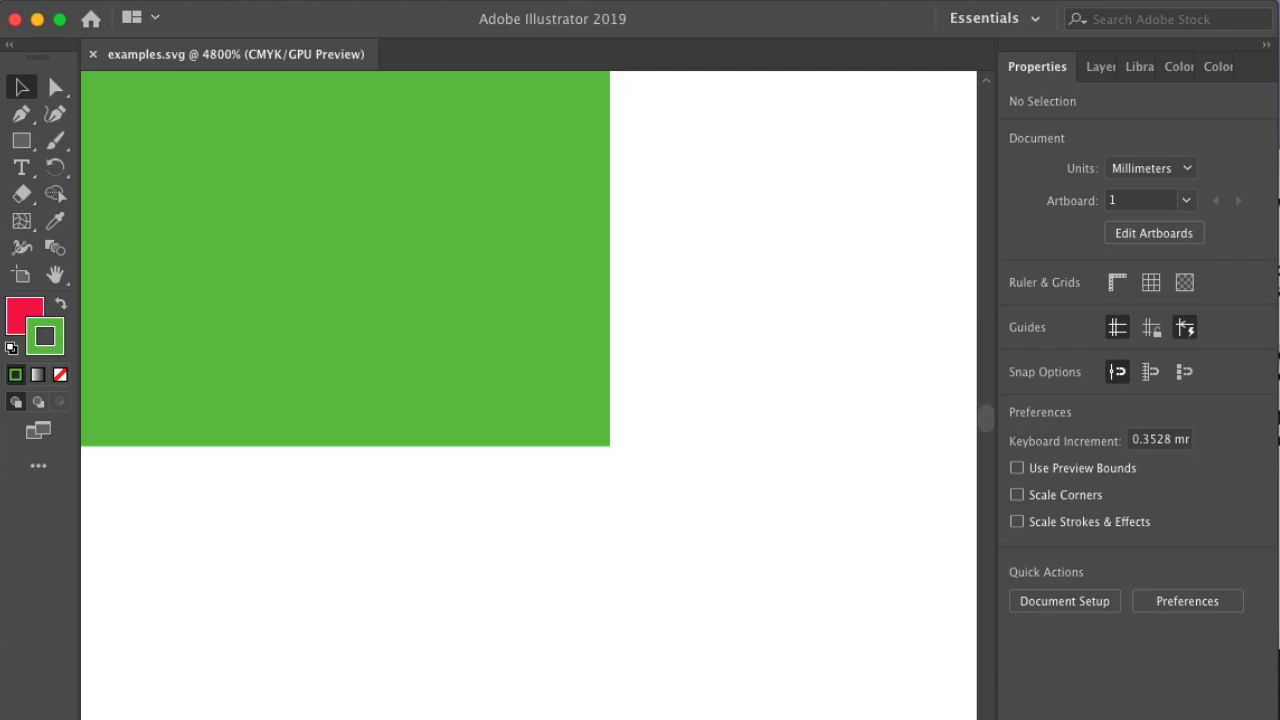
{"action": "key", "text": "super+equal"}
{"action": "key", "text": "super+equal"}
{"action": "key", "text": "super+equal"}
{"action": "key", "text": "super+equal"}
{"action": "key", "text": "super+equal"}
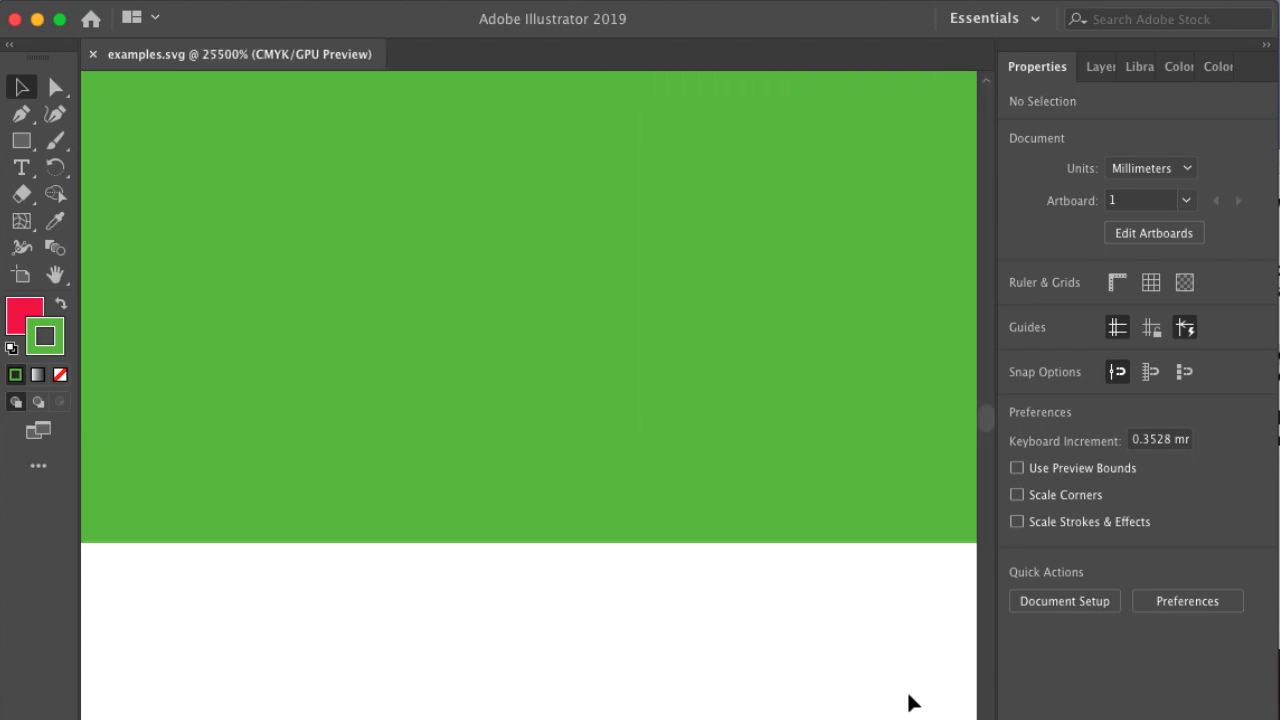
{"action": "key", "text": "super+equal"}
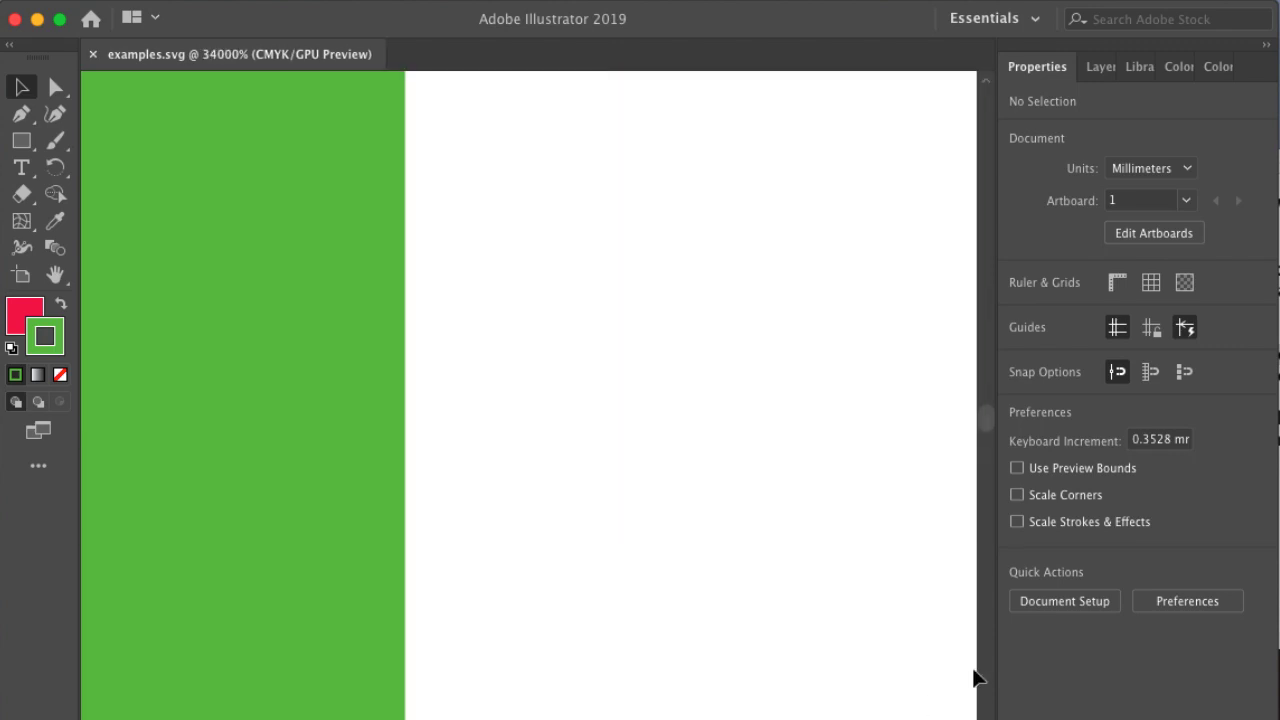
{"action": "key", "text": "super+equal"}
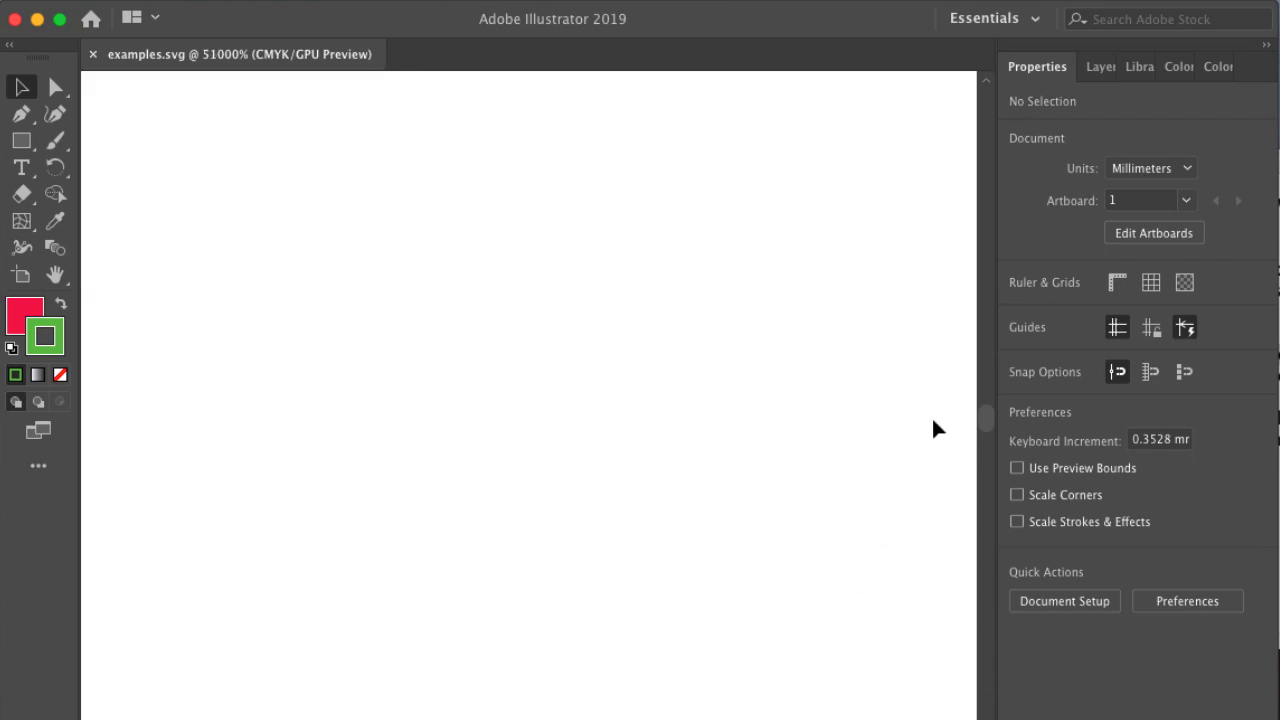
{"action": "left_click", "coordinate": [988, 333]}
{"action": "left_click", "coordinate": [987, 405]}
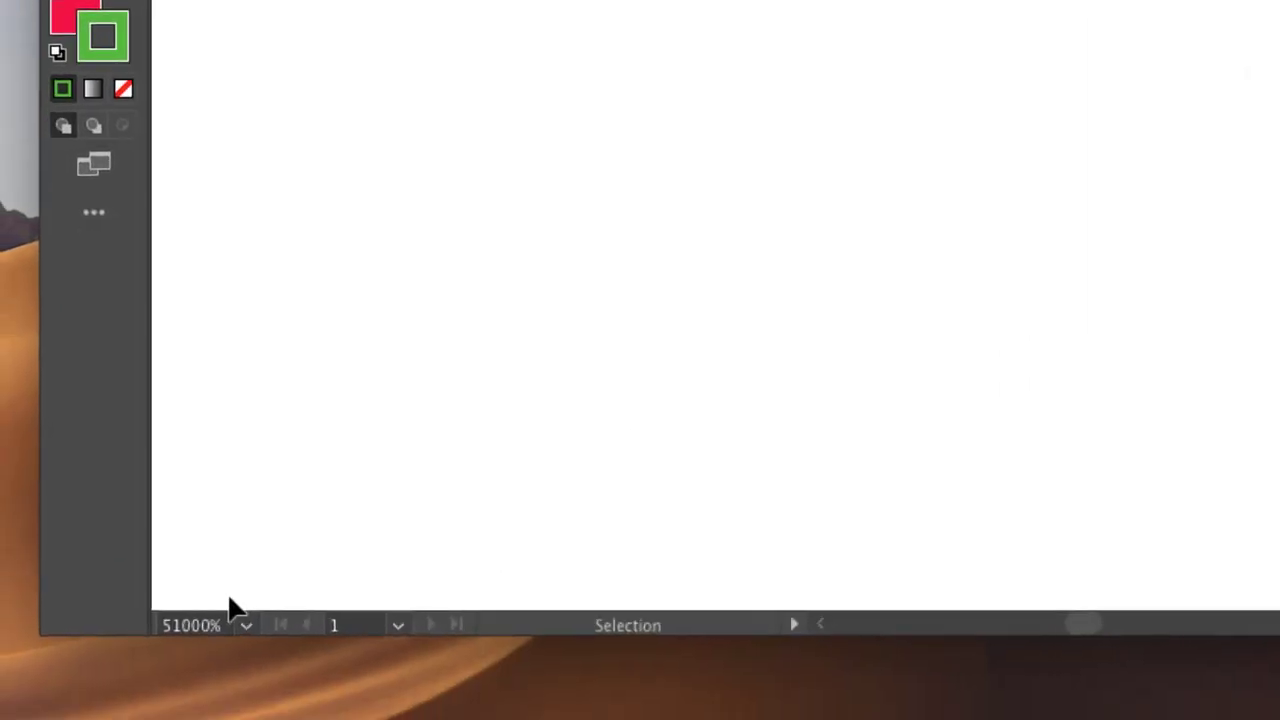
{"action": "left_click_drag", "start_coordinate": [228, 538], "coordinate": [204, 538]}
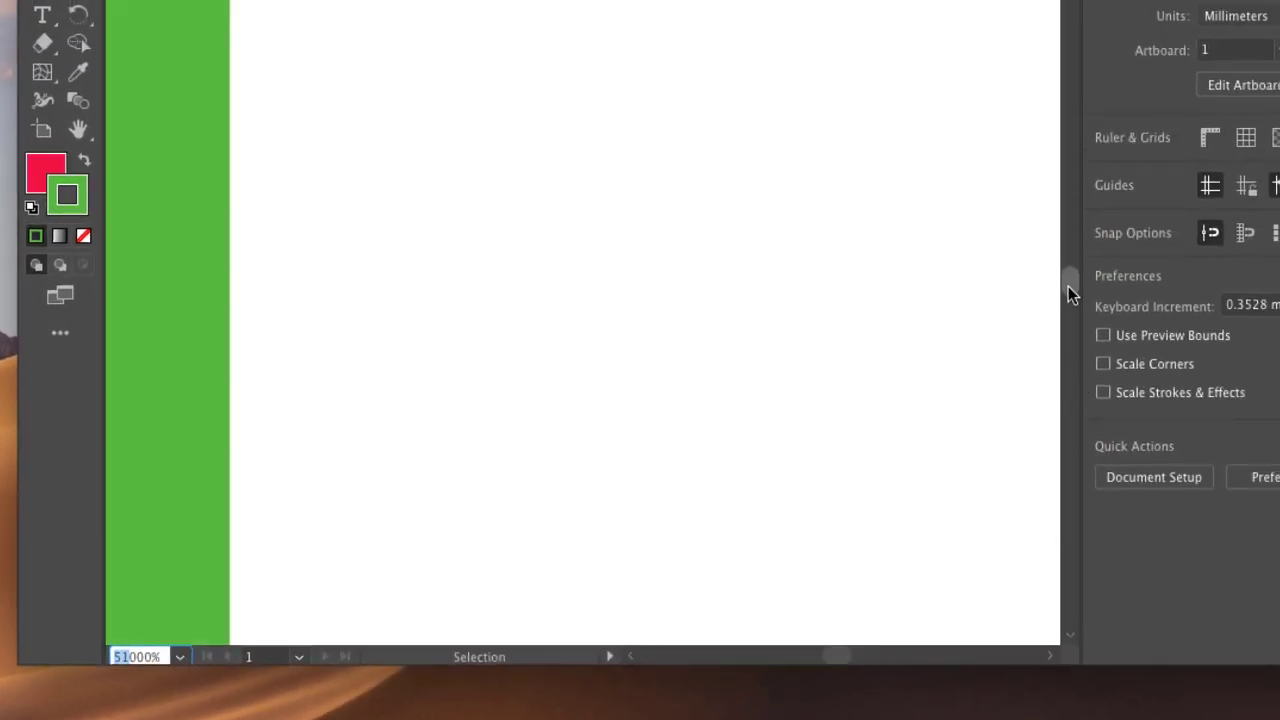
{"action": "key", "text": "Return"}
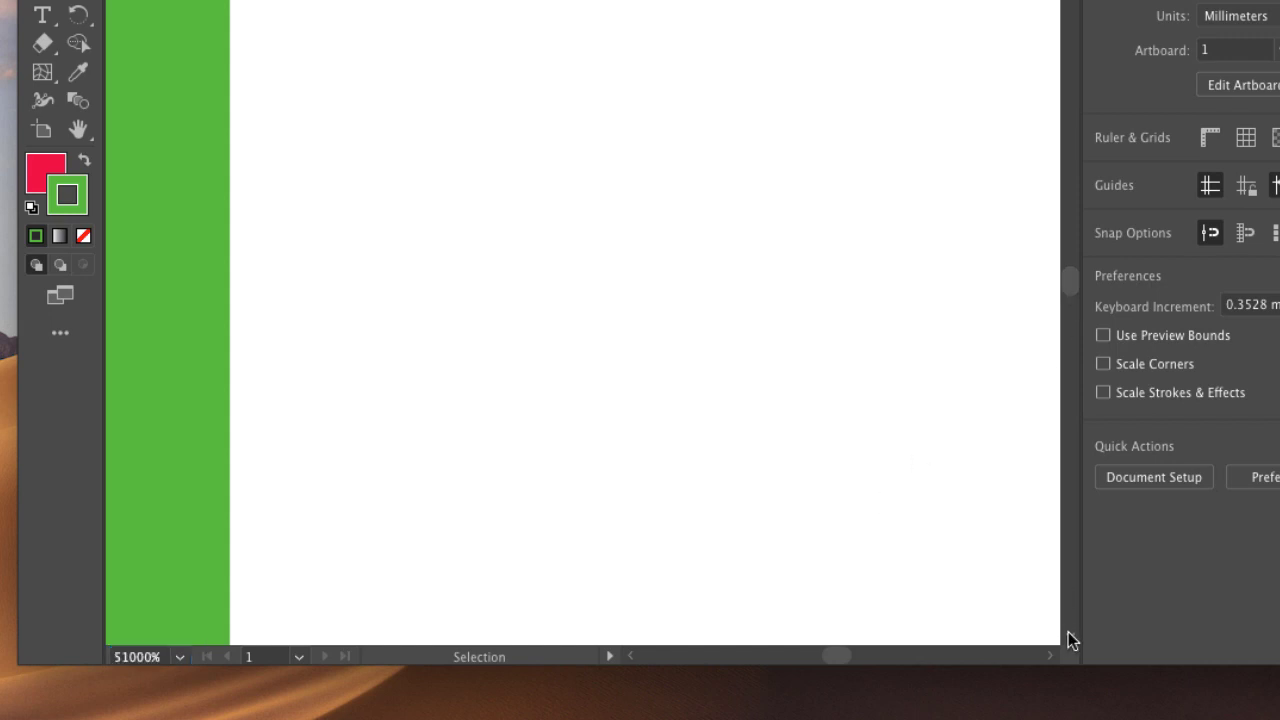
{"action": "left_click", "coordinate": [1069, 634]}
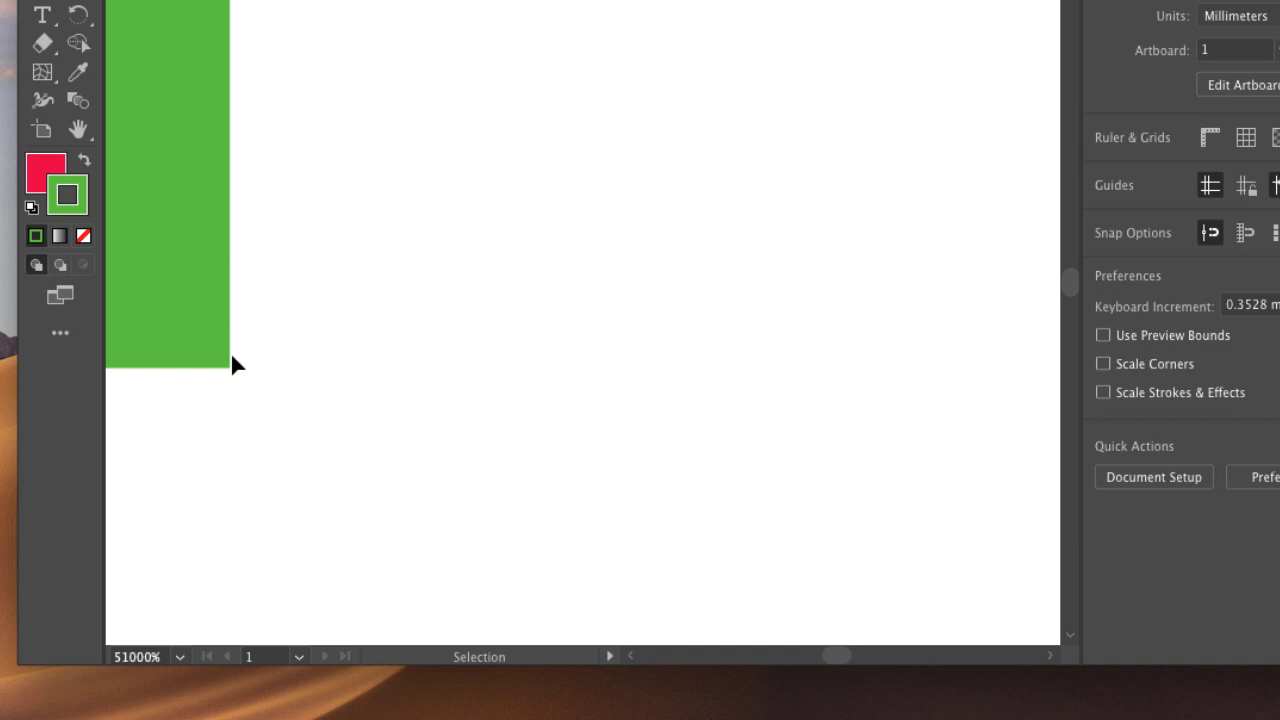
{"action": "key", "text": "super+Tab"}
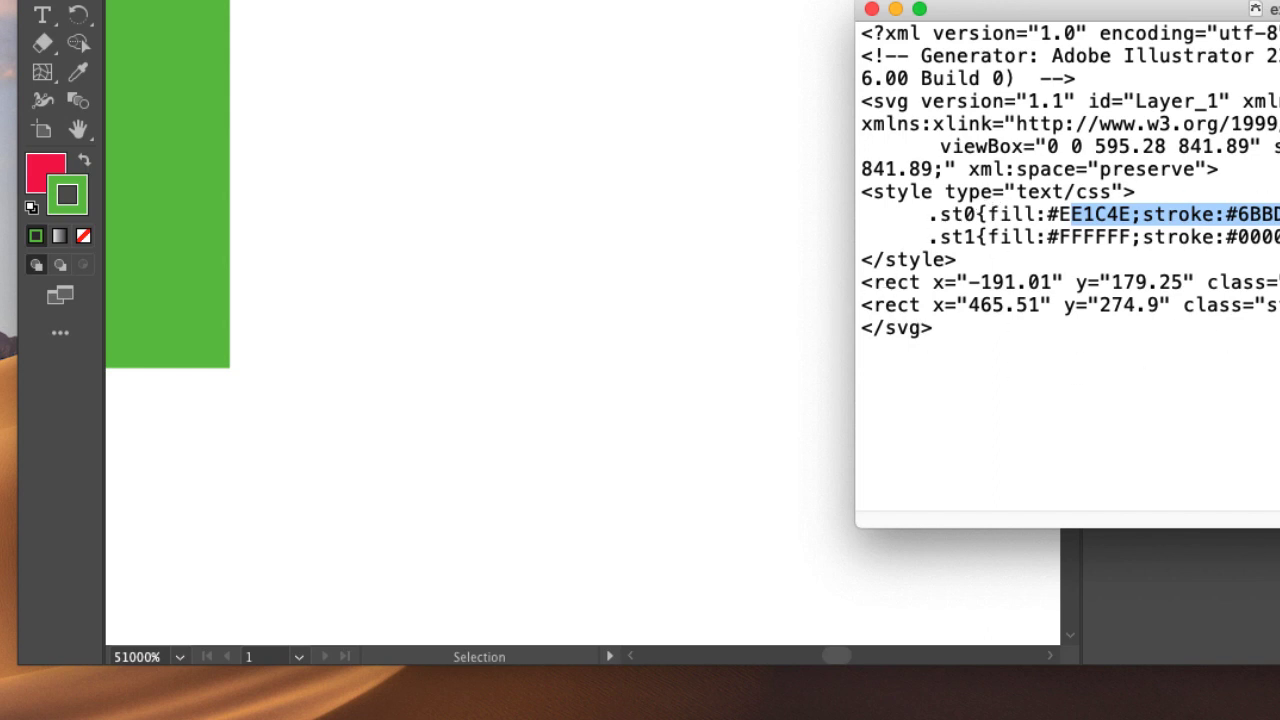
{"action": "key", "text": "super+Tab"}
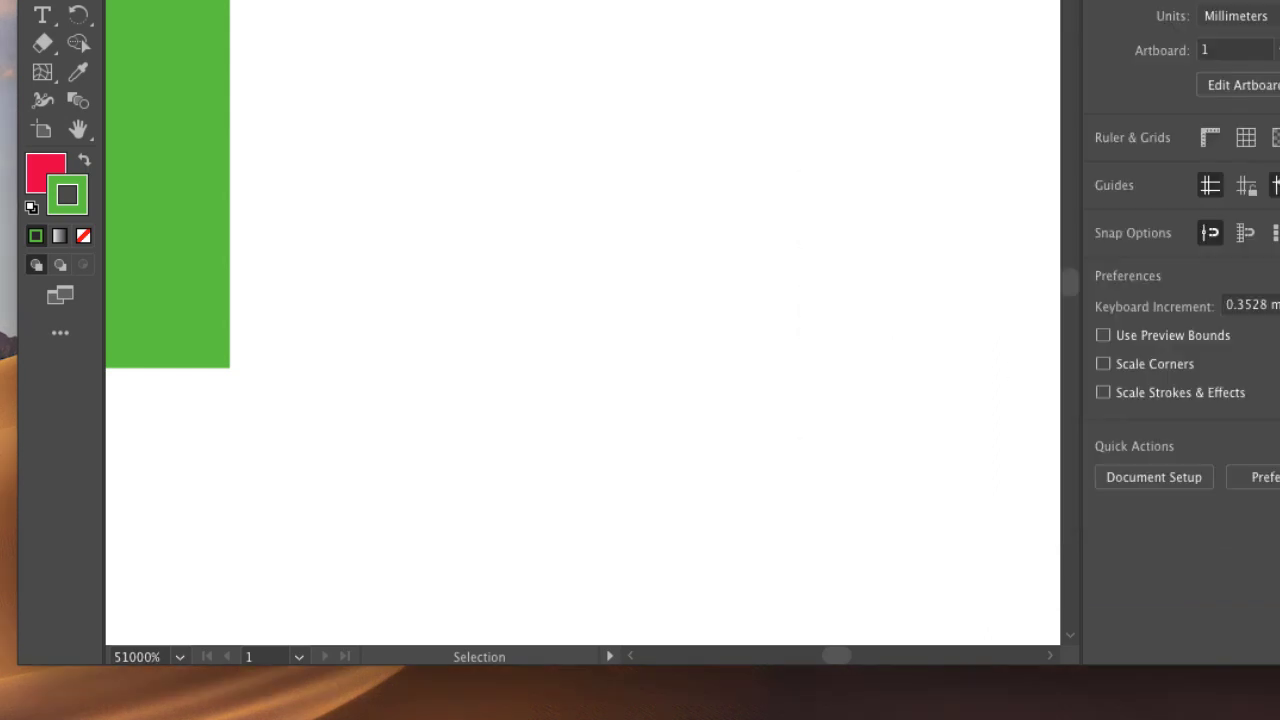
Stretch the red rectangle rightward and downward to about 138 mm wide and 126 mm high
{"action": "key", "text": "super+0"}
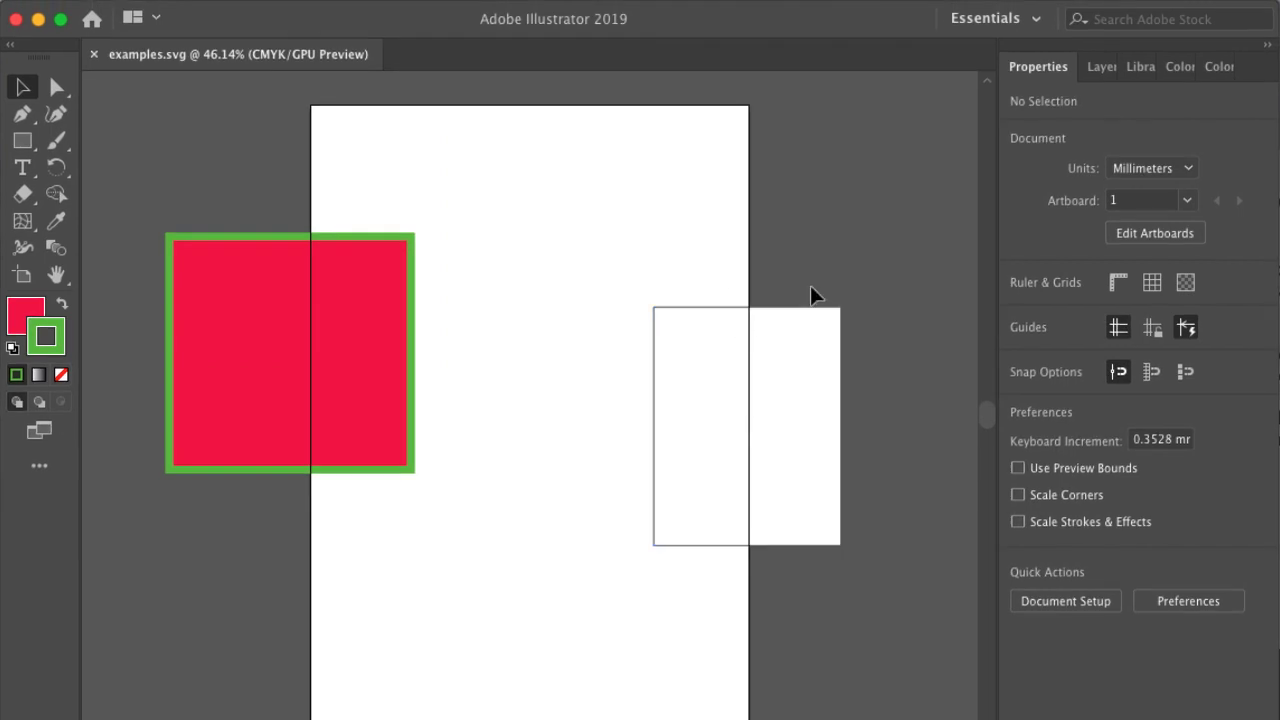
{"action": "key", "text": "super+minus"}
{"action": "key", "text": "super+minus"}
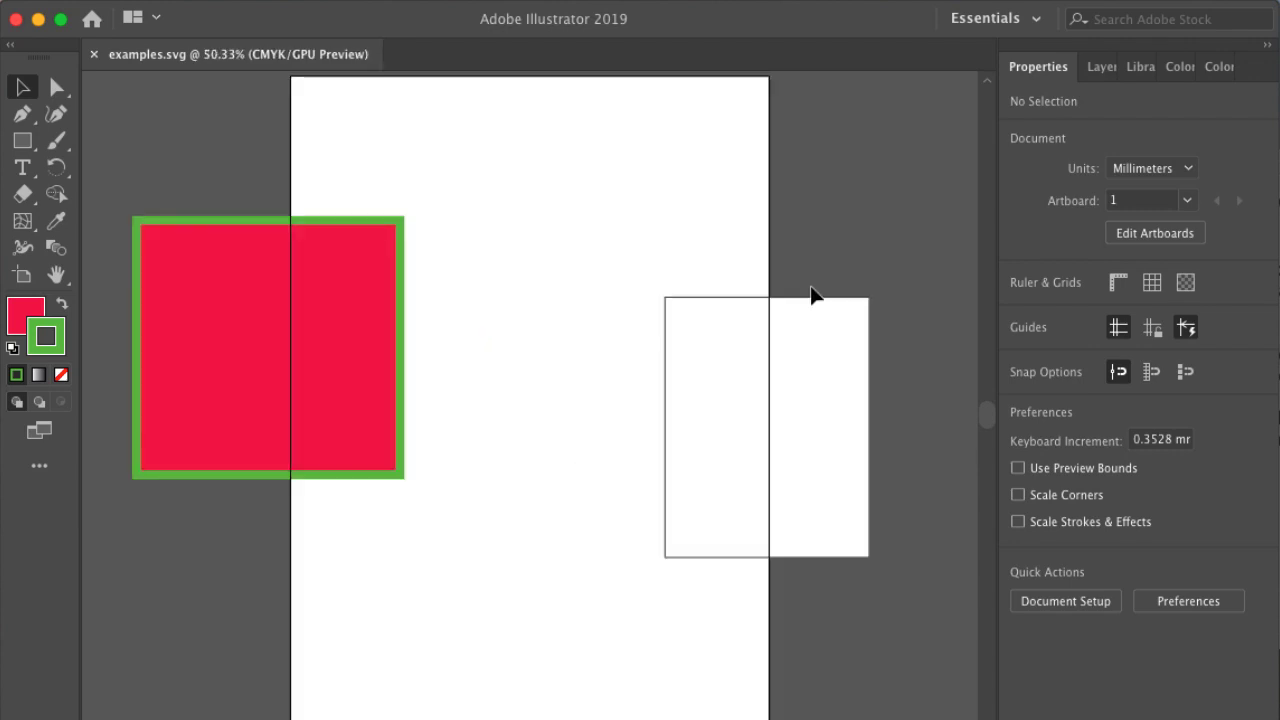
{"action": "left_click", "coordinate": [399, 322]}
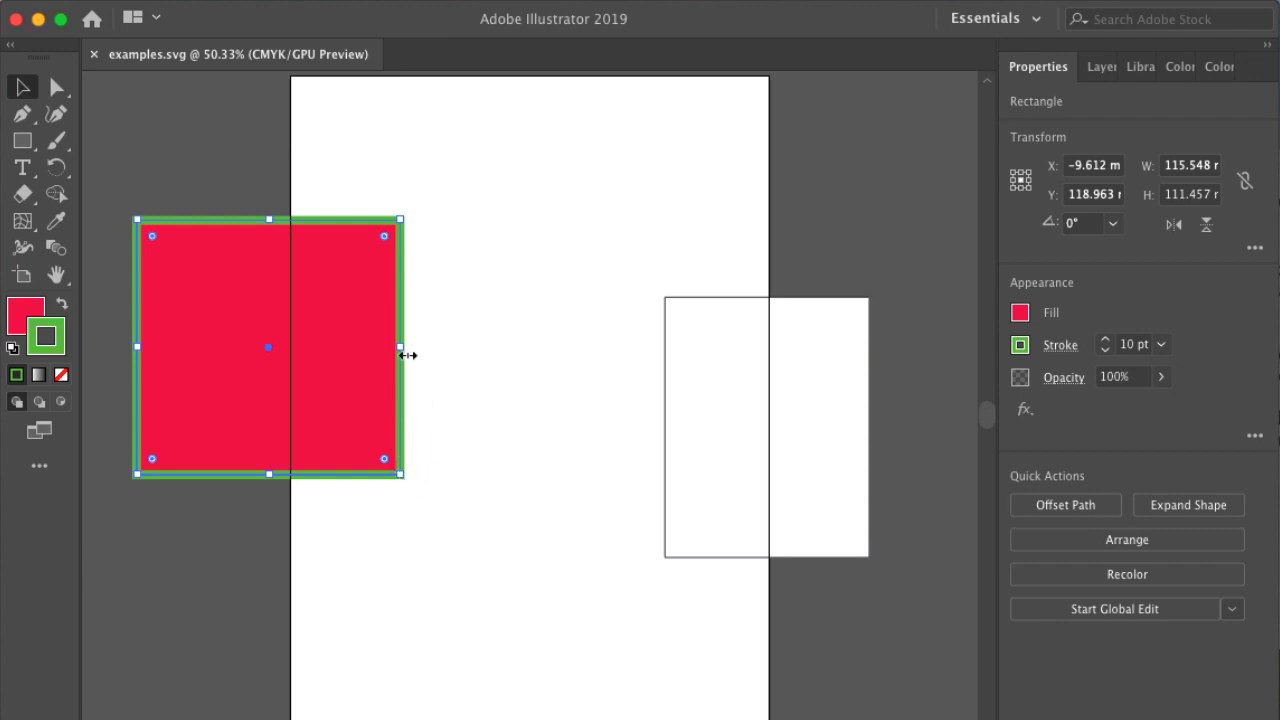
{"action": "left_click_drag", "start_coordinate": [401, 347], "coordinate": [453, 347]}
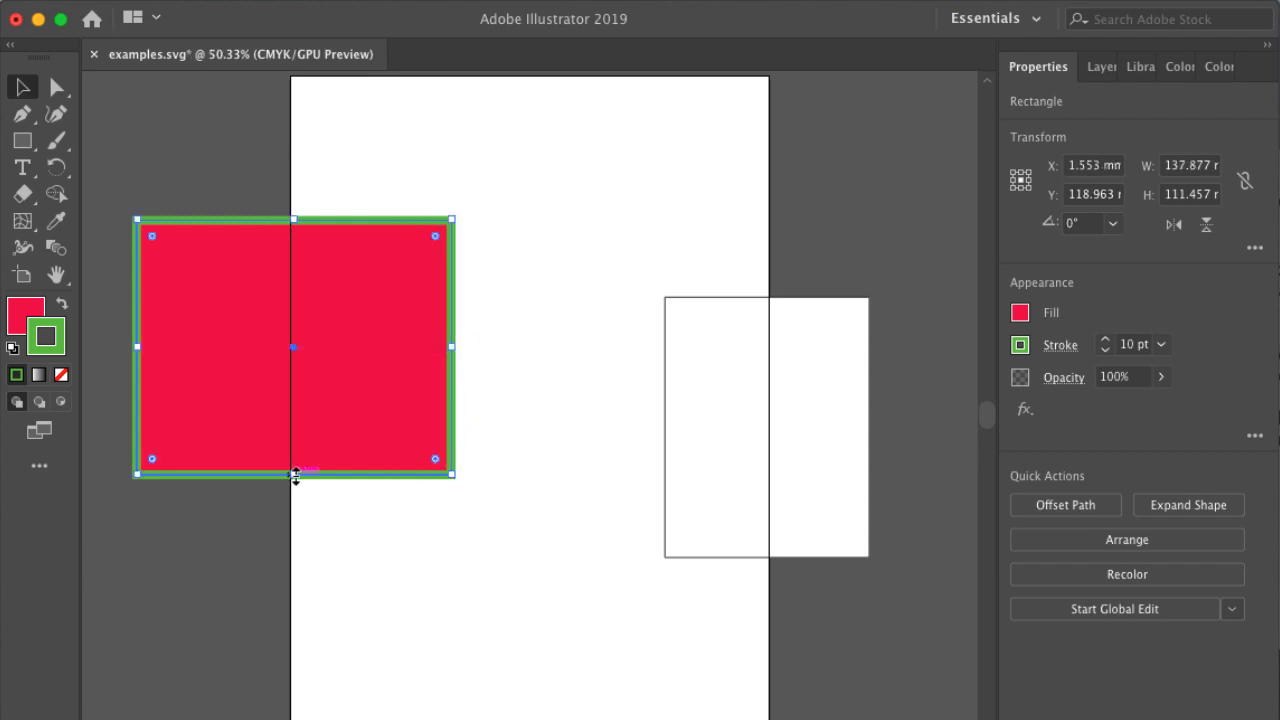
{"action": "left_click_drag", "start_coordinate": [294, 474], "coordinate": [294, 508]}
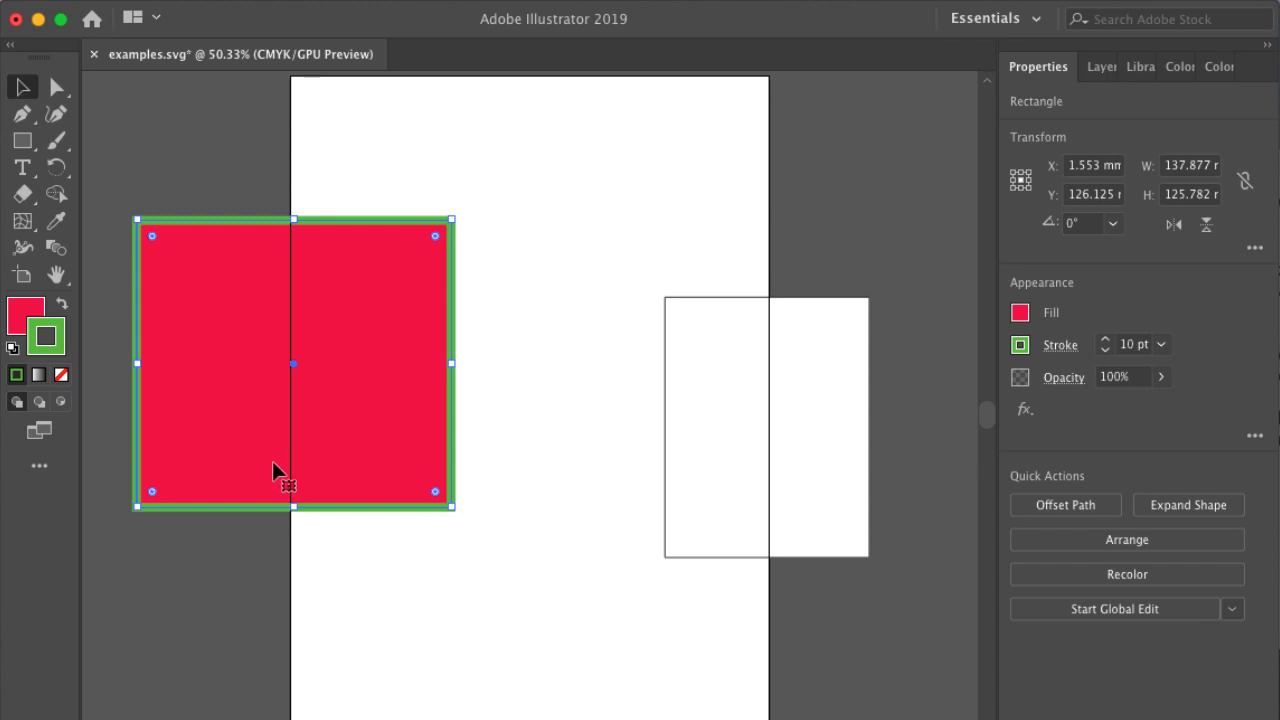
Move only the red rectangle's upper-right anchor point inward to about X 45 mm, Y 110 mm with Direct Selection
{"action": "left_click", "coordinate": [63, 86]}
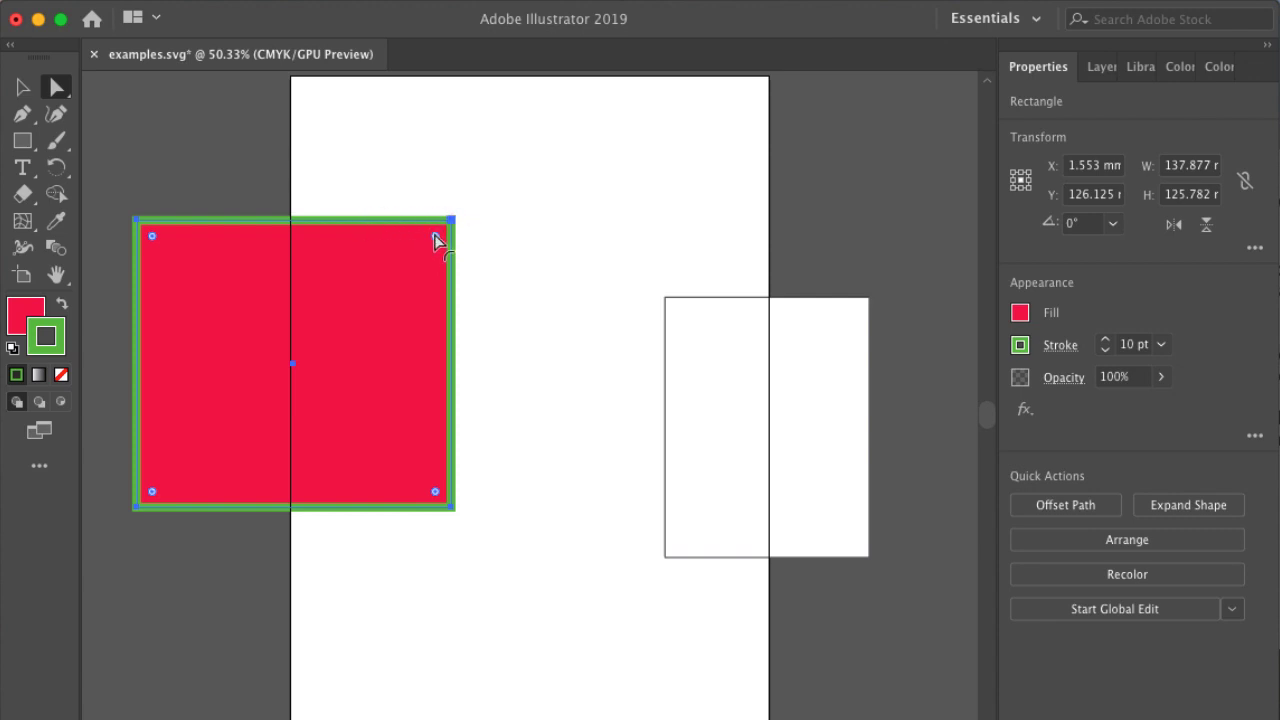
{"action": "left_click_drag", "start_coordinate": [435, 236], "coordinate": [471, 211]}
{"action": "left_click", "coordinate": [452, 506]}
{"action": "left_click", "coordinate": [452, 219]}
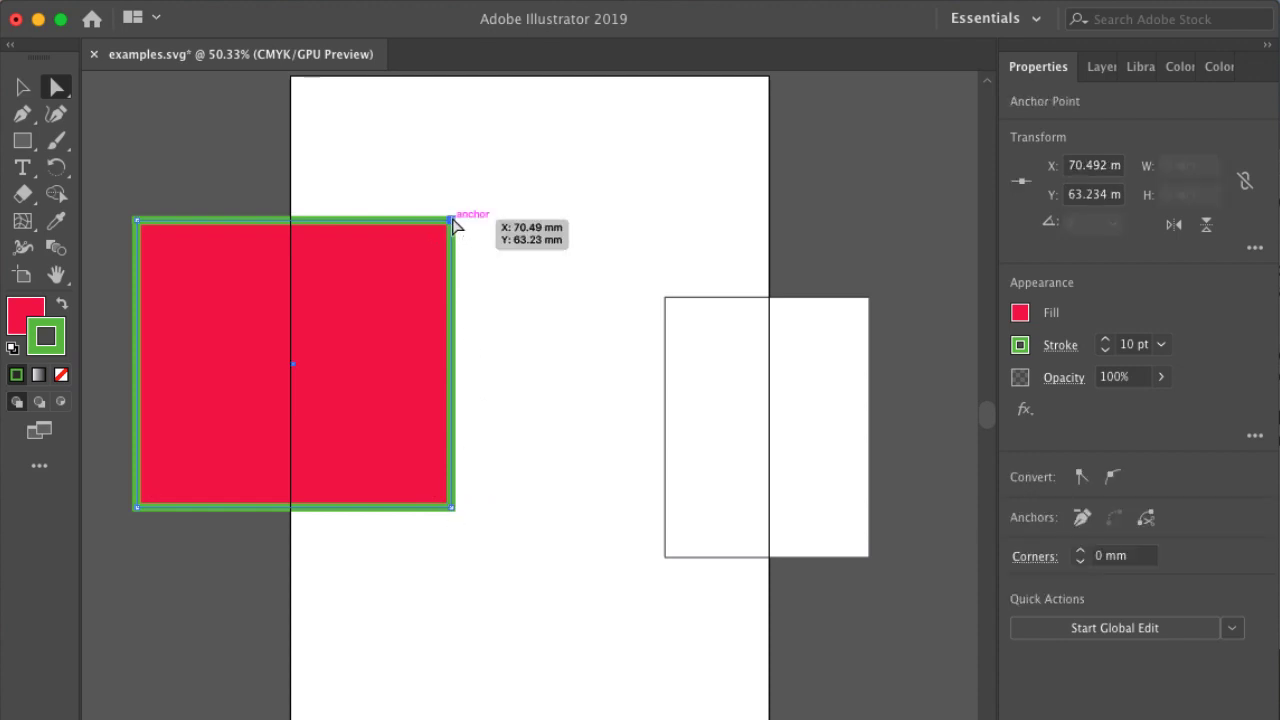
{"action": "left_click_drag", "start_coordinate": [452, 219], "coordinate": [377, 339]}
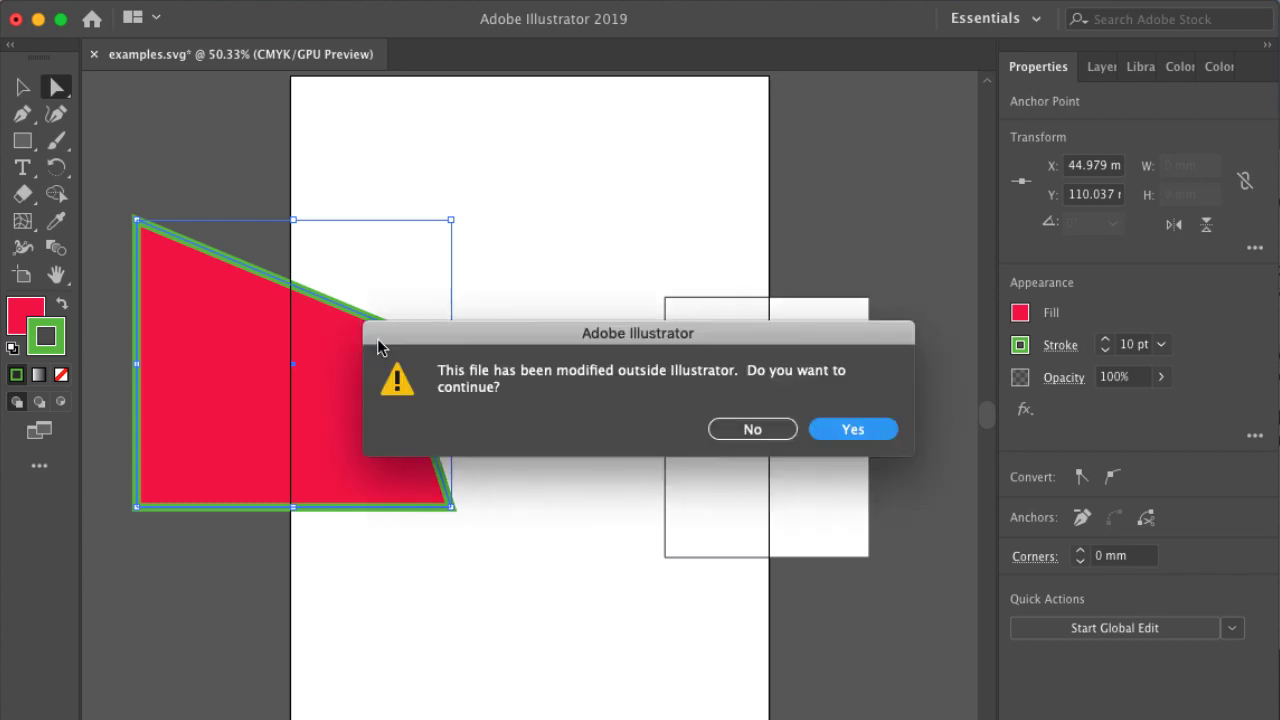
Save the reshaped artwork over the existing examples.svg and close the outdated code window
{"action": "left_click", "coordinate": [875, 429]}
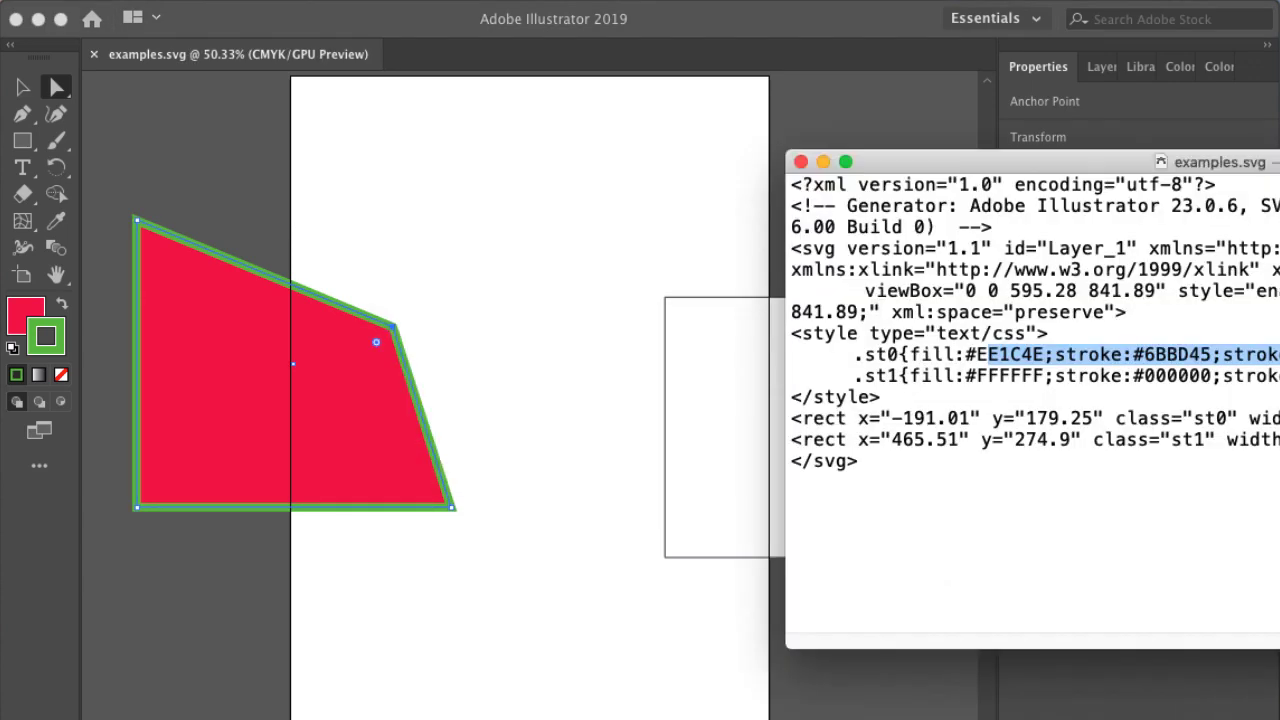
{"action": "key", "text": "super+Tab"}
{"action": "left_click", "coordinate": [1265, 476]}
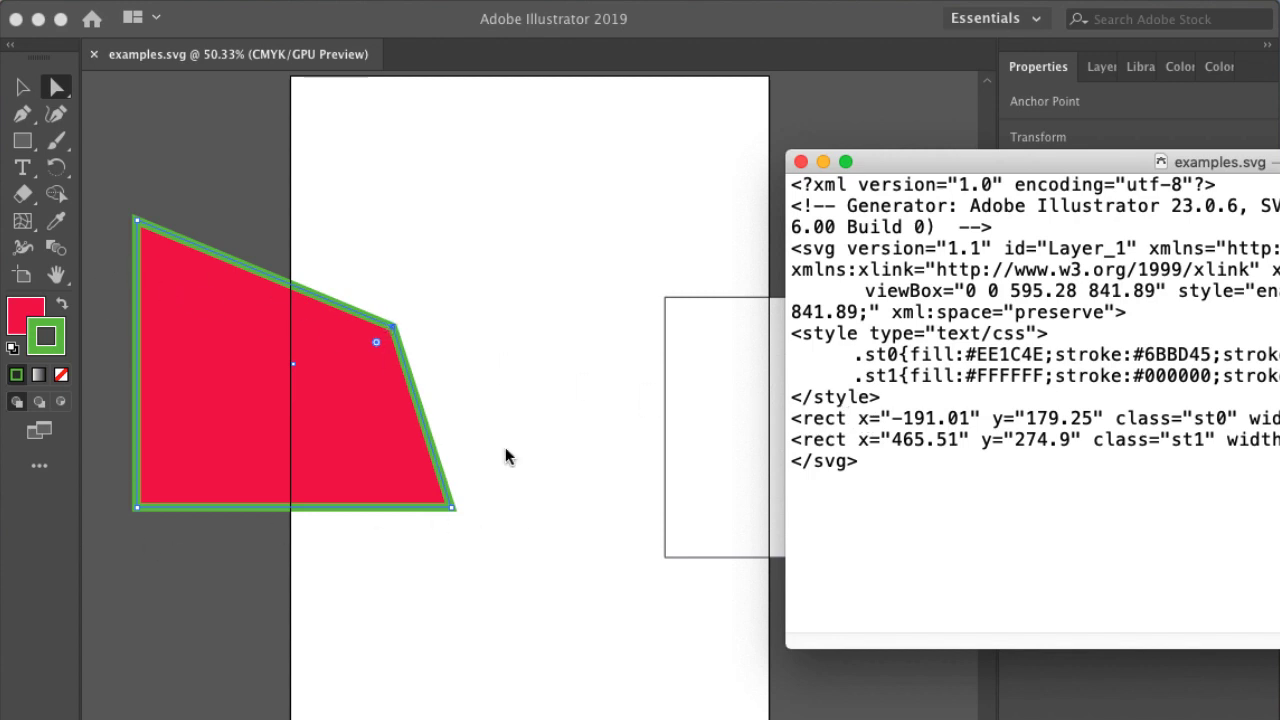
{"action": "left_click", "coordinate": [802, 162]}
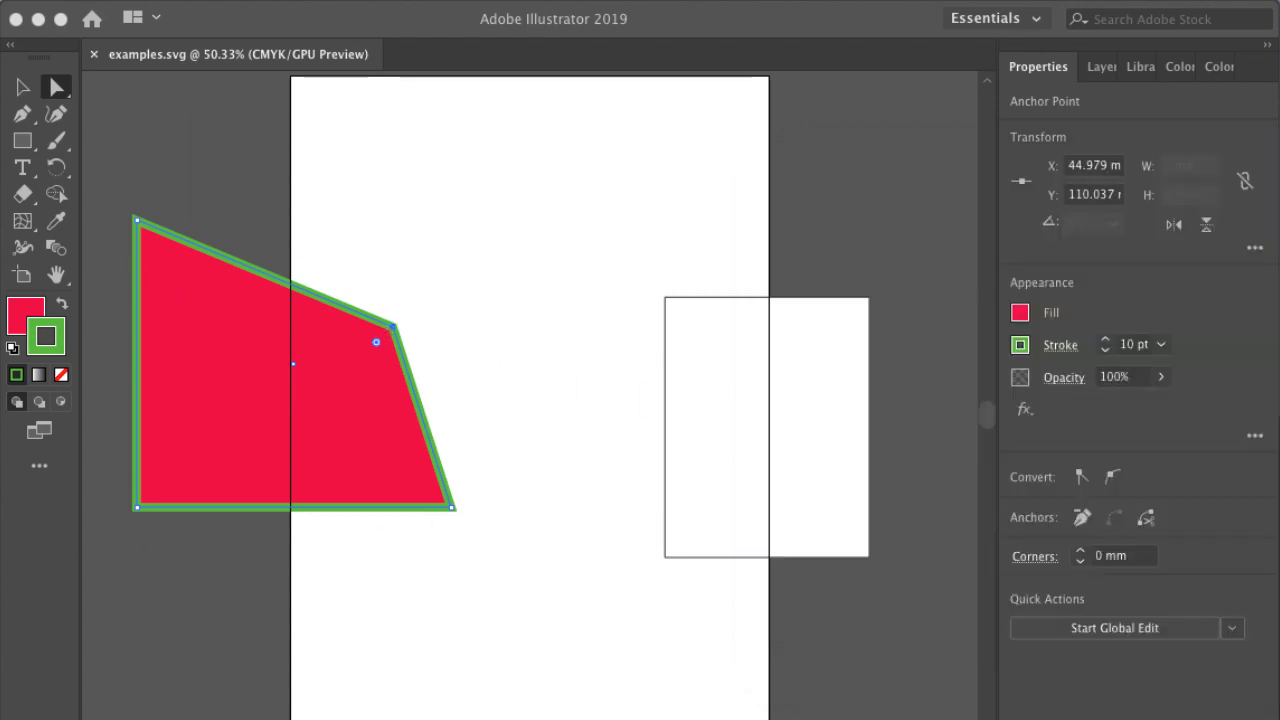
Reopen examples.svg in the text editor, place its window beside the reshaped artwork and enlarge the code text
{"action": "key", "text": "super+Tab"}
{"action": "left_click_drag", "start_coordinate": [103, 0], "coordinate": [830, 217]}
{"action": "key", "text": "super+plus"}
{"action": "key", "text": "super+plus"}
{"action": "key", "text": "super+plus"}
{"action": "key", "text": "super+plus"}
{"action": "key", "text": "super+plus"}
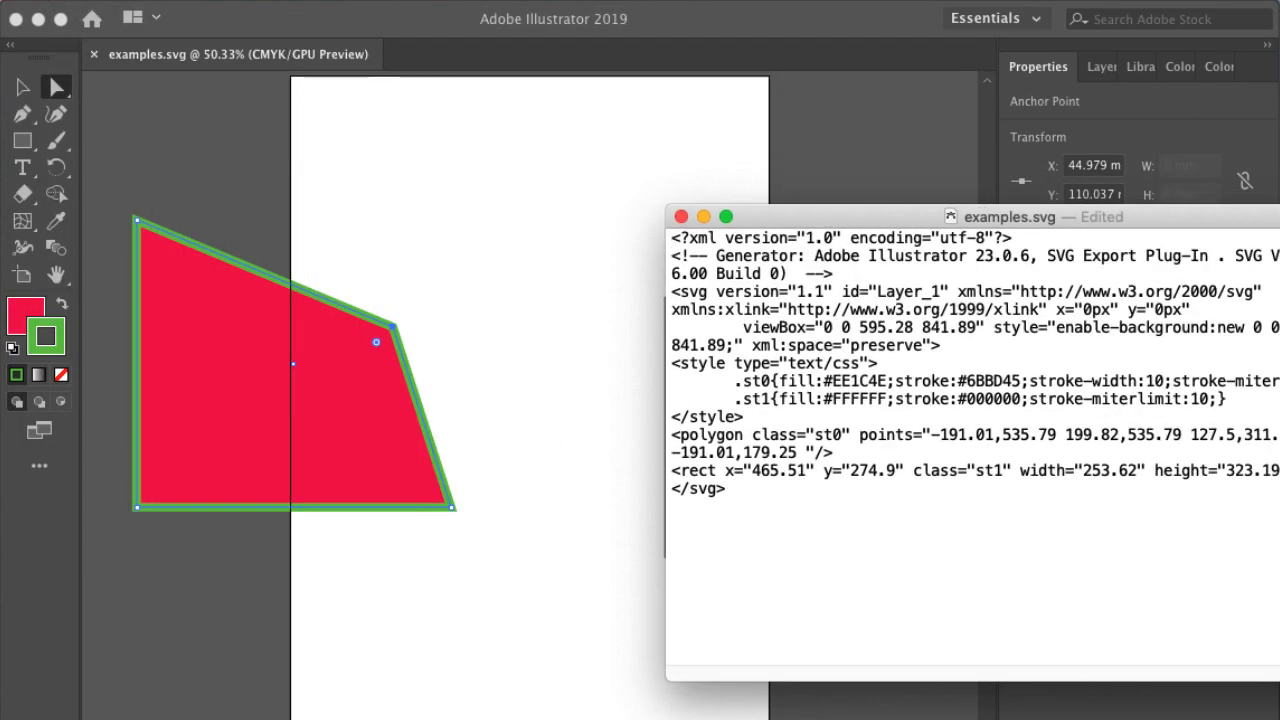
Widen the examples.svg code window, highlight the word polygon to compare it with the reshaped artwork, and leave the code view
{"action": "left_click_drag", "start_coordinate": [673, 677], "coordinate": [373, 681]}
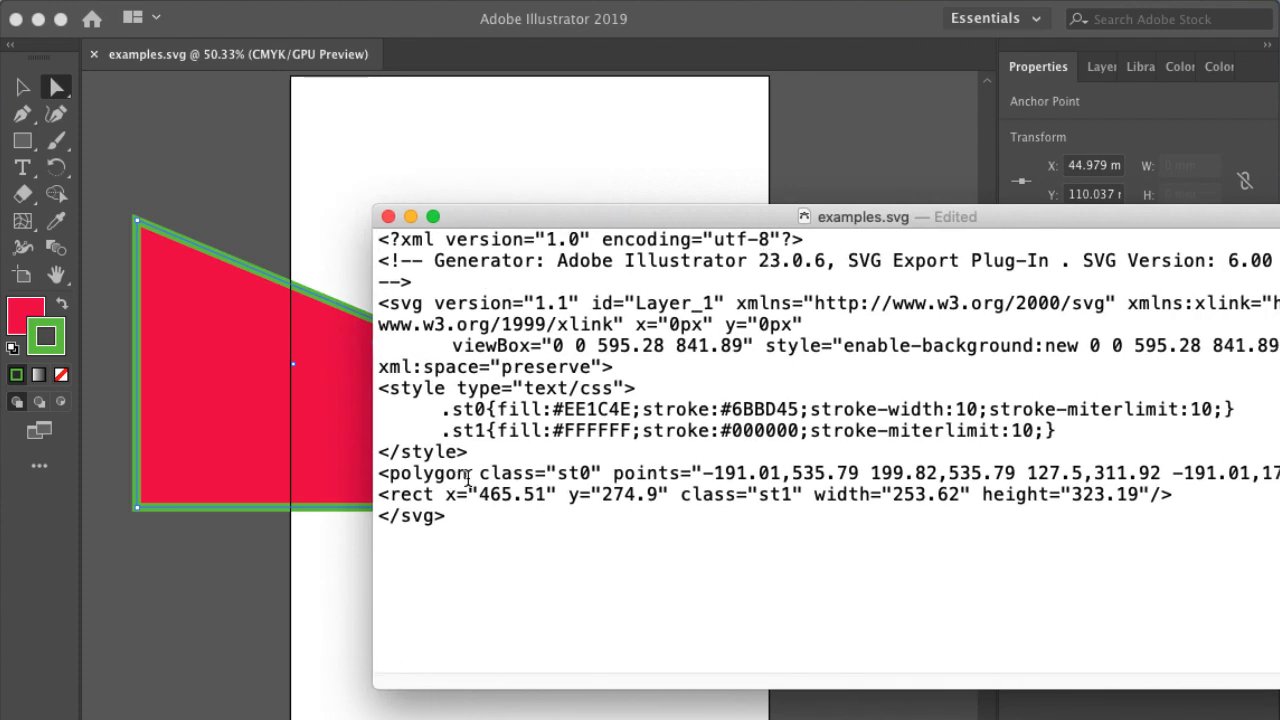
{"action": "left_click_drag", "start_coordinate": [467, 479], "coordinate": [393, 474]}
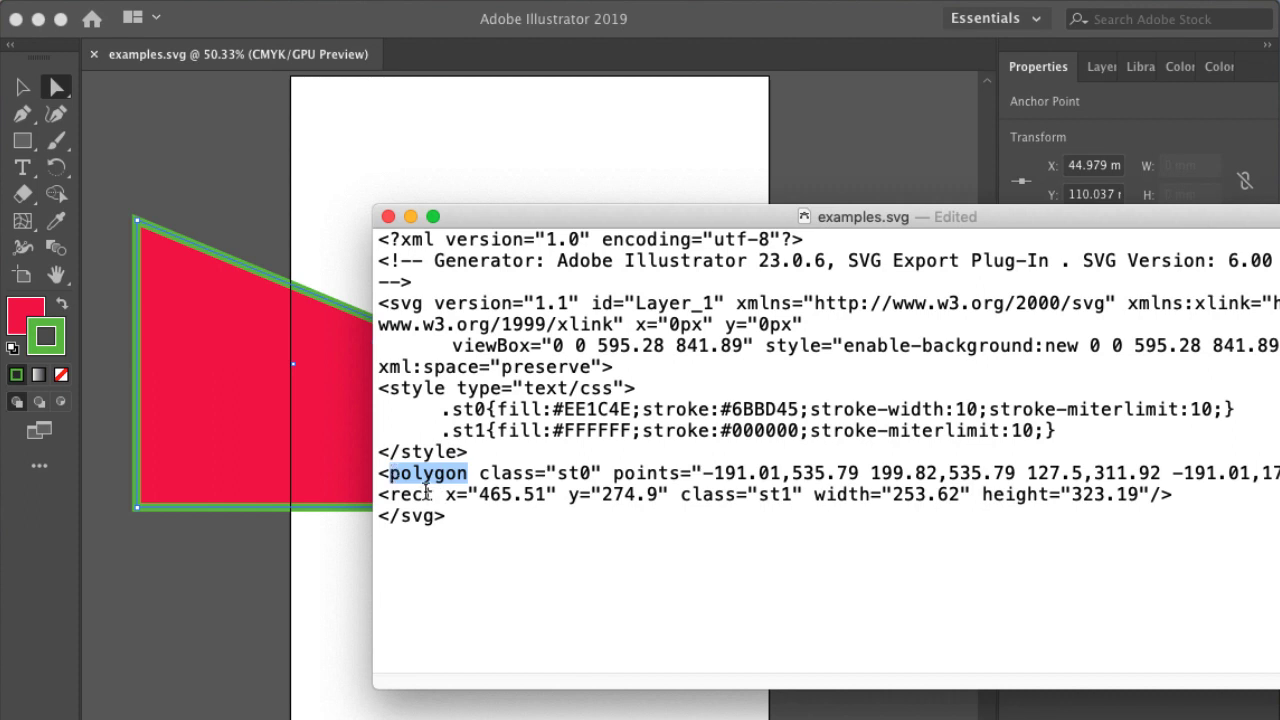
{"action": "left_click_drag", "start_coordinate": [436, 210], "coordinate": [579, 215]}
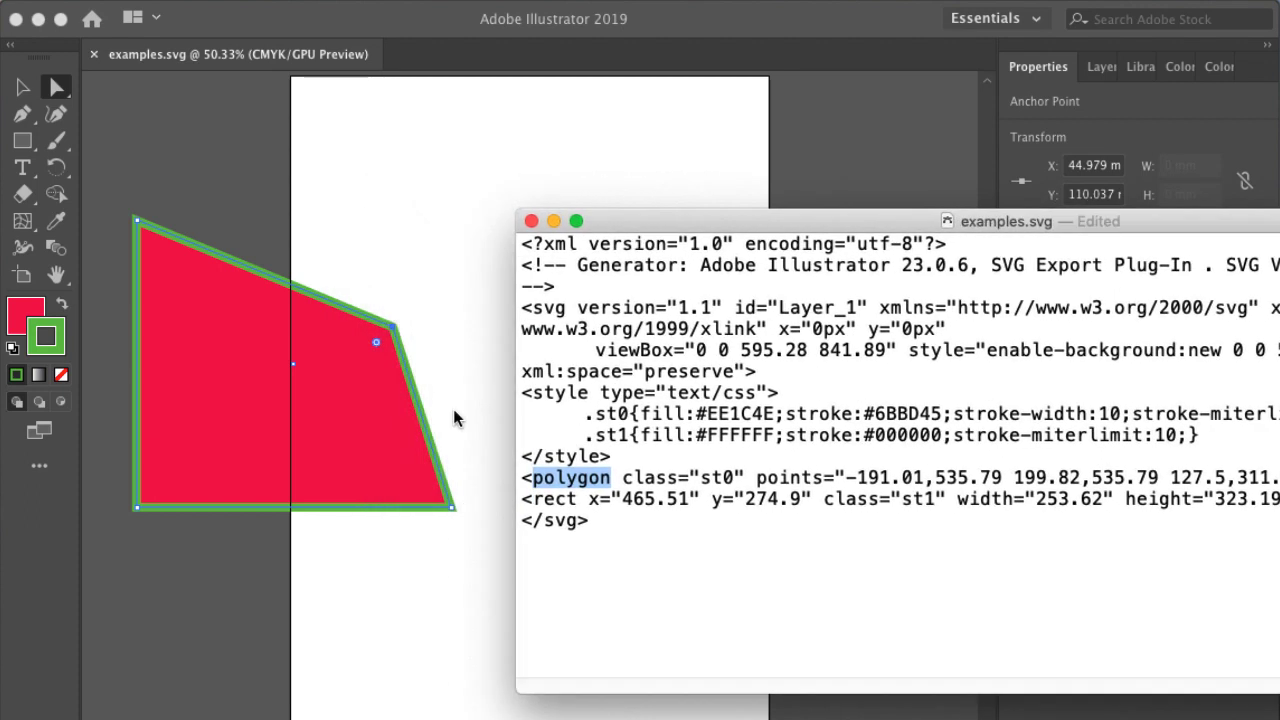
{"action": "left_click", "coordinate": [517, 204]}
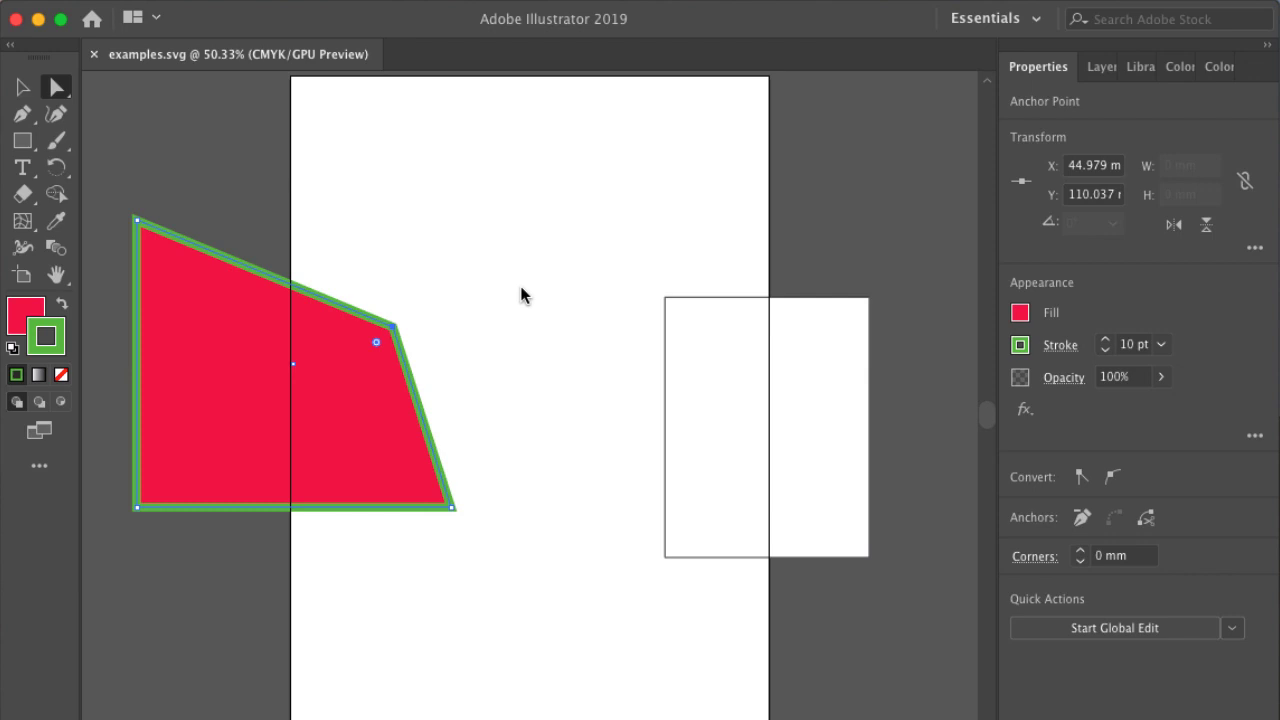
Deselect the artwork, switch the workspace to Essentials Classic and activate the Live Paint Bucket tool
{"action": "left_click", "coordinate": [418, 92]}
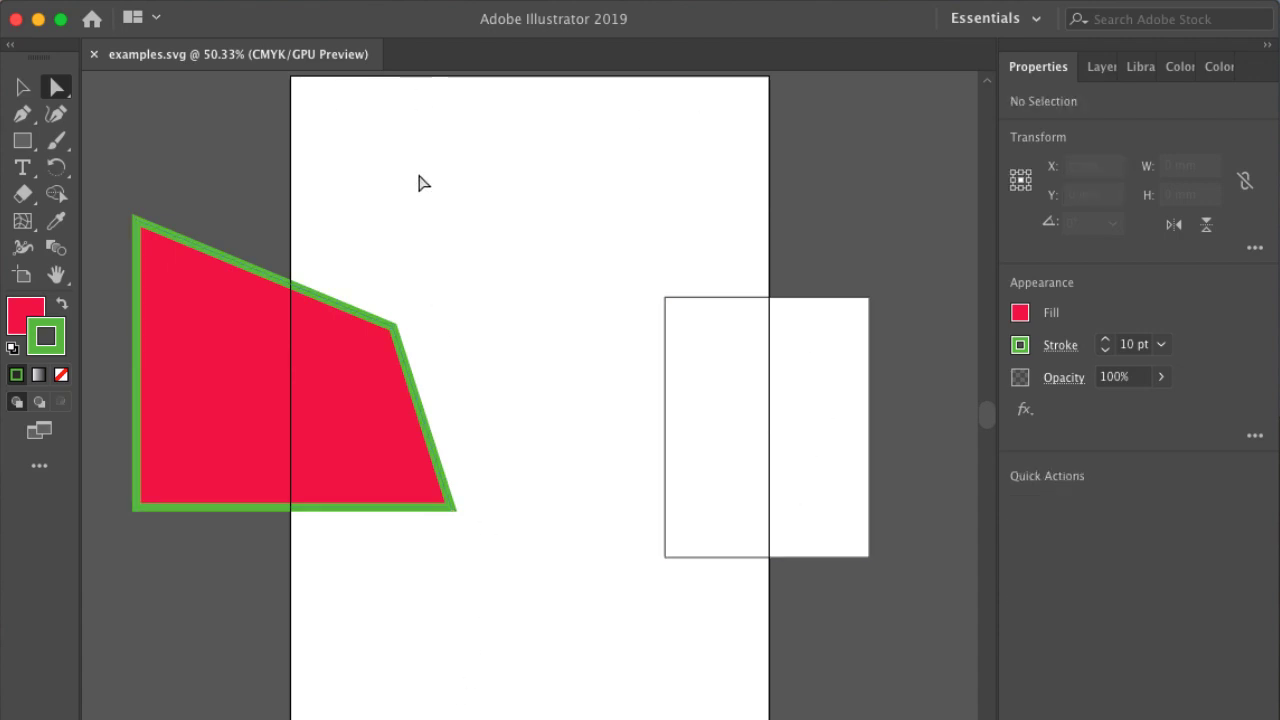
{"action": "left_click", "coordinate": [22, 140]}
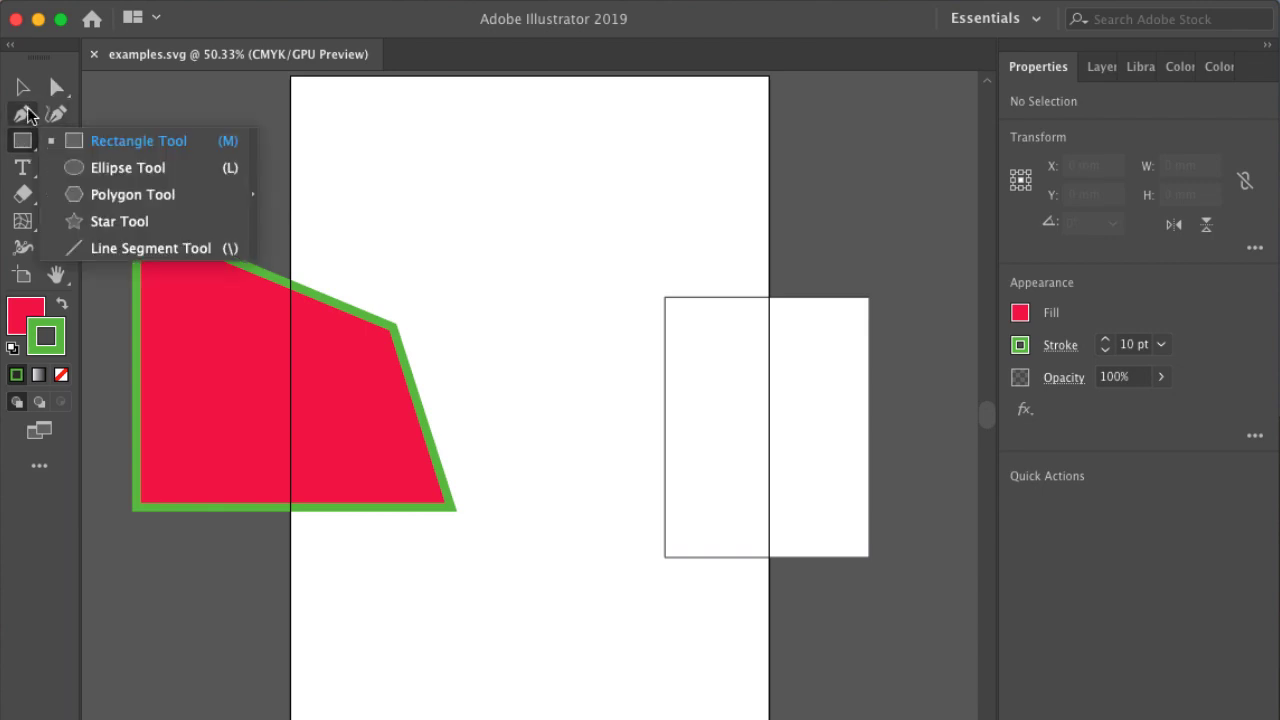
{"action": "left_click", "coordinate": [22, 114]}
{"action": "left_click", "coordinate": [56, 87]}
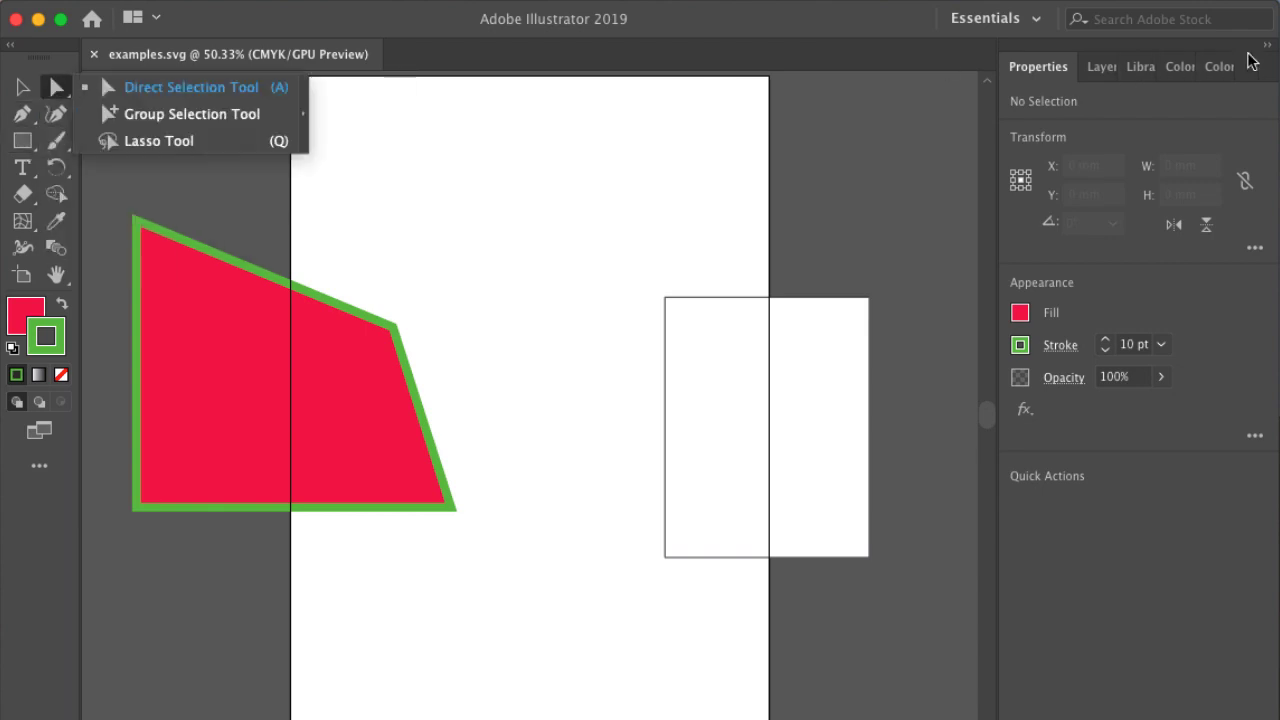
{"action": "left_click", "coordinate": [1036, 22]}
{"action": "left_click", "coordinate": [1030, 62]}
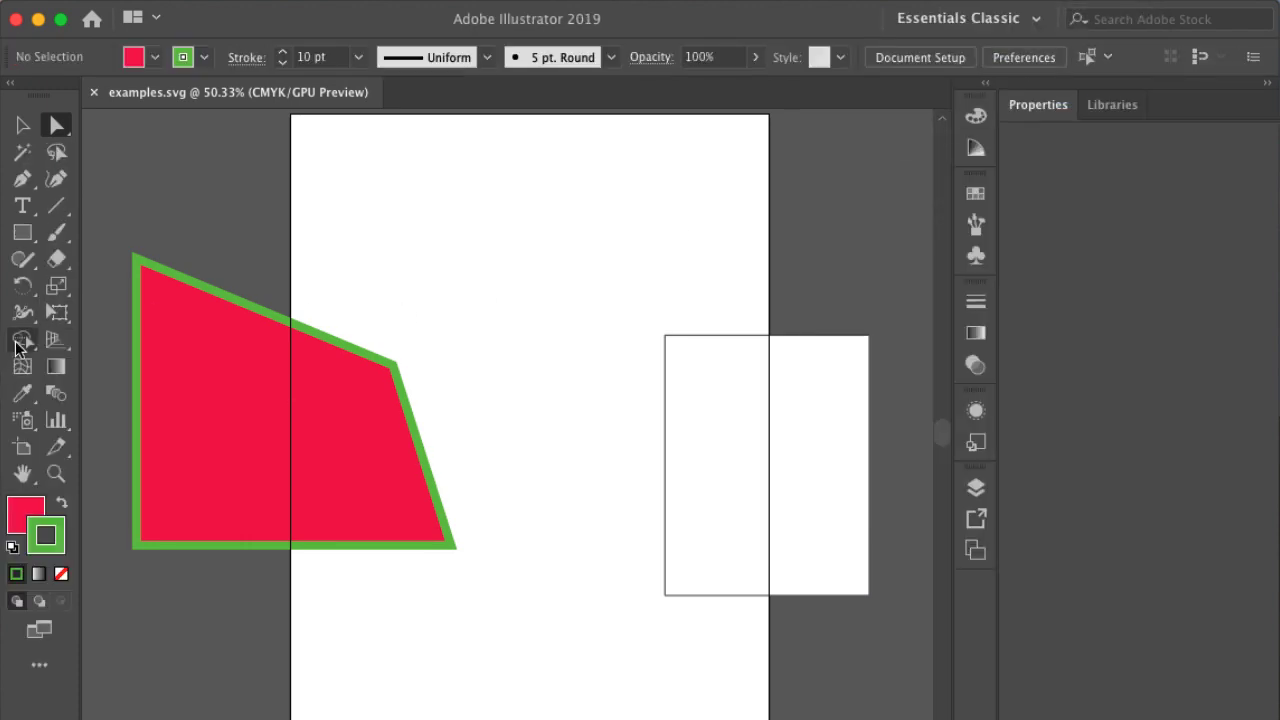
{"action": "left_click_drag", "start_coordinate": [31, 347], "coordinate": [143, 363]}
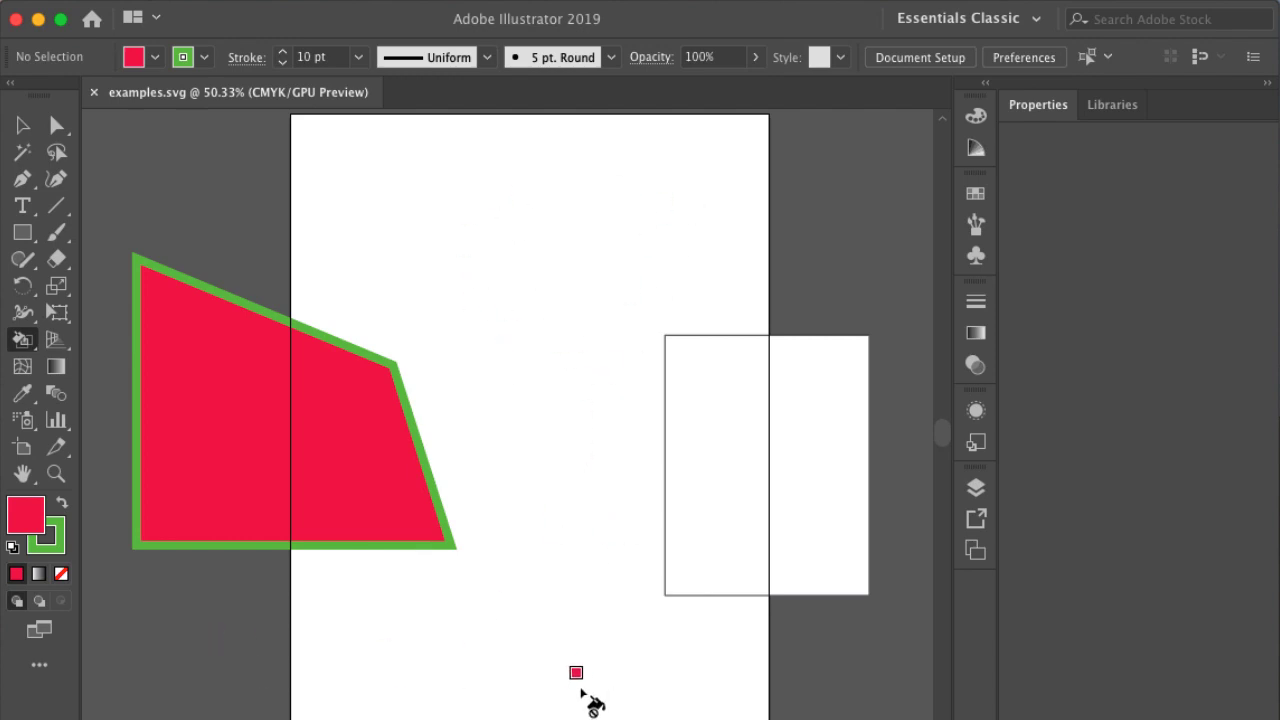
Bring up the examples.svg code again, enlarge its text and widen its window beside the red polygon
{"action": "key", "text": "super+Tab"}
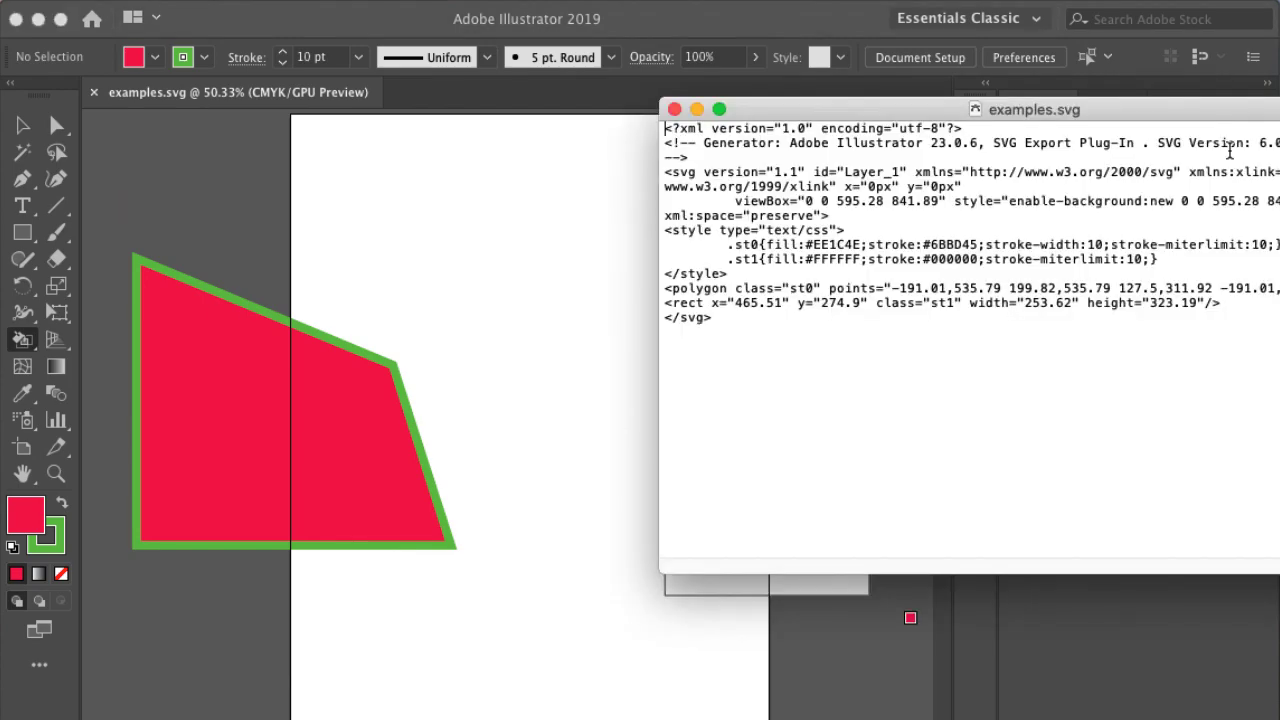
{"action": "left_click_drag", "start_coordinate": [1183, 110], "coordinate": [1188, 225]}
{"action": "key", "text": "super+plus"}
{"action": "key", "text": "super+plus"}
{"action": "key", "text": "super+plus"}
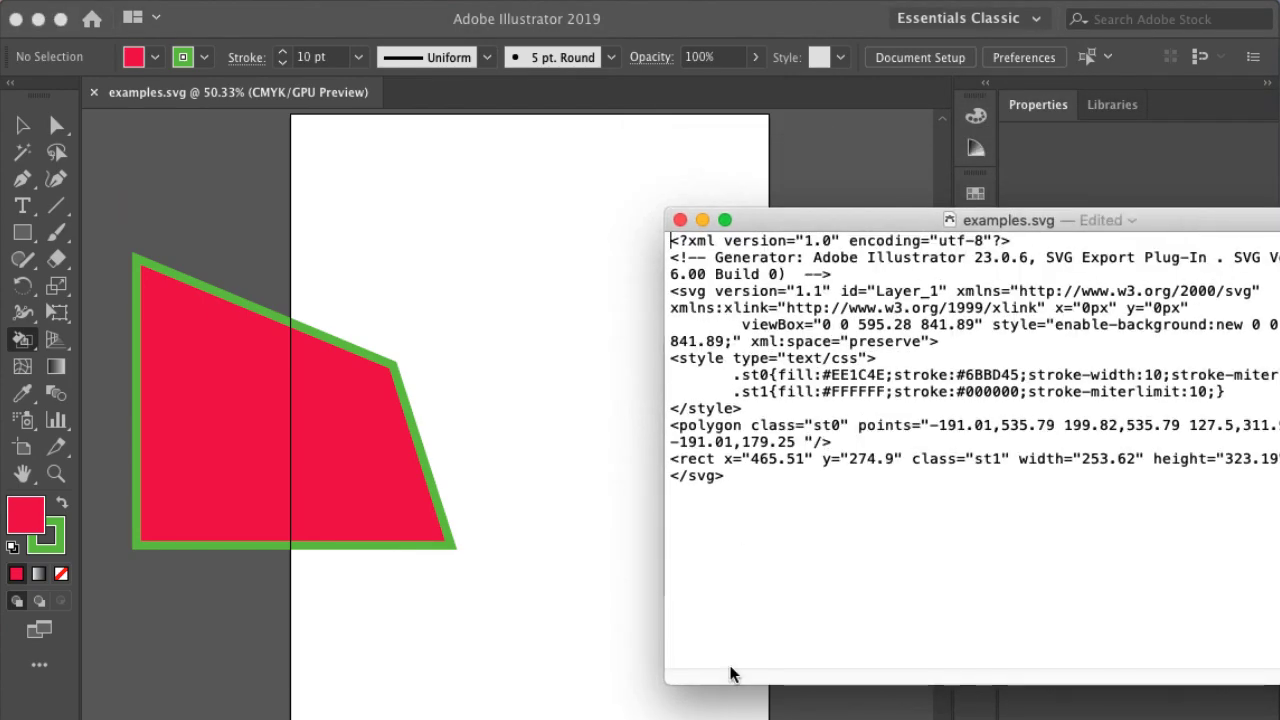
{"action": "left_click_drag", "start_coordinate": [668, 680], "coordinate": [125, 712]}
{"action": "left_click_drag", "start_coordinate": [323, 220], "coordinate": [633, 217]}
Examine the polygon element and the .st0 and .st1 style rules in the code, and return to the artwork
{"action": "left_click_drag", "start_coordinate": [530, 452], "coordinate": [416, 463]}
{"action": "left_click_drag", "start_coordinate": [1192, 404], "coordinate": [497, 374]}
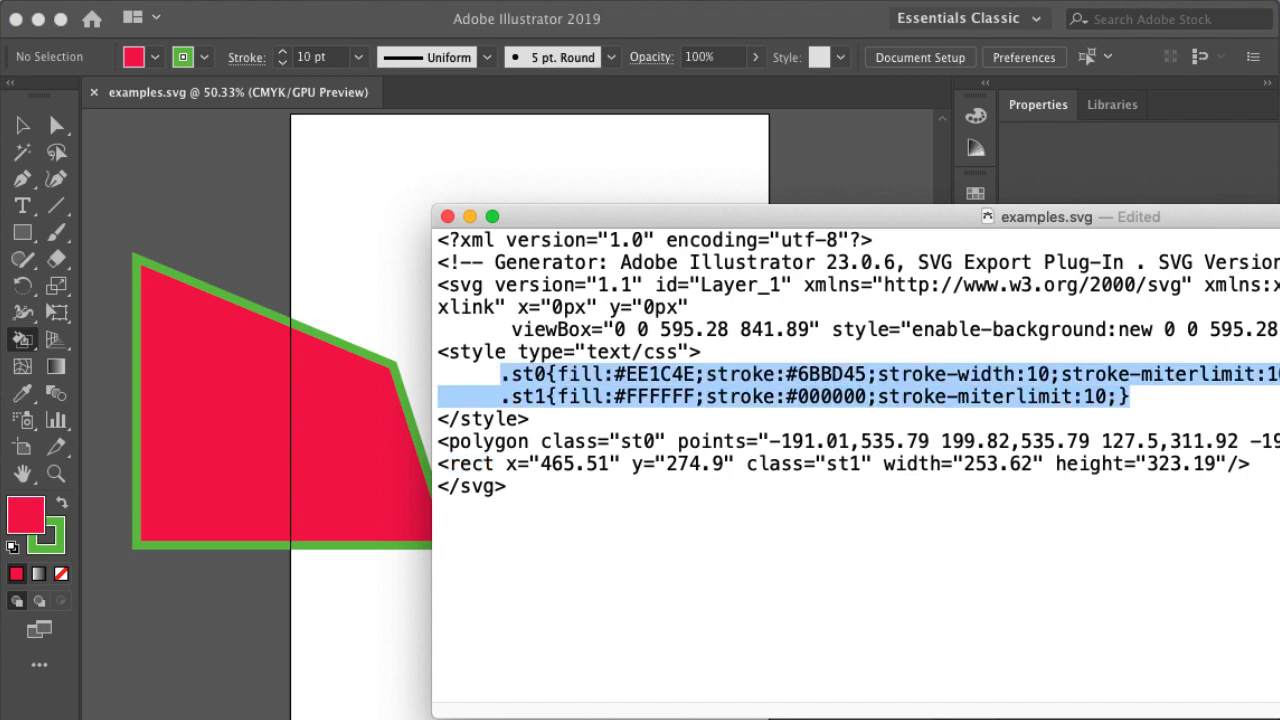
{"action": "left_click", "coordinate": [438, 351]}
{"action": "key", "text": "Return"}
{"action": "key", "text": "Return"}
{"action": "key", "text": "super+Tab"}
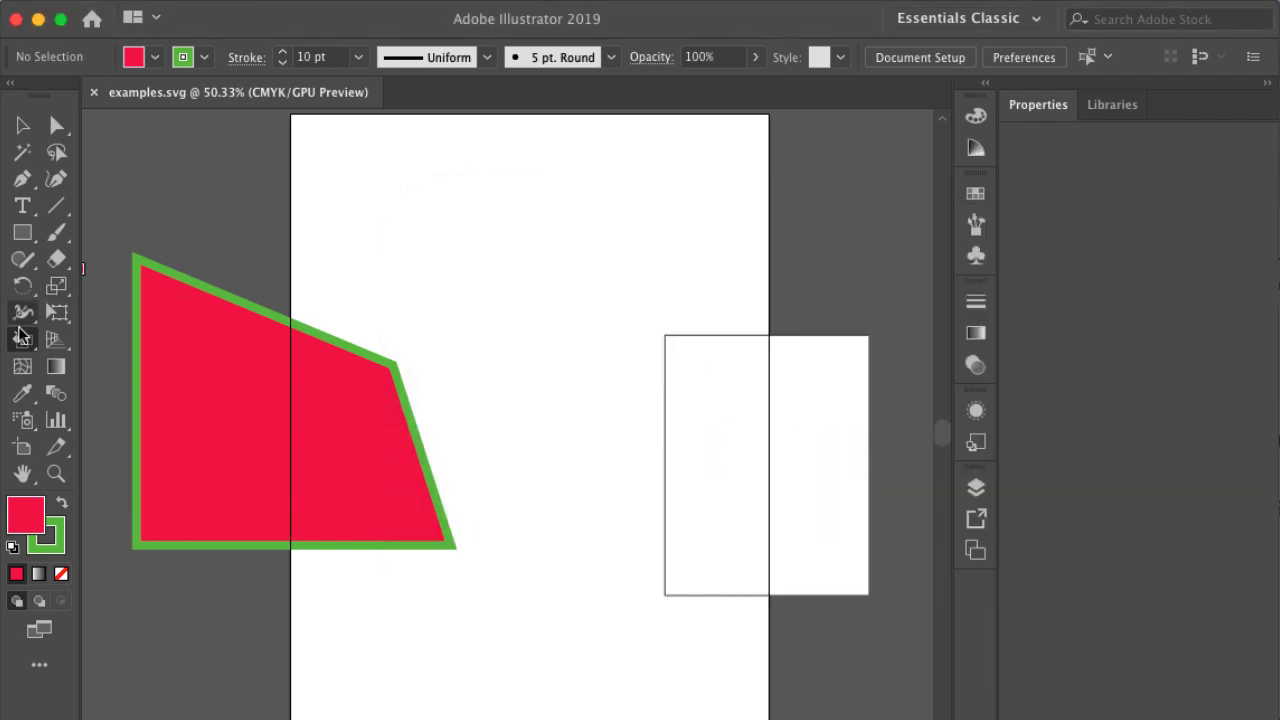
Select the white rectangle and convert it into a Live Paint group with the Live Paint Bucket
{"action": "left_click", "coordinate": [22, 339]}
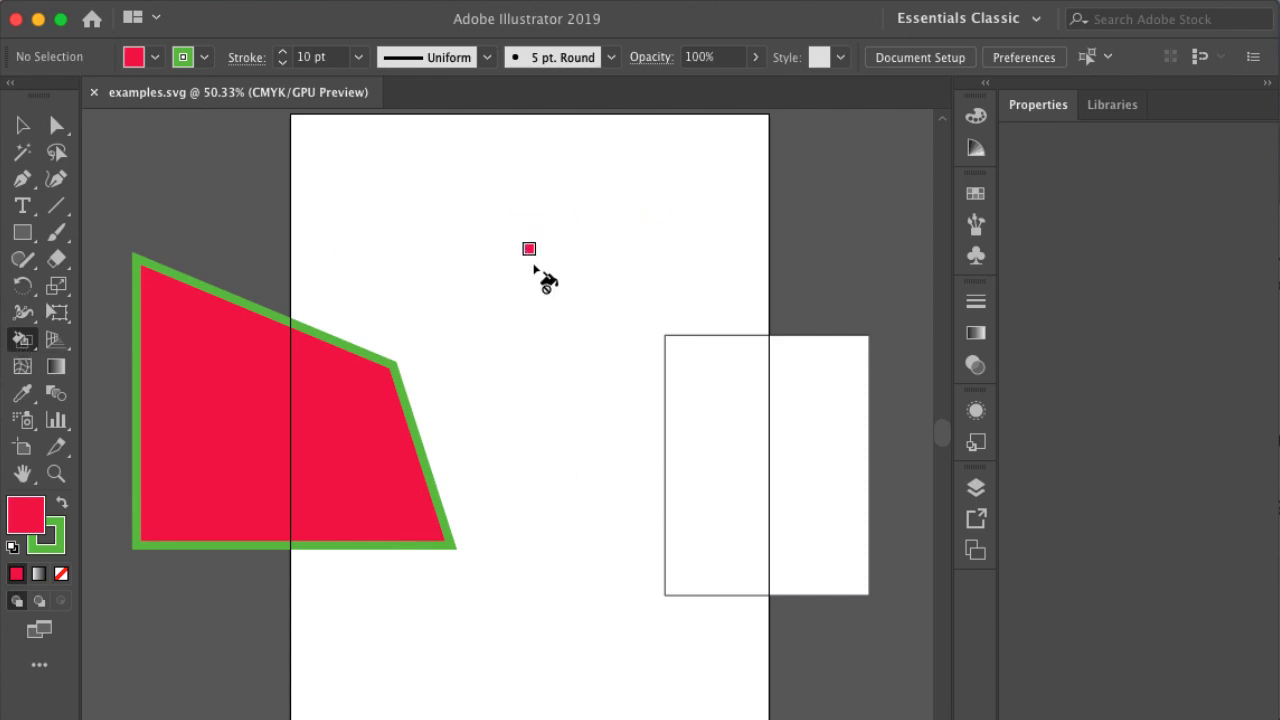
{"action": "key", "text": "v"}
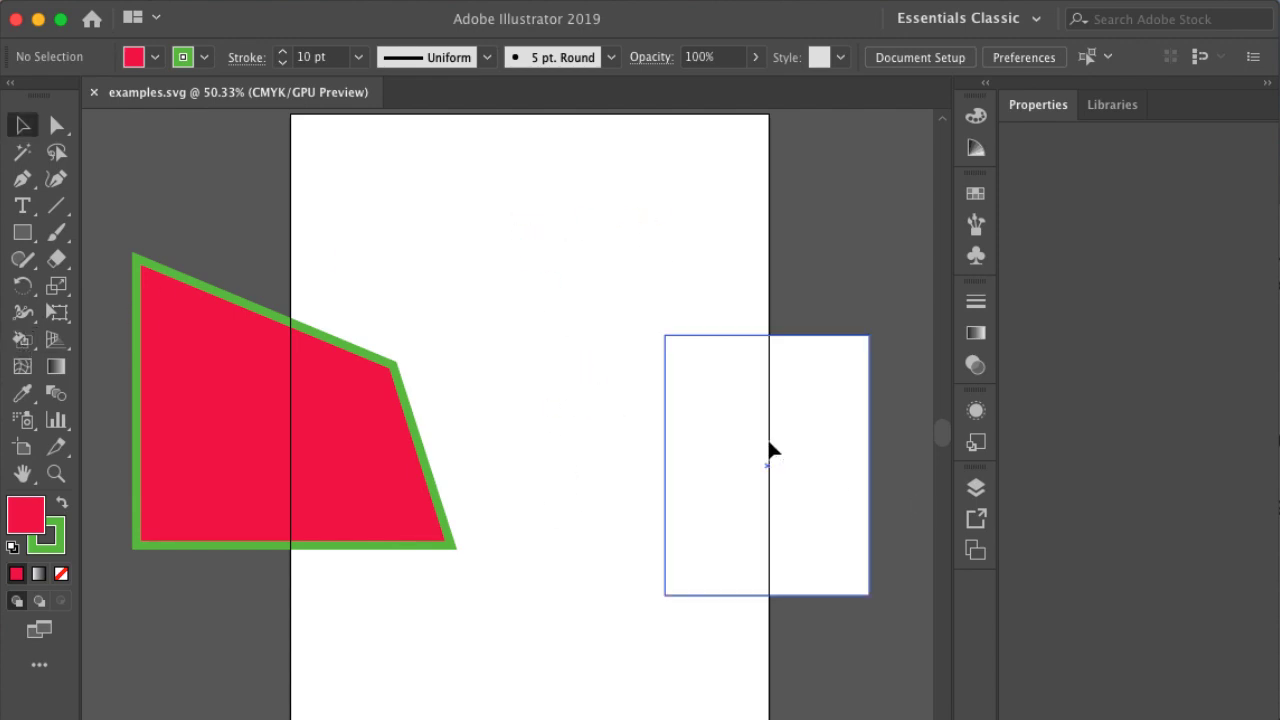
{"action": "left_click", "coordinate": [771, 448]}
{"action": "left_click", "coordinate": [22, 339]}
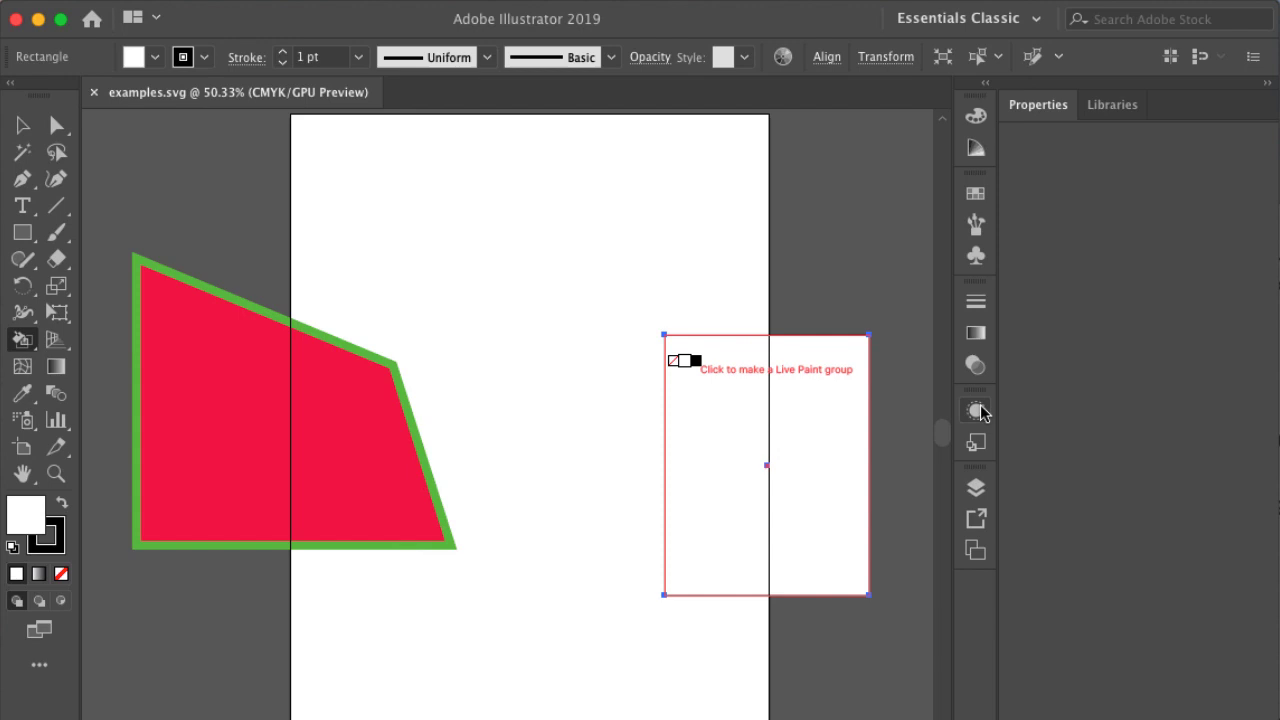
{"action": "left_click", "coordinate": [752, 412]}
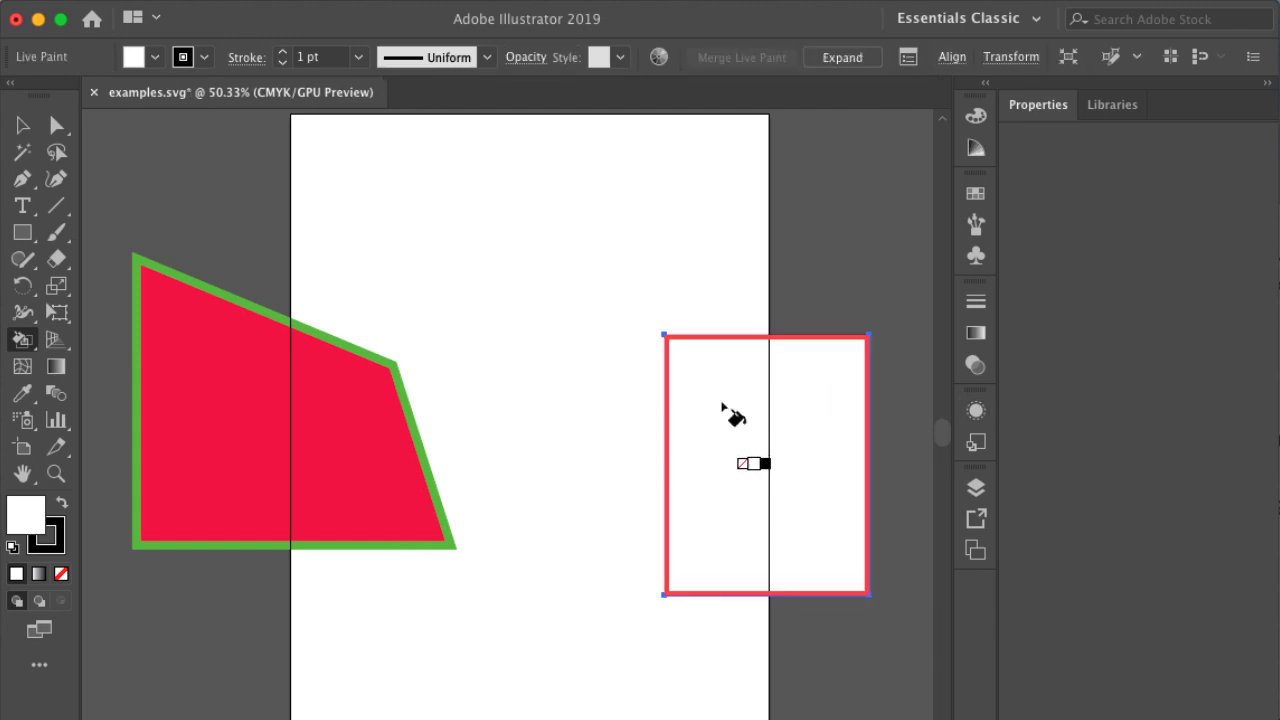
Set the fill colour to red FF0049 and paint the Live Paint rectangle with it
{"action": "double_click", "coordinate": [25, 515]}
{"action": "left_click_drag", "start_coordinate": [231, 389], "coordinate": [259, 338]}
{"action": "left_click", "coordinate": [509, 346]}
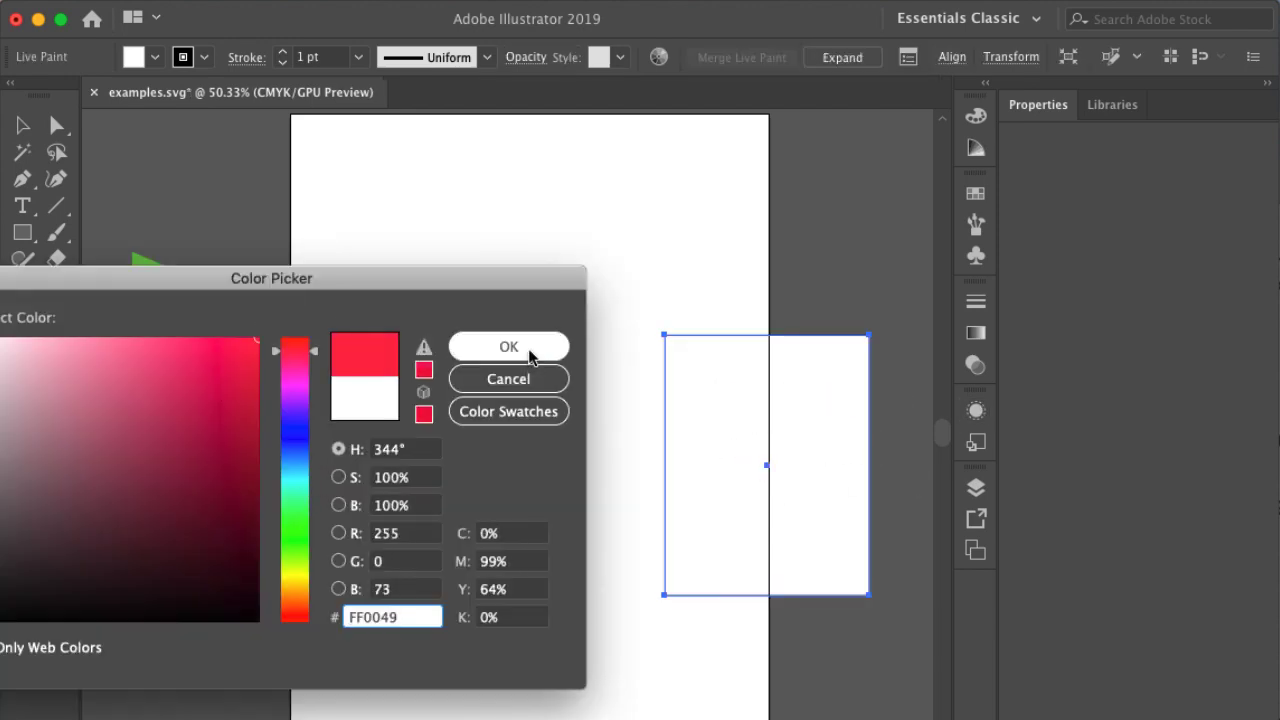
{"action": "left_click", "coordinate": [840, 405]}
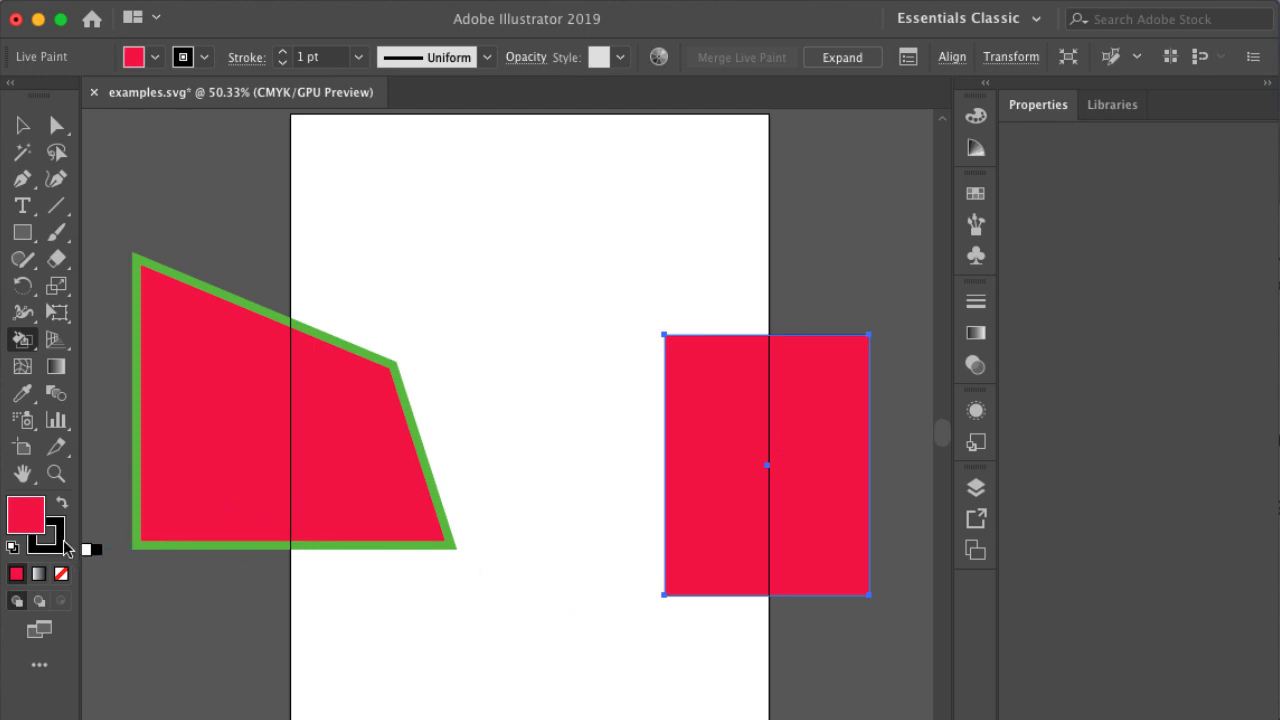
Pick a teal fill, paint the Live Paint rectangle with it, deselect it and hide the colour controls
{"action": "double_click", "coordinate": [25, 515]}
{"action": "left_click", "coordinate": [296, 484]}
{"action": "left_click", "coordinate": [232, 371]}
{"action": "left_click", "coordinate": [509, 346]}
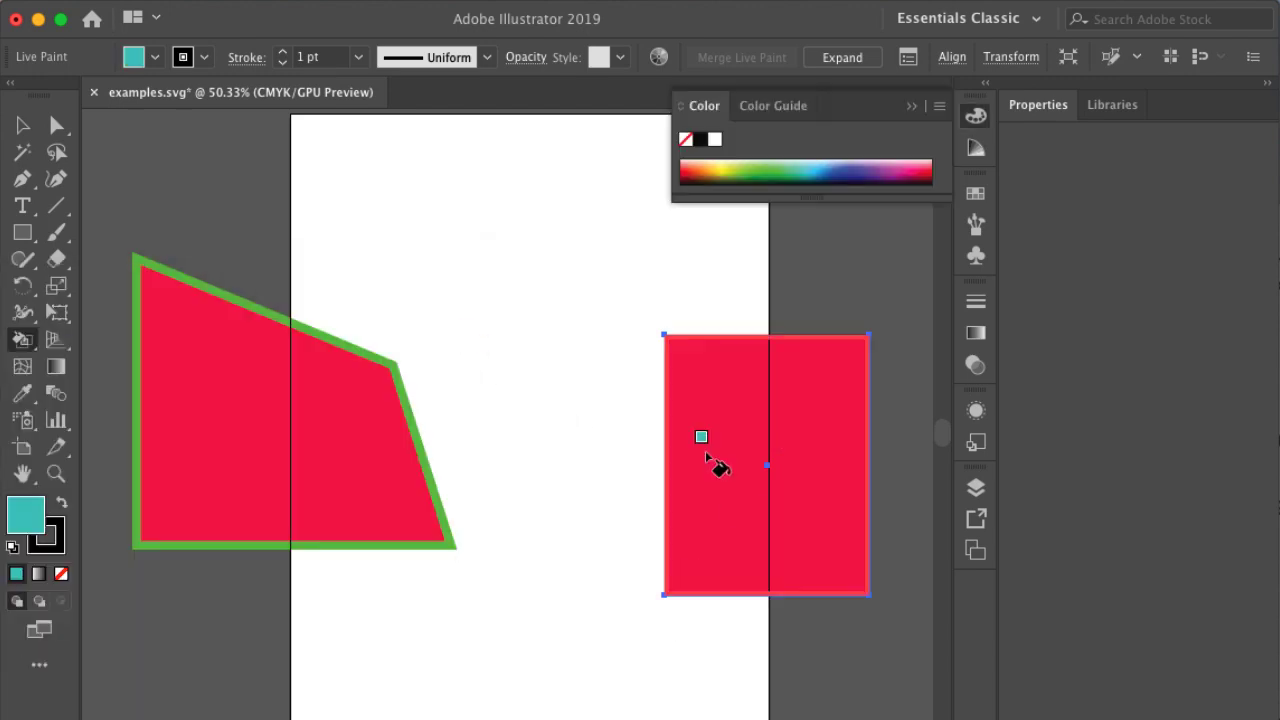
{"action": "left_click", "coordinate": [722, 455]}
{"action": "key", "text": "v"}
{"action": "left_click", "coordinate": [388, 216]}
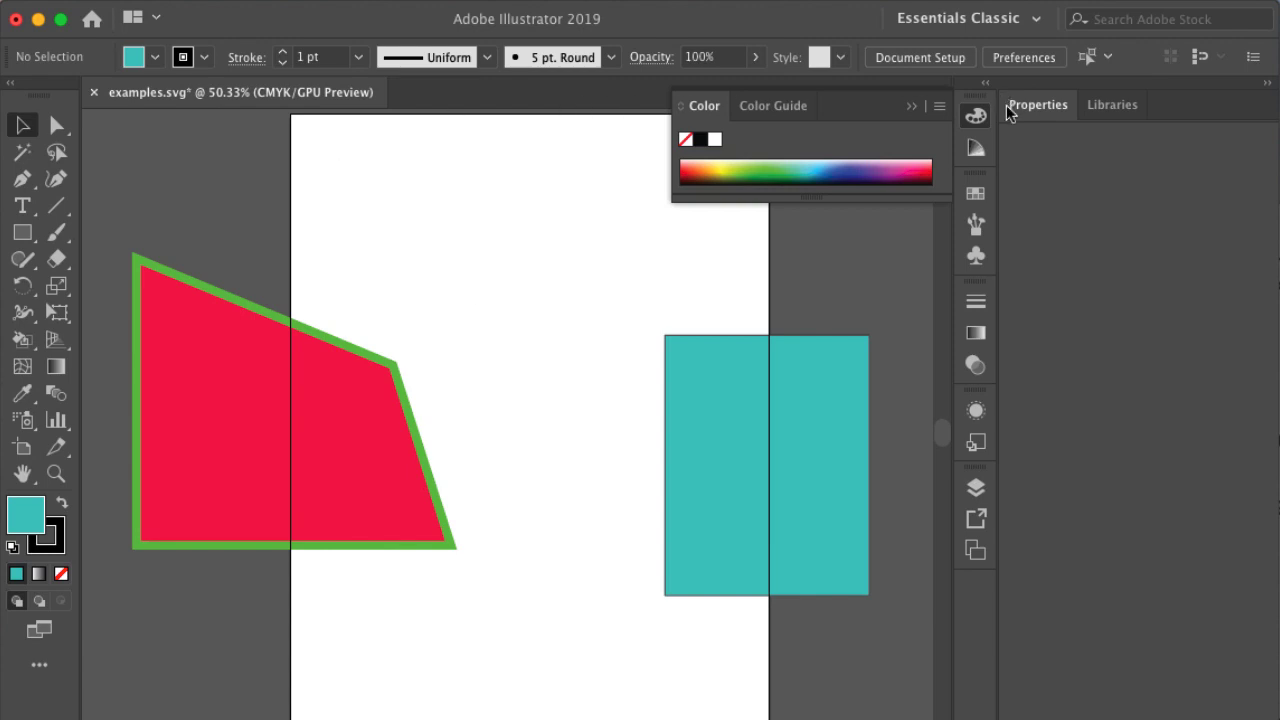
{"action": "left_click", "coordinate": [976, 116]}
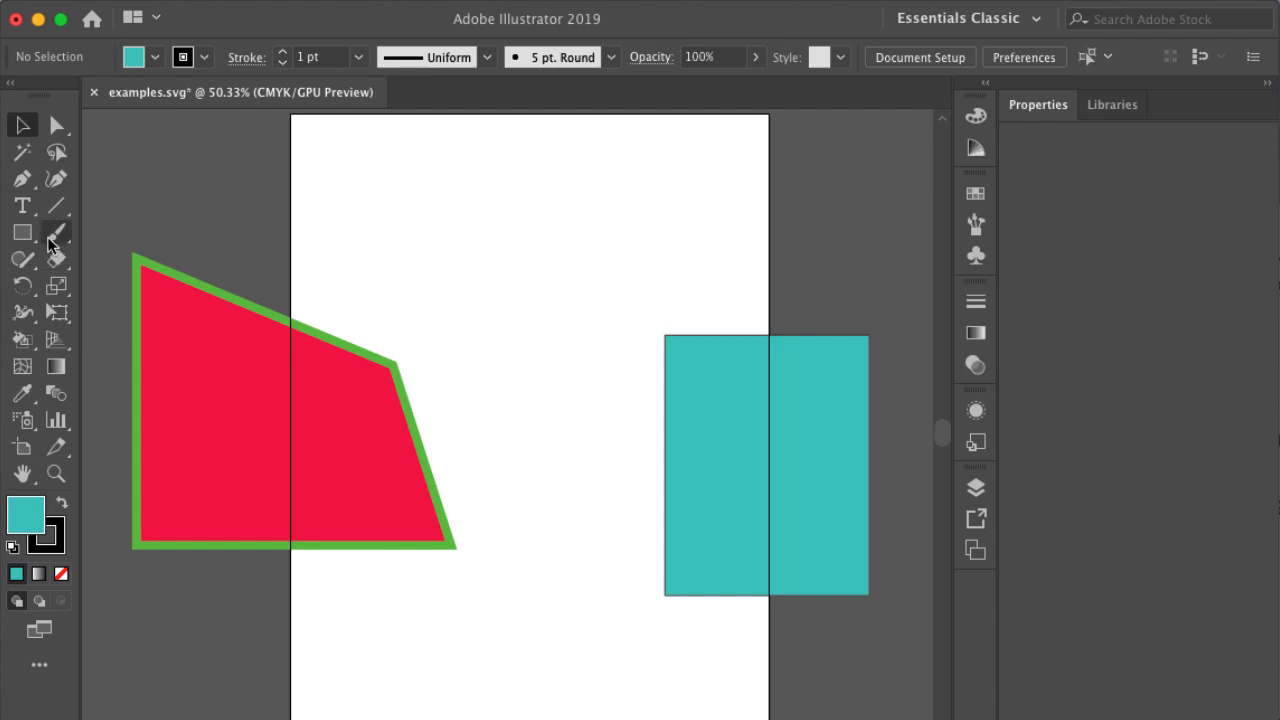
Draw a teal rectangle covering the artboard and stretch its left side to the artboard edge
{"action": "left_click", "coordinate": [22, 232]}
{"action": "left_click_drag", "start_coordinate": [292, 114], "coordinate": [768, 719]}
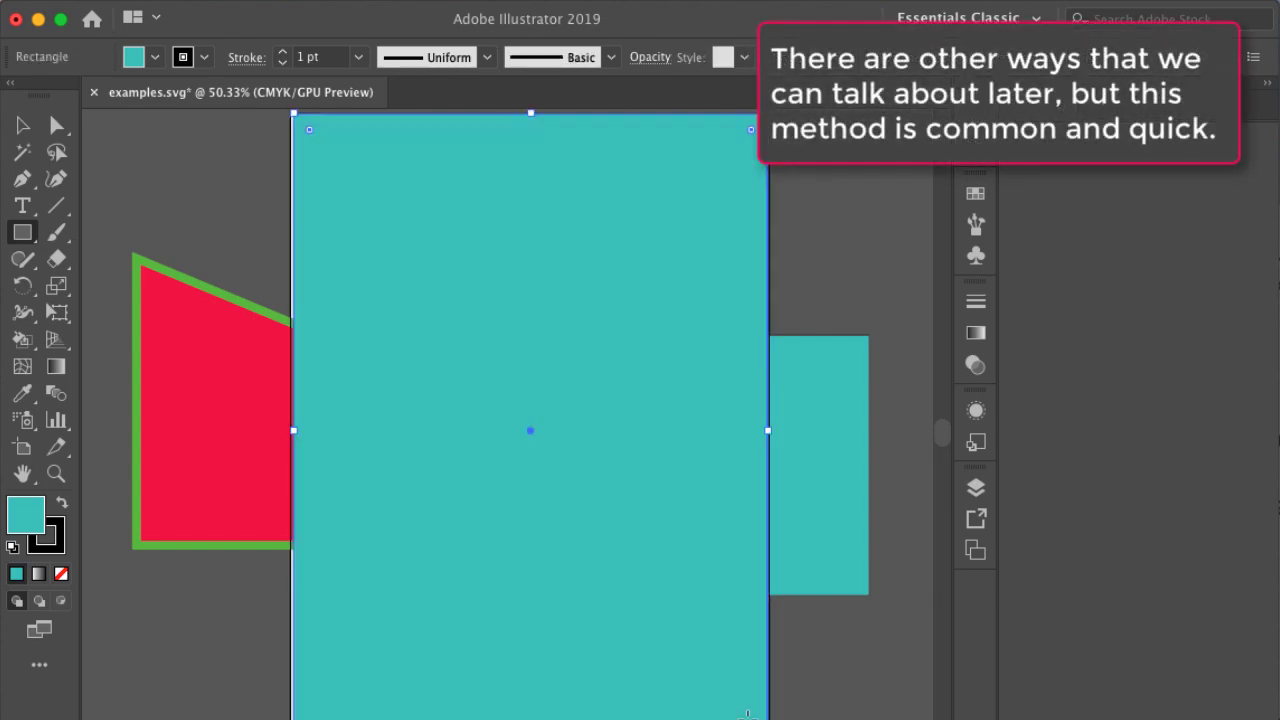
{"action": "left_click", "coordinate": [20, 124]}
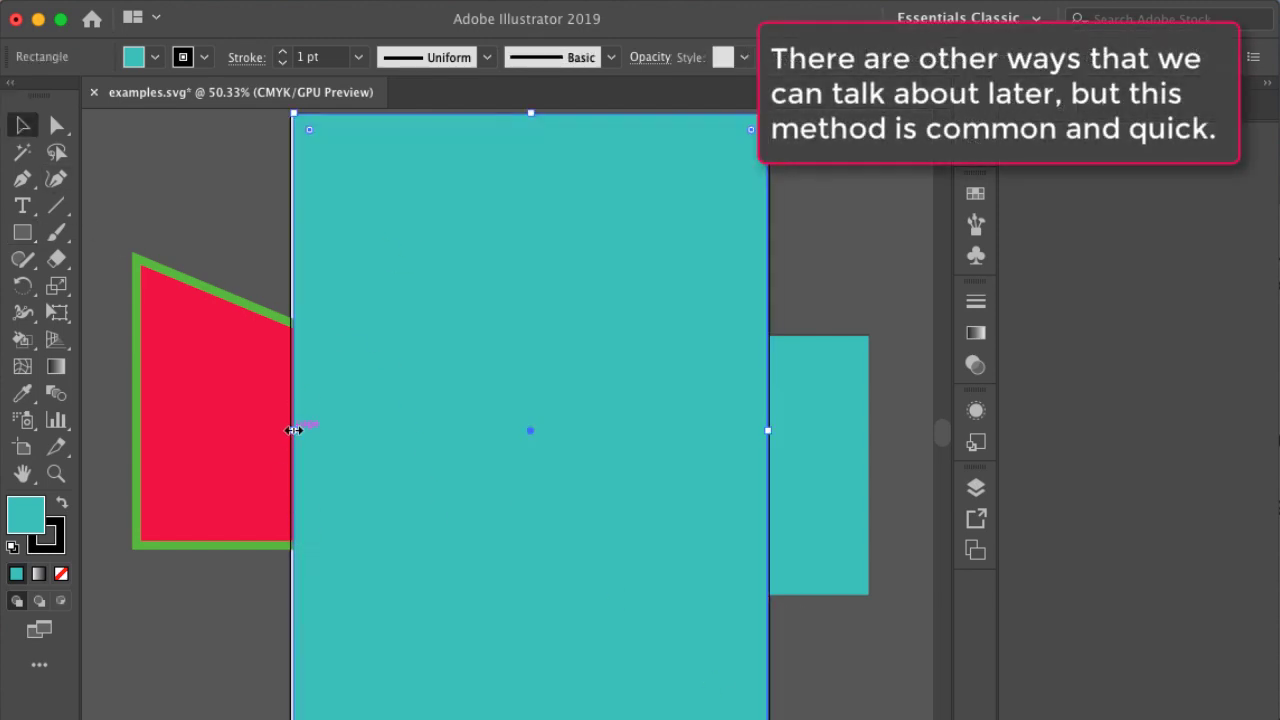
{"action": "left_click_drag", "start_coordinate": [294, 430], "coordinate": [291, 432]}
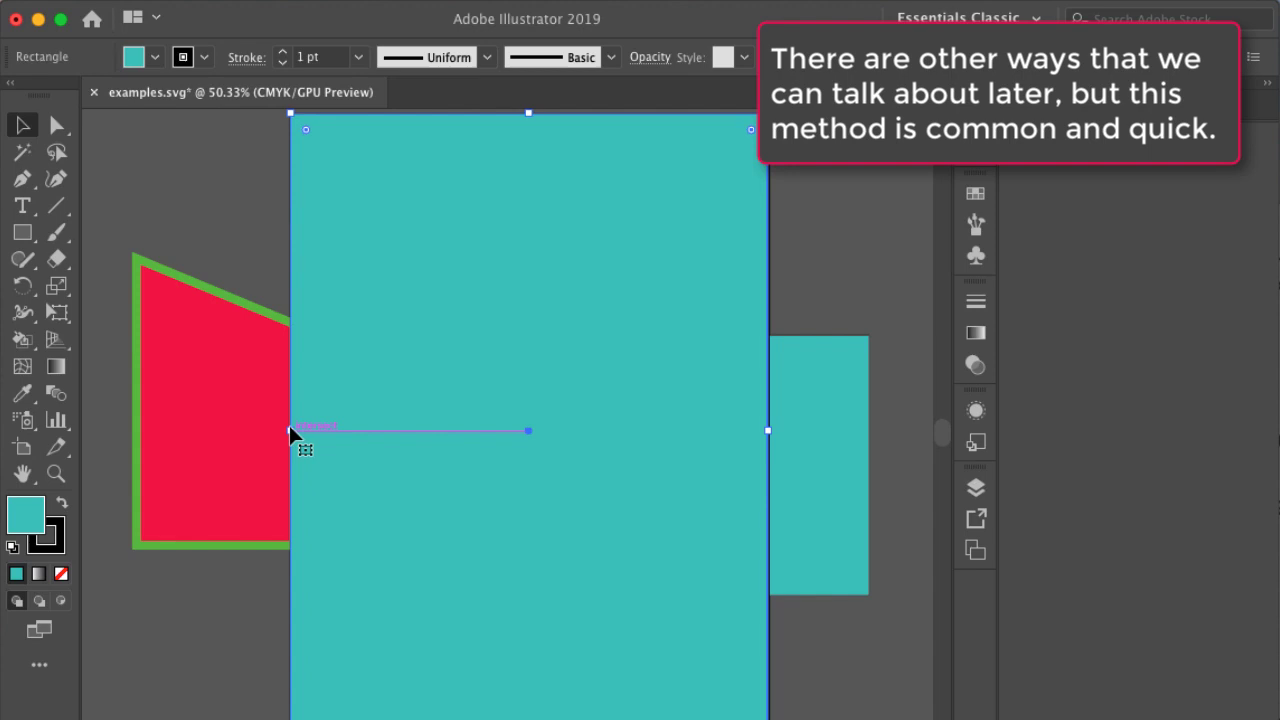
Send the artboard-sized teal rectangle to the back and review its arrangement options
{"action": "right_click", "coordinate": [454, 247]}
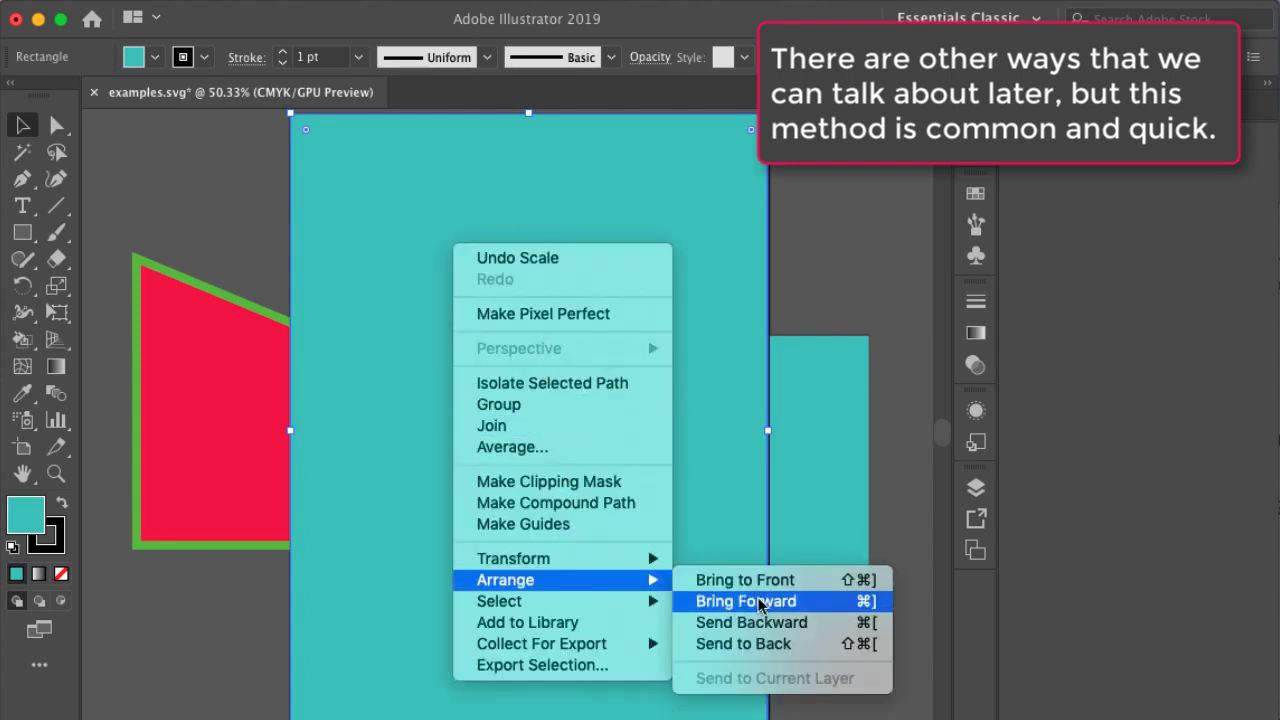
{"action": "left_click", "coordinate": [775, 645]}
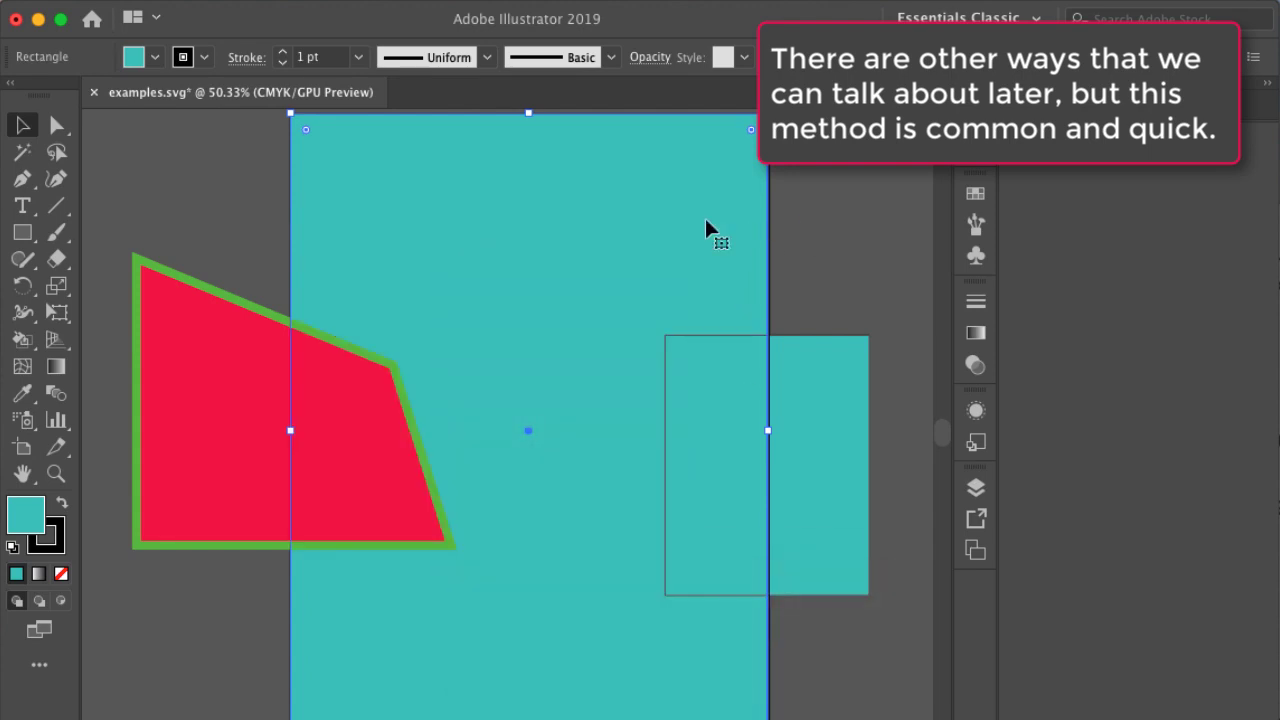
{"action": "right_click", "coordinate": [617, 236]}
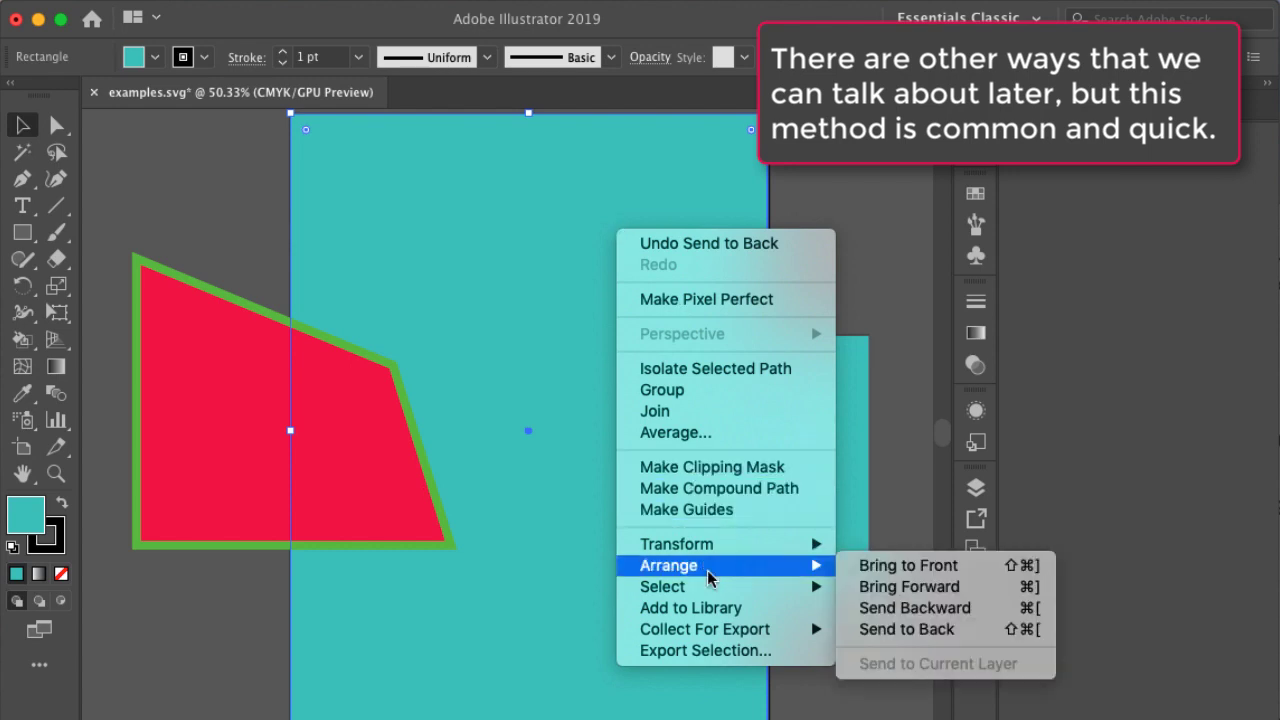
{"action": "left_click", "coordinate": [567, 232]}
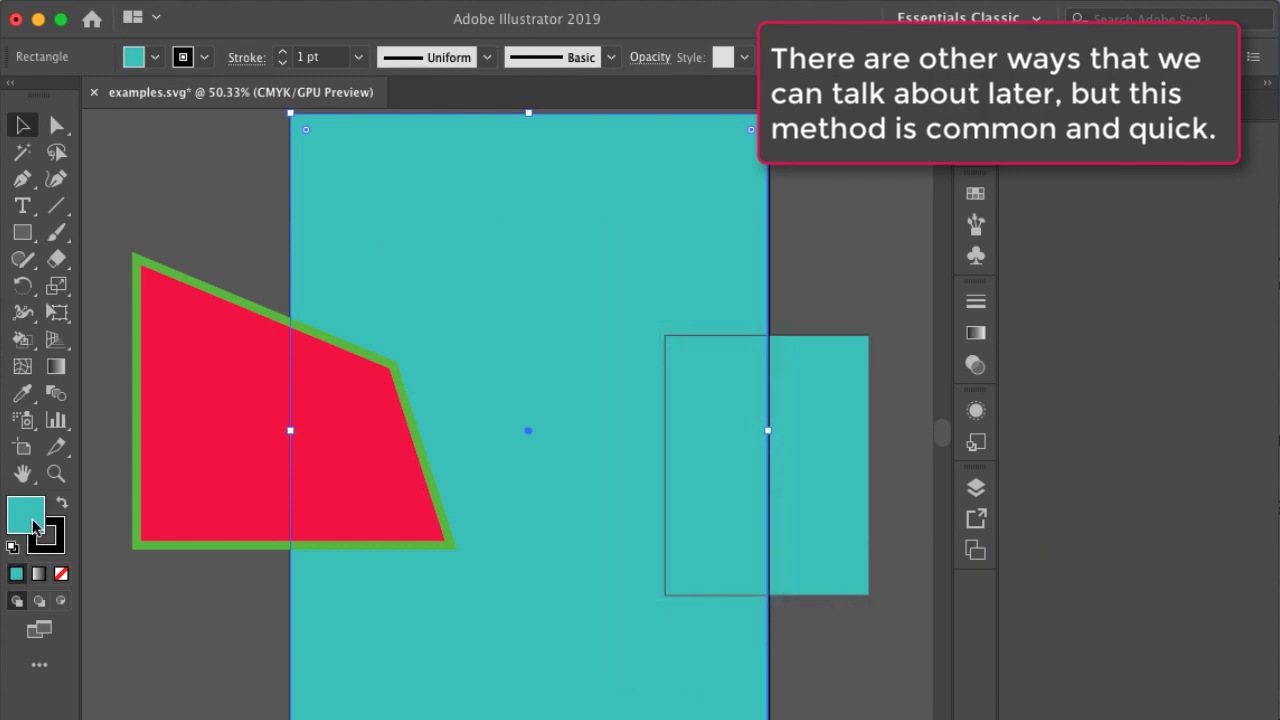
Change the background rectangle's fill to blue 3300CC and deselect it
{"action": "double_click", "coordinate": [32, 520]}
{"action": "left_click", "coordinate": [291, 425]}
{"action": "left_click", "coordinate": [425, 350]}
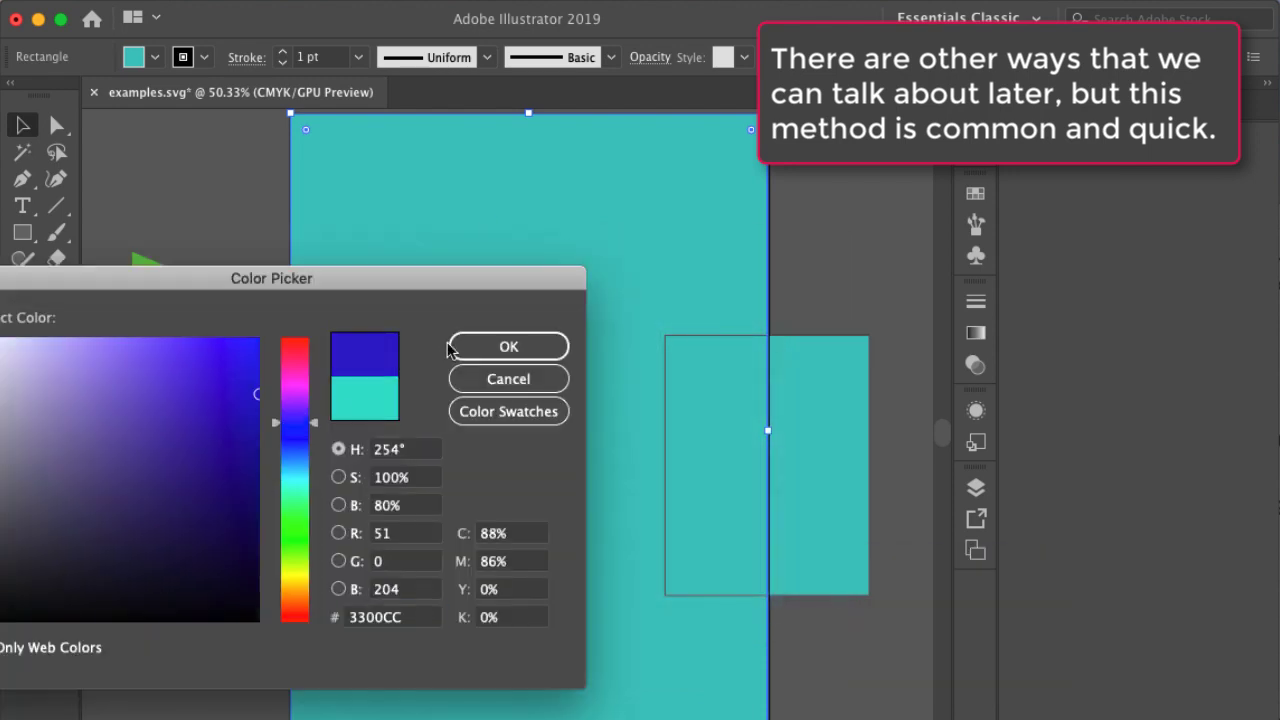
{"action": "left_click", "coordinate": [510, 349]}
{"action": "left_click", "coordinate": [248, 195]}
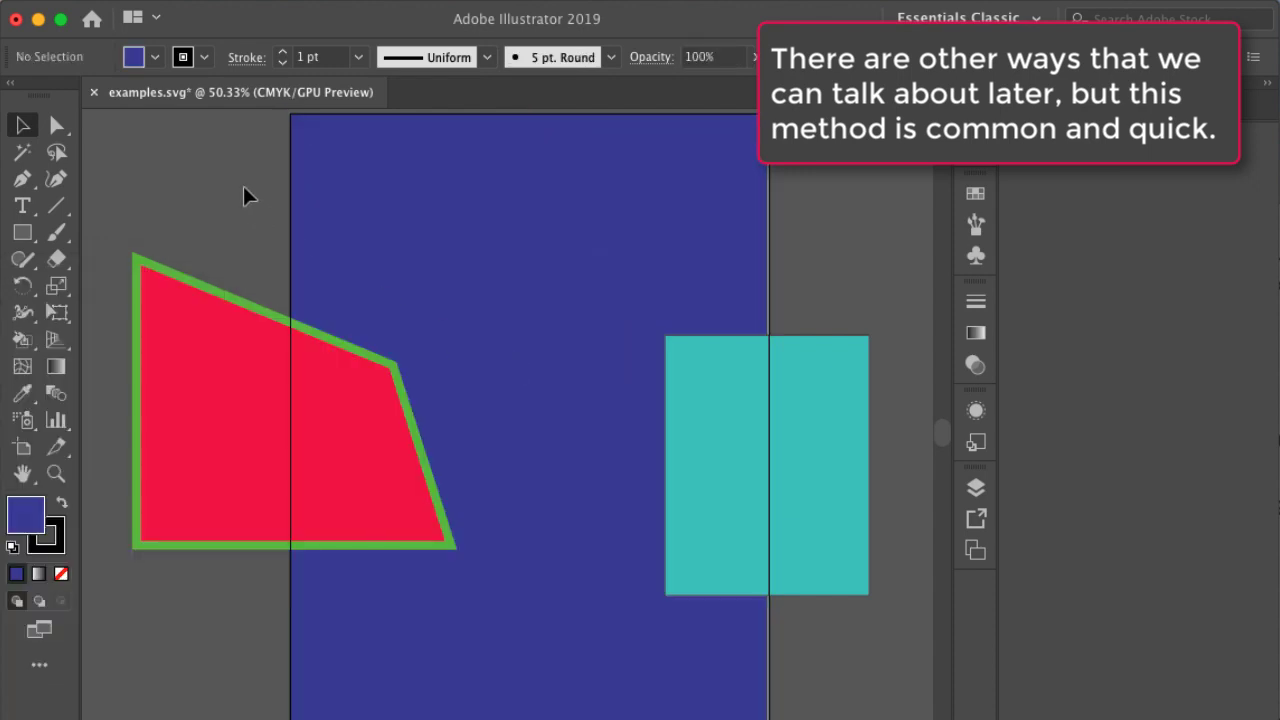
Delete the blue background rectangle and draw a new blue rectangle covering the artboard
{"action": "left_click", "coordinate": [388, 178]}
{"action": "key", "text": "Delete"}
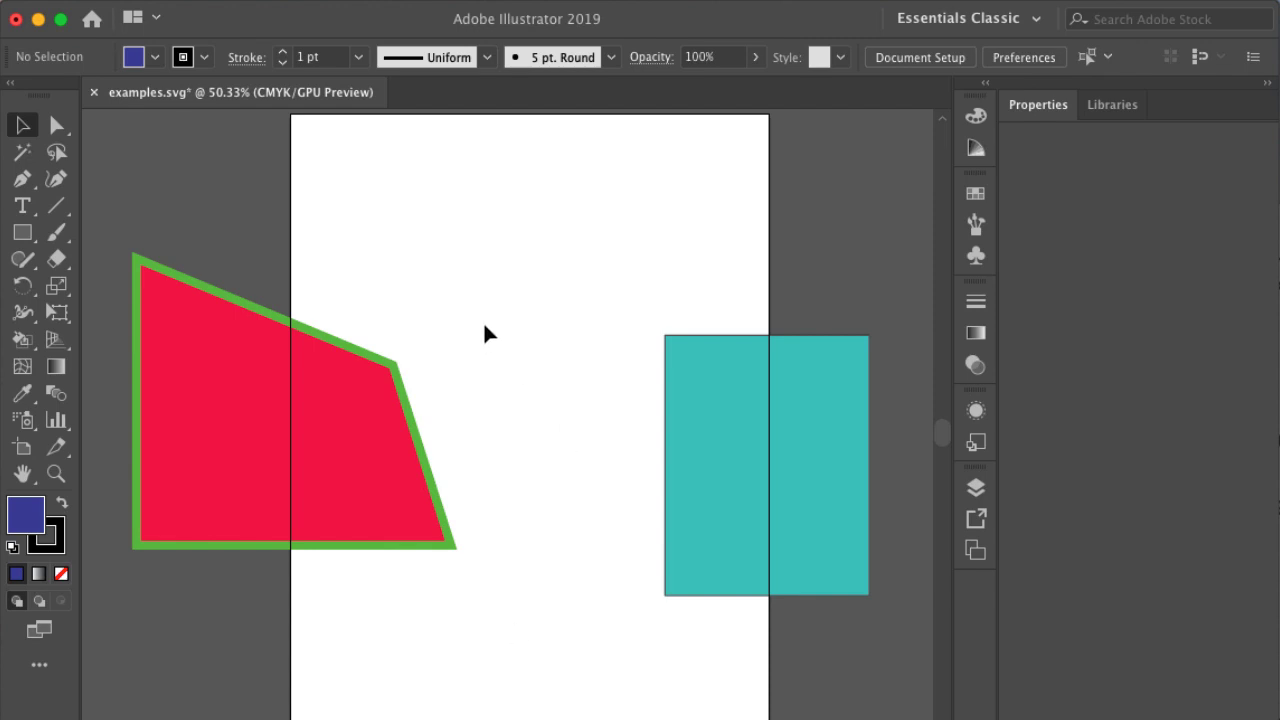
{"action": "left_click", "coordinate": [22, 232]}
{"action": "left_click_drag", "start_coordinate": [292, 115], "coordinate": [769, 718]}
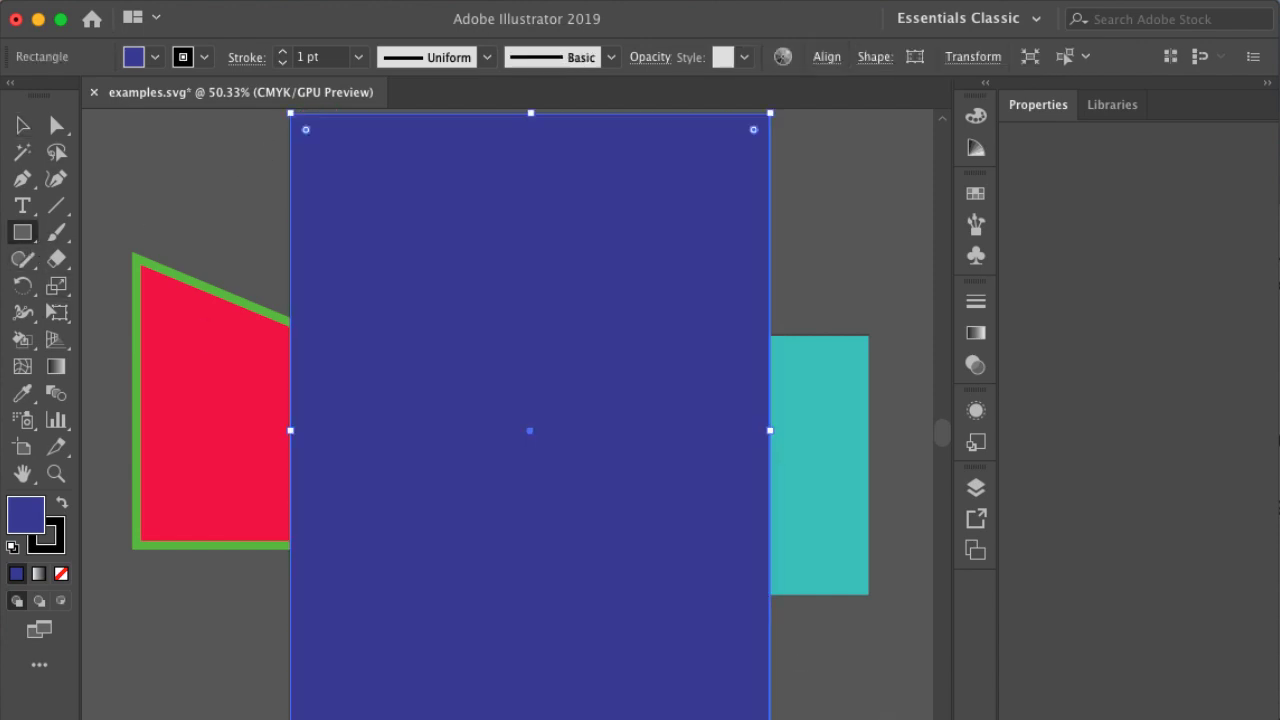
Send the new blue artboard-sized rectangle behind the red and teal shapes and deselect it
{"action": "left_click", "coordinate": [16, 129]}
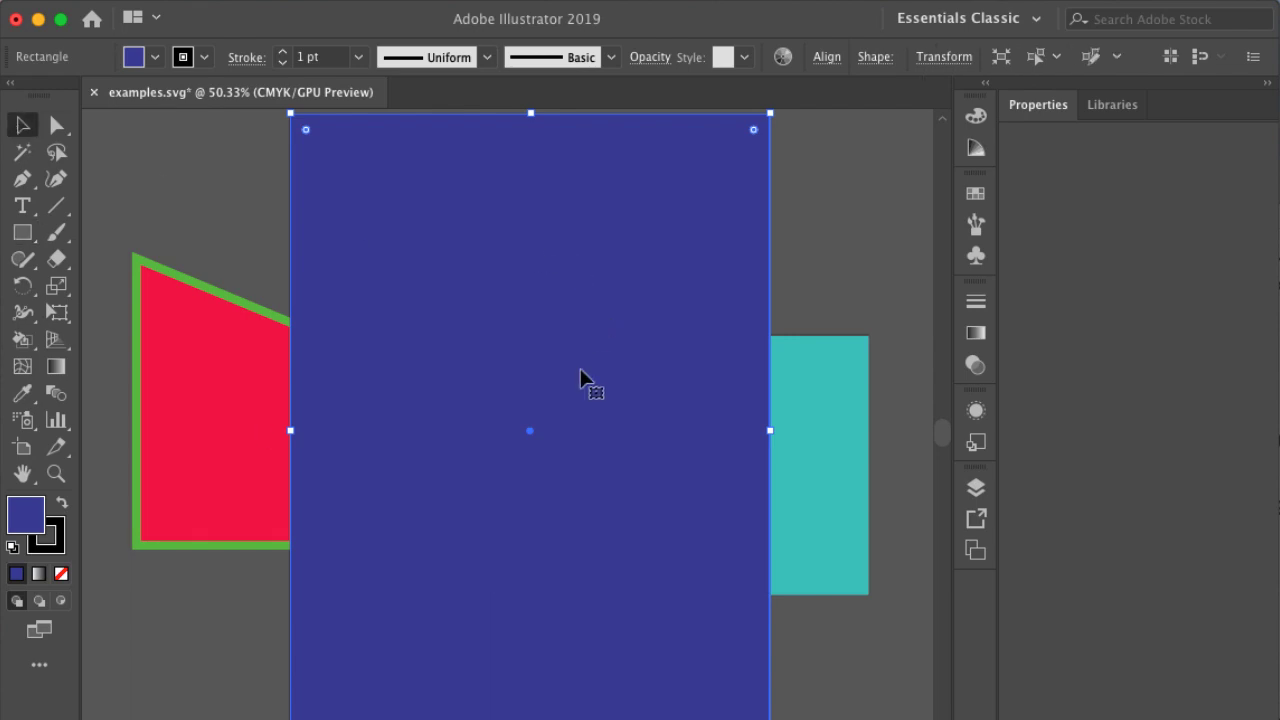
{"action": "right_click", "coordinate": [580, 293]}
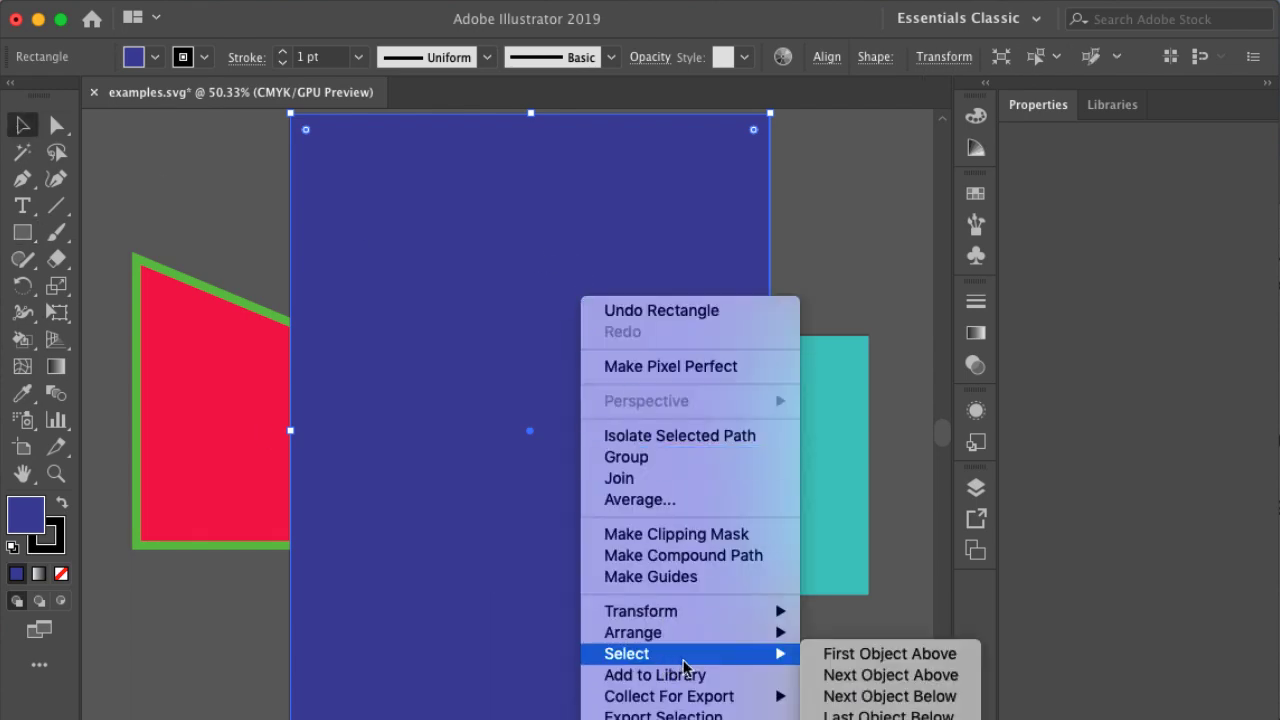
{"action": "mouse_move", "coordinate": [697, 631]}
{"action": "left_click", "coordinate": [860, 696]}
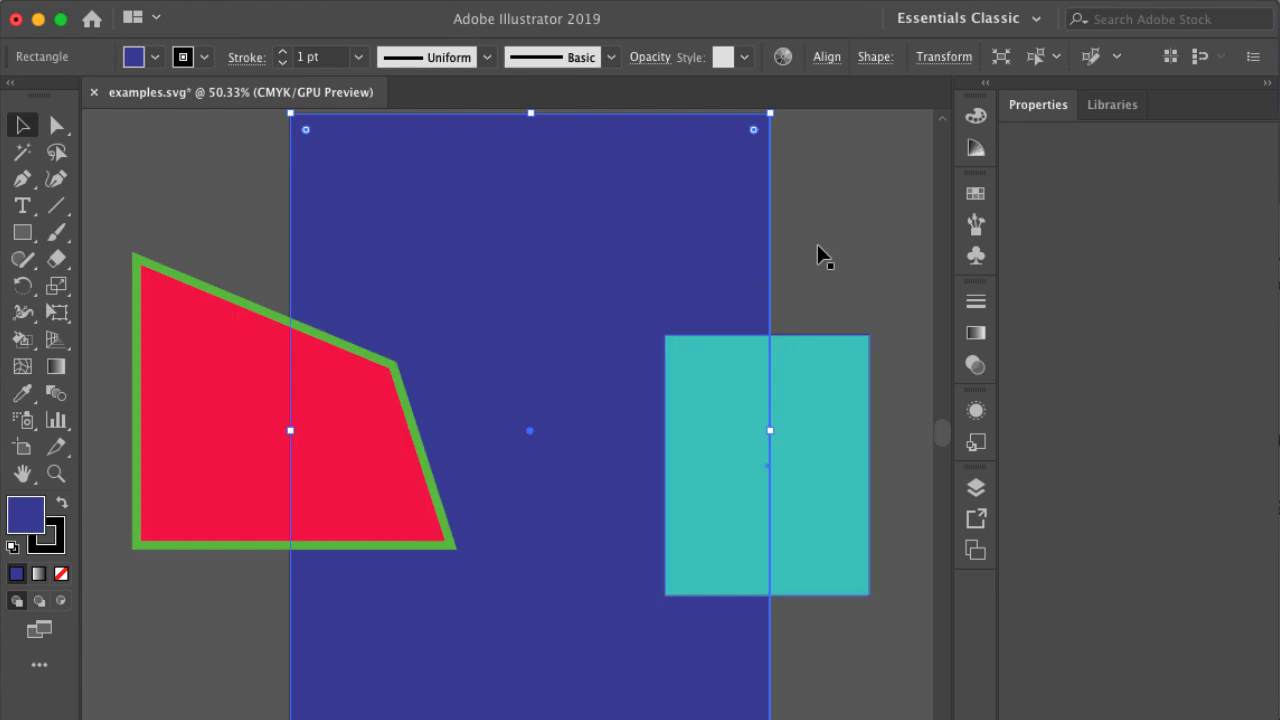
{"action": "left_click", "coordinate": [818, 255]}
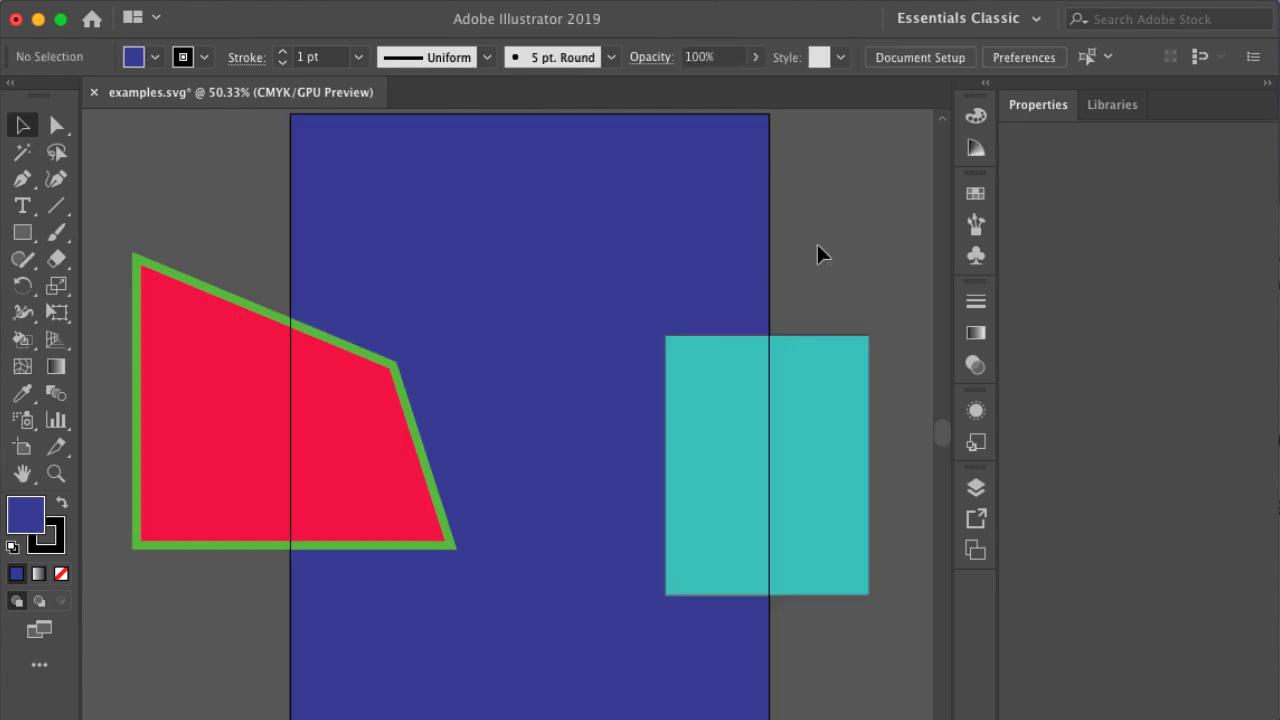
Delete the blue background rectangle and change the workspace to Essentials
{"action": "left_click", "coordinate": [346, 270]}
{"action": "key", "text": "Delete"}
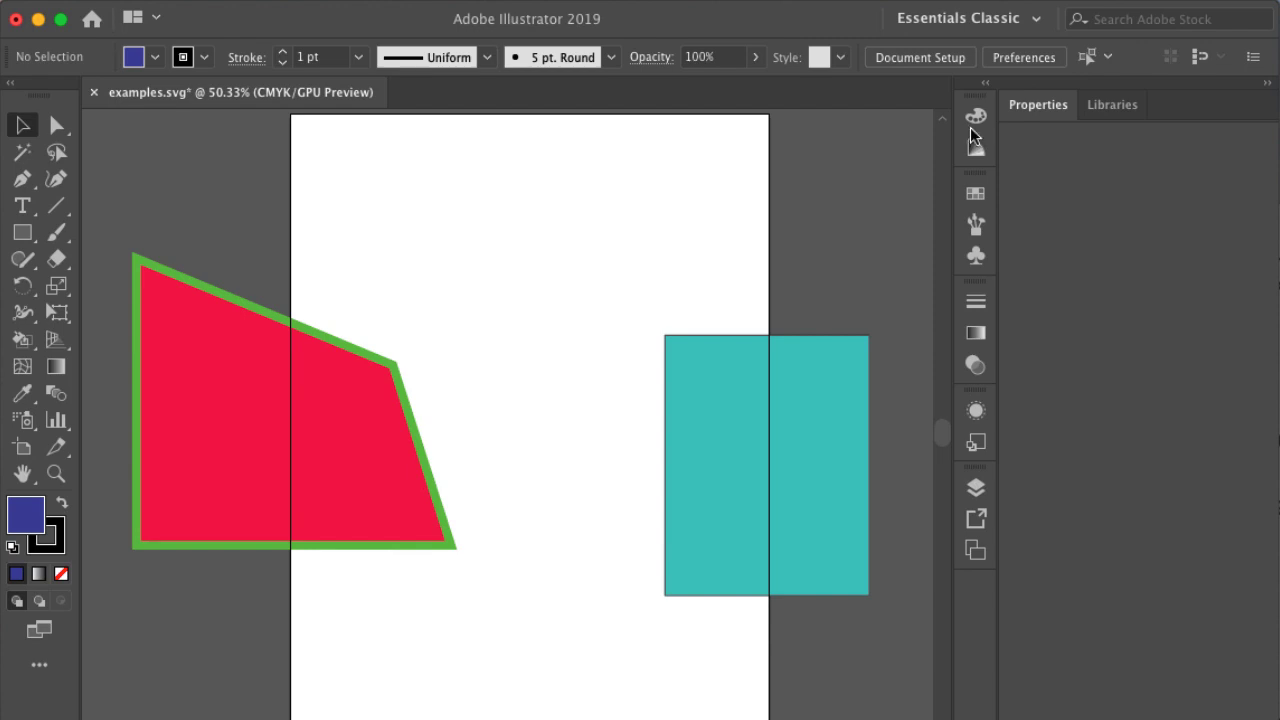
{"action": "left_click", "coordinate": [1000, 18]}
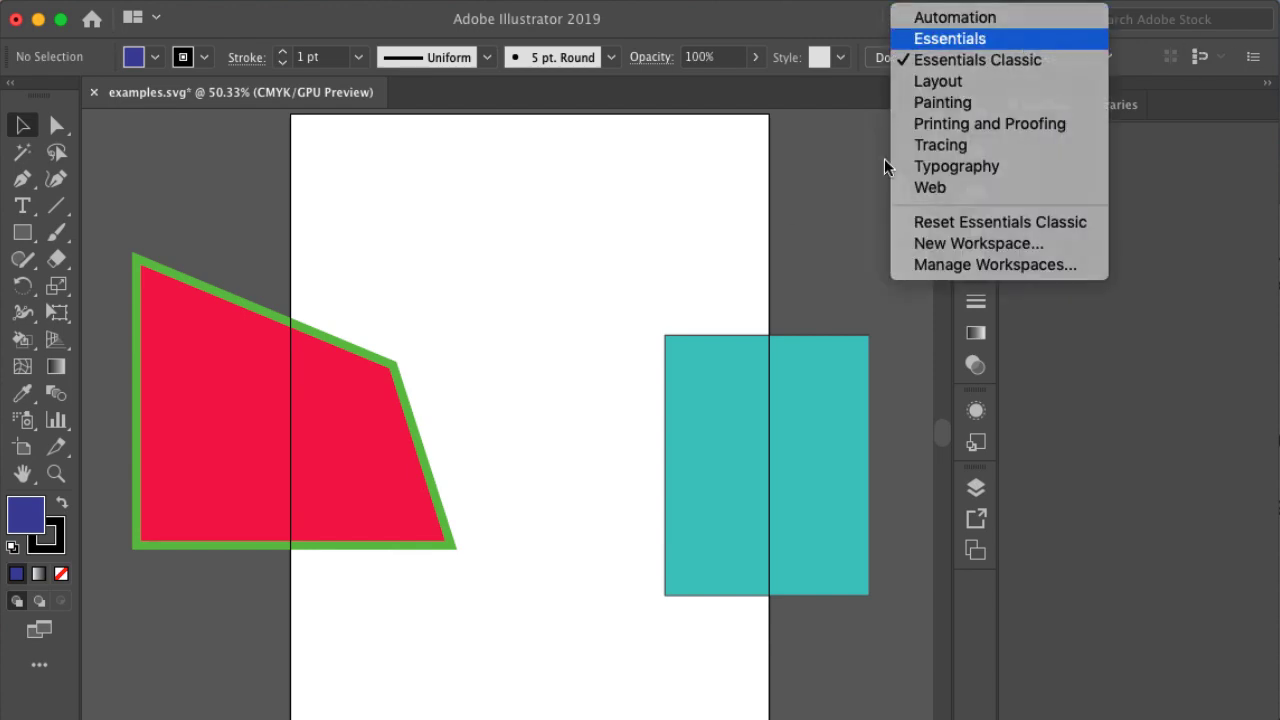
{"action": "left_click", "coordinate": [960, 34]}
{"action": "left_click", "coordinate": [422, 188]}
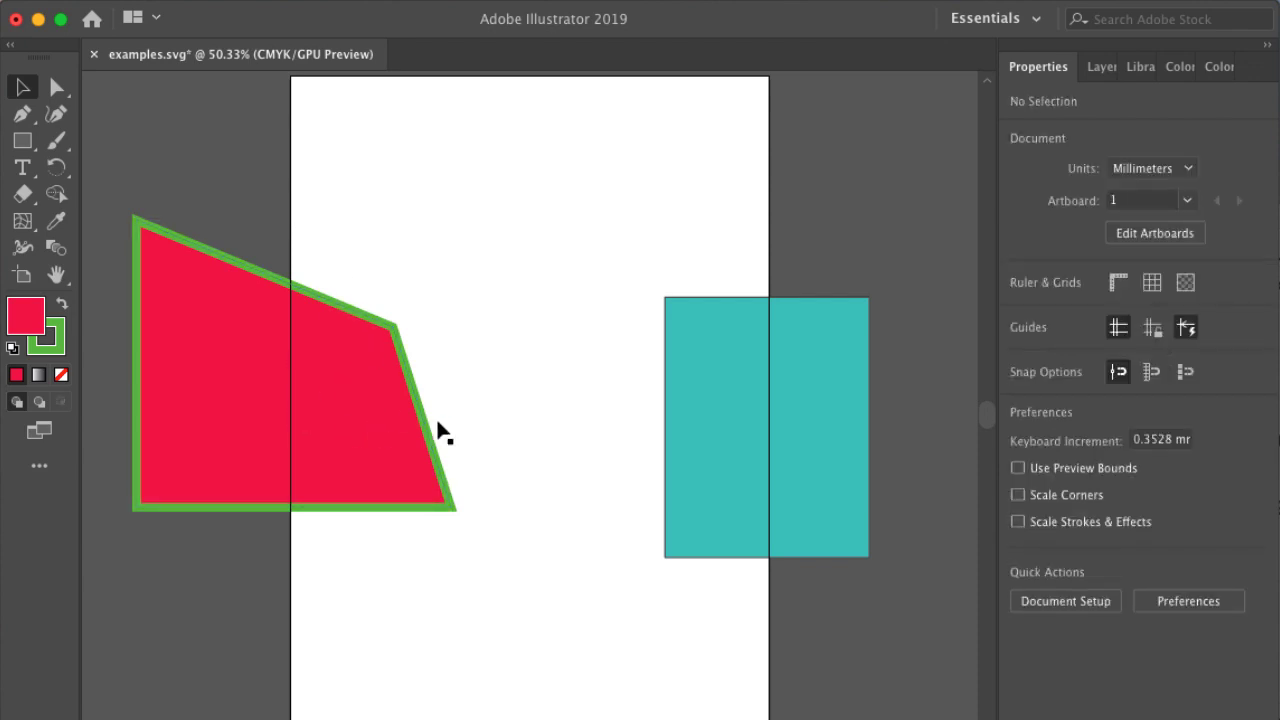
Erase a rounded bite from the red shape's upper-right corner and a curved strip across its lower-right corner
{"action": "left_click", "coordinate": [22, 193]}
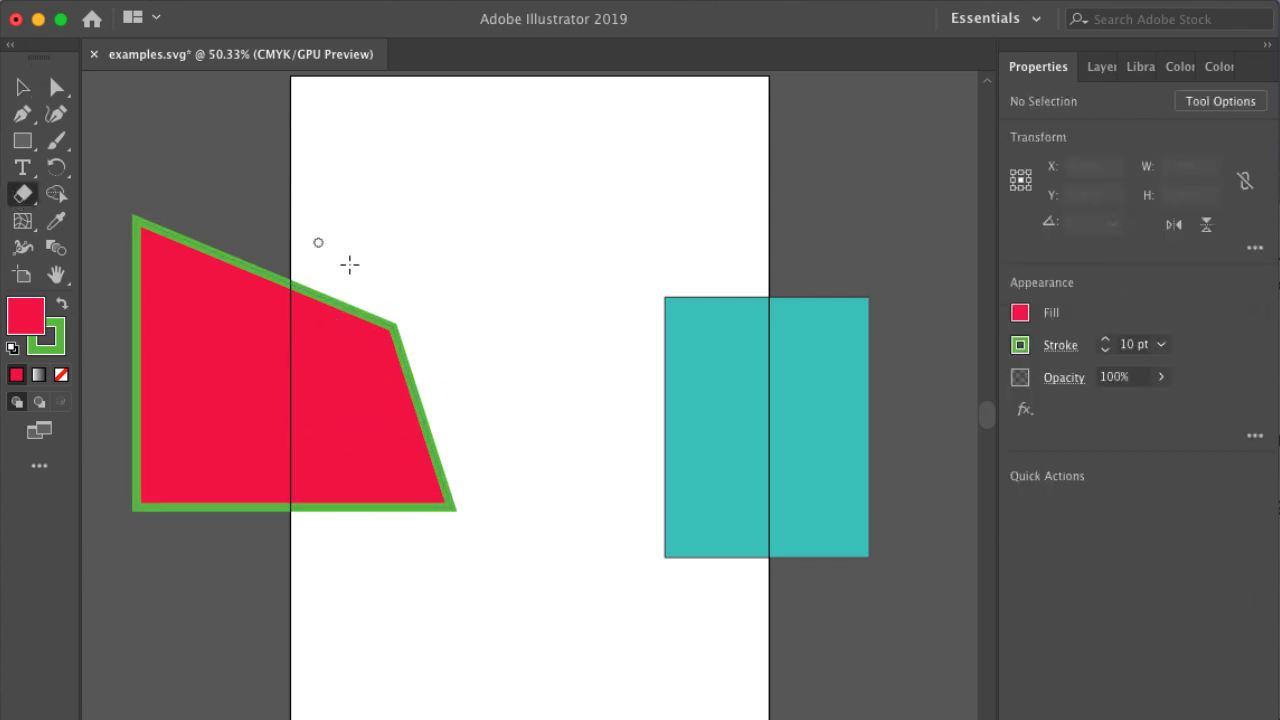
{"action": "mouse_move", "coordinate": [358, 293]}
{"action": "left_mouse_down"}
{"action": "mouse_move", "coordinate": [329, 361]}
{"action": "mouse_move", "coordinate": [336, 389]}
{"action": "mouse_move", "coordinate": [399, 410]}
{"action": "mouse_move", "coordinate": [416, 402]}
{"action": "mouse_move", "coordinate": [368, 402]}
{"action": "mouse_move", "coordinate": [400, 401]}
{"action": "left_mouse_up"}
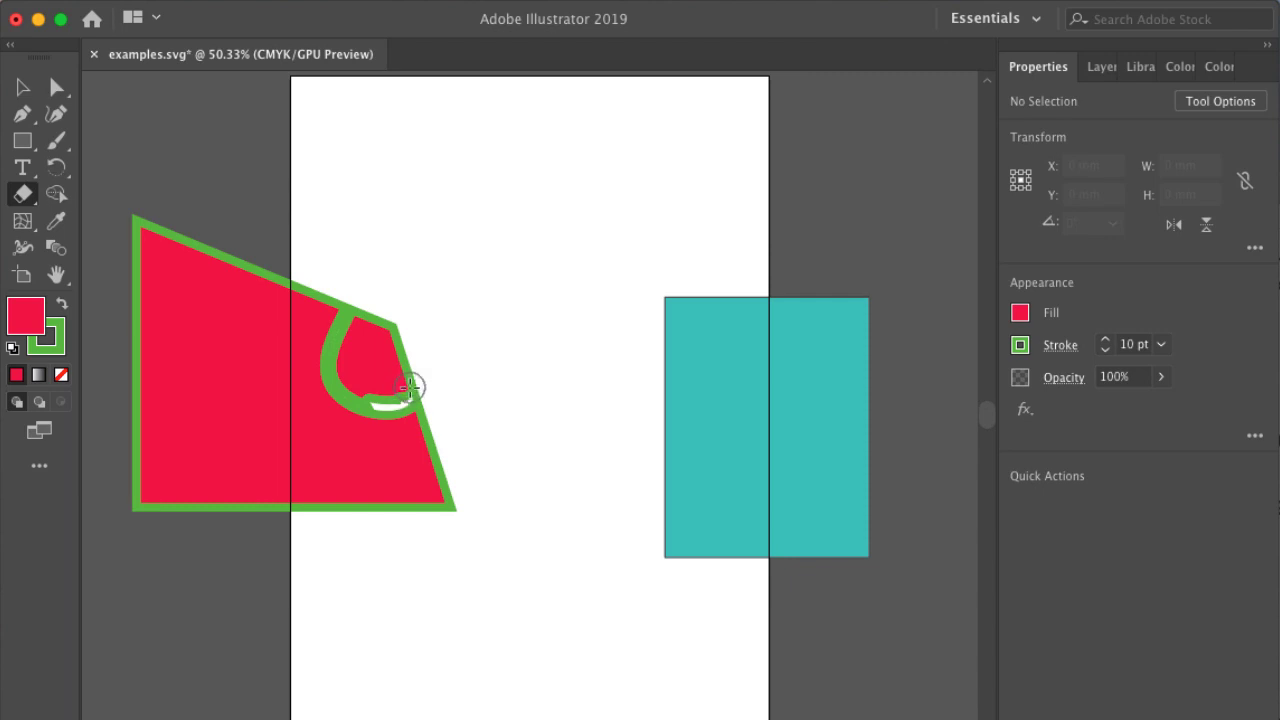
{"action": "mouse_move", "coordinate": [408, 386]}
{"action": "left_mouse_down"}
{"action": "mouse_move", "coordinate": [359, 389]}
{"action": "mouse_move", "coordinate": [429, 384]}
{"action": "mouse_move", "coordinate": [348, 385]}
{"action": "mouse_move", "coordinate": [347, 349]}
{"action": "mouse_move", "coordinate": [369, 305]}
{"action": "mouse_move", "coordinate": [364, 375]}
{"action": "mouse_move", "coordinate": [404, 356]}
{"action": "mouse_move", "coordinate": [415, 287]}
{"action": "mouse_move", "coordinate": [409, 331]}
{"action": "left_mouse_up"}
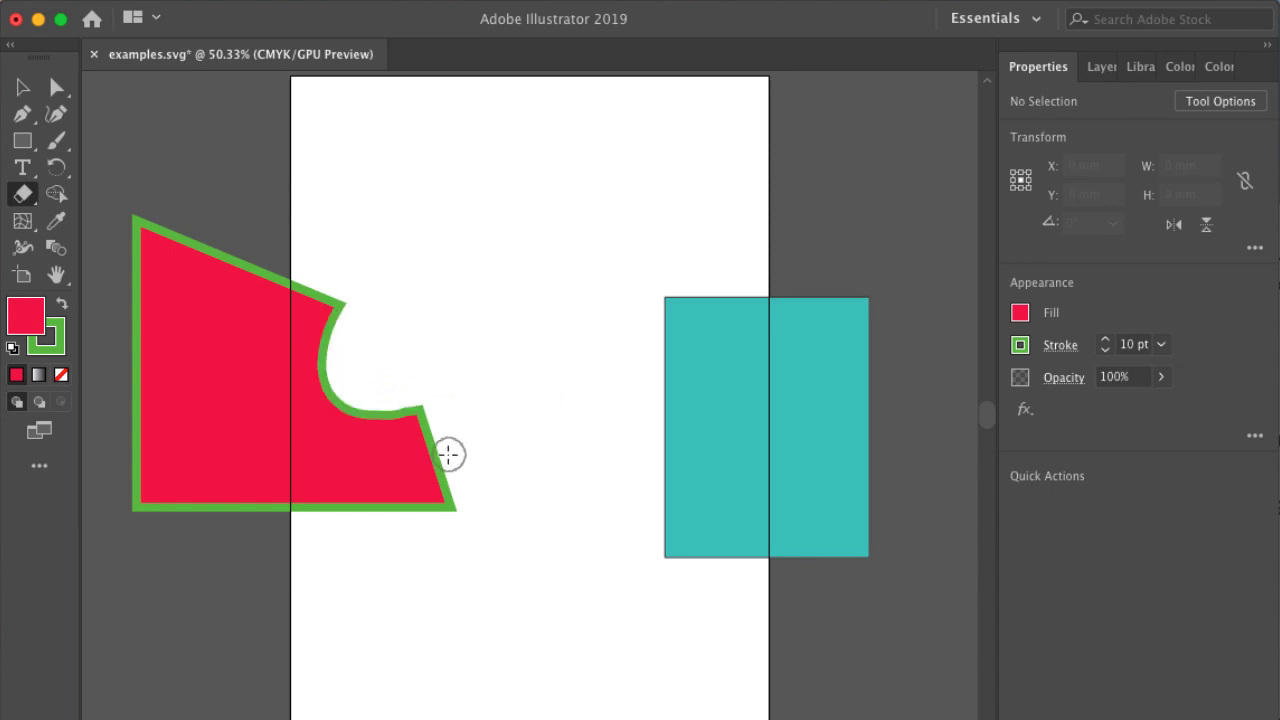
{"action": "mouse_move", "coordinate": [479, 454]}
{"action": "left_mouse_down"}
{"action": "mouse_move", "coordinate": [375, 474]}
{"action": "mouse_move", "coordinate": [305, 545]}
{"action": "mouse_move", "coordinate": [366, 491]}
{"action": "mouse_move", "coordinate": [477, 451]}
{"action": "left_mouse_up"}
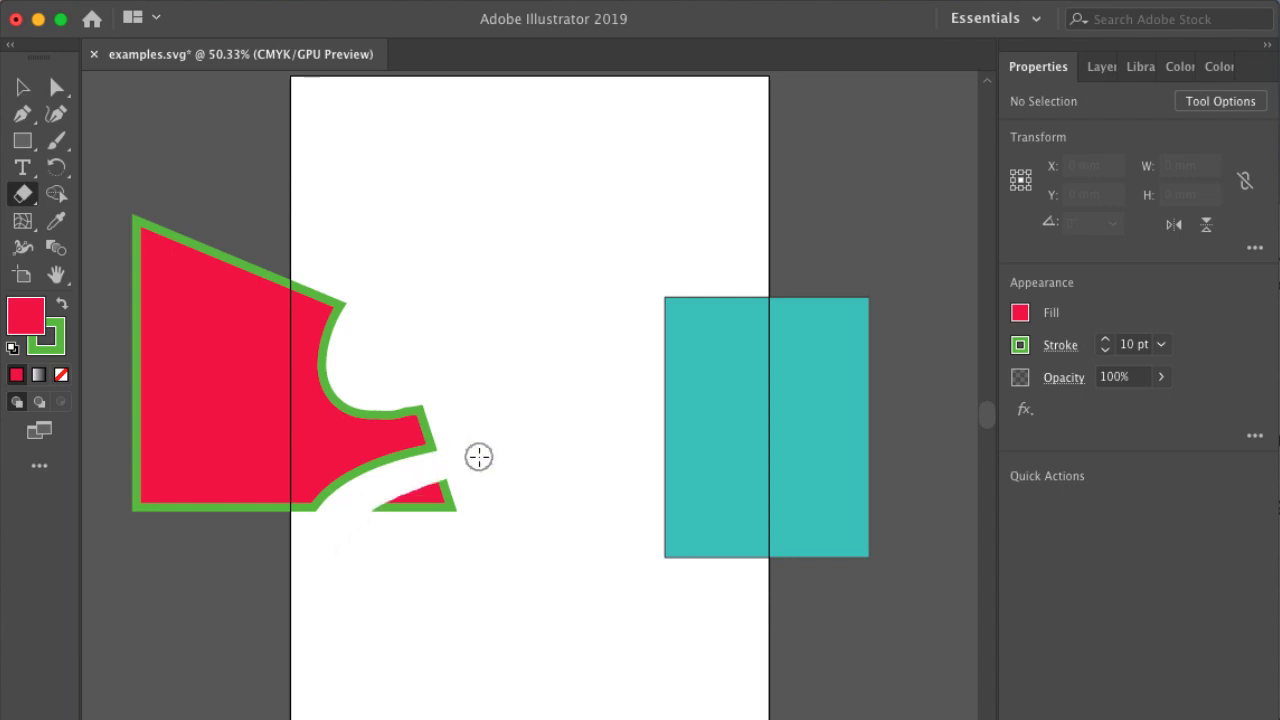
{"action": "left_click_drag", "start_coordinate": [354, 509], "coordinate": [480, 455]}
{"action": "key", "text": "v"}
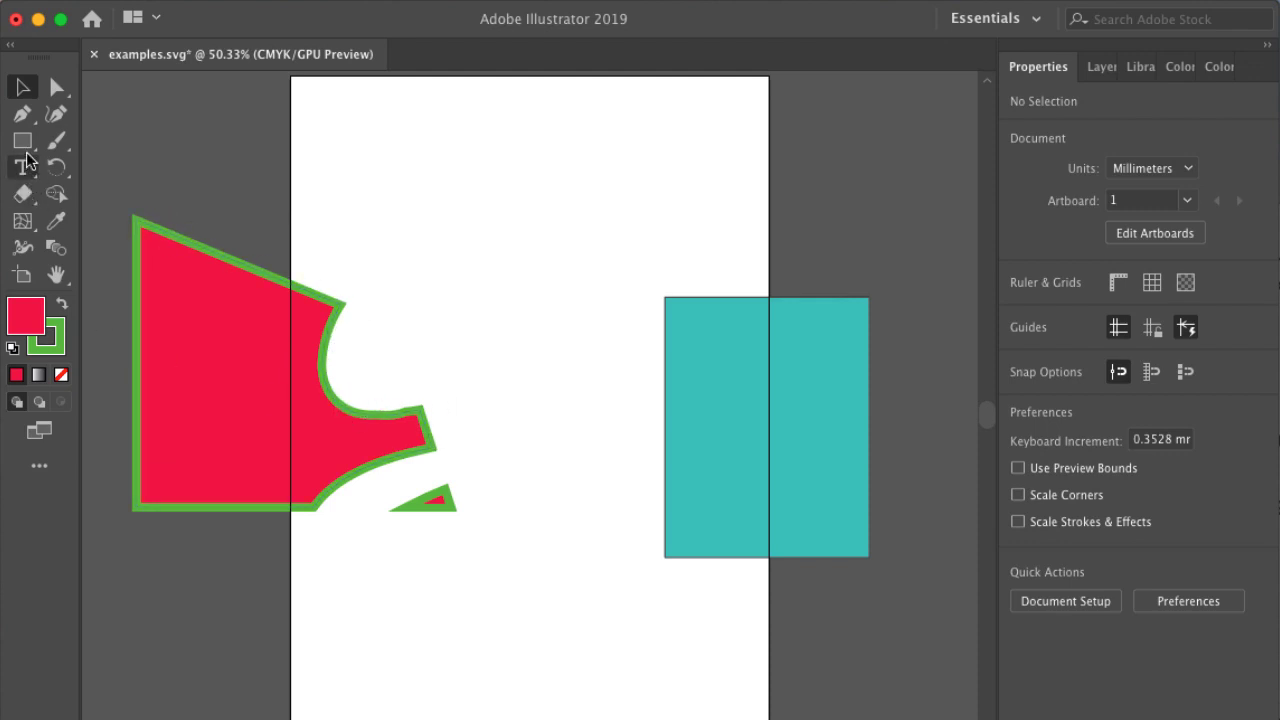
Erase the protruding tip on the red shape between the rounded bite and the curved cut
{"action": "left_click", "coordinate": [23, 194]}
{"action": "mouse_move", "coordinate": [428, 406]}
{"action": "left_mouse_down"}
{"action": "mouse_move", "coordinate": [414, 420]}
{"action": "mouse_move", "coordinate": [435, 453]}
{"action": "mouse_move", "coordinate": [414, 391]}
{"action": "mouse_move", "coordinate": [426, 457]}
{"action": "mouse_move", "coordinate": [399, 415]}
{"action": "mouse_move", "coordinate": [411, 466]}
{"action": "mouse_move", "coordinate": [377, 380]}
{"action": "mouse_move", "coordinate": [403, 483]}
{"action": "mouse_move", "coordinate": [363, 352]}
{"action": "left_mouse_up"}
{"action": "key", "text": "v"}
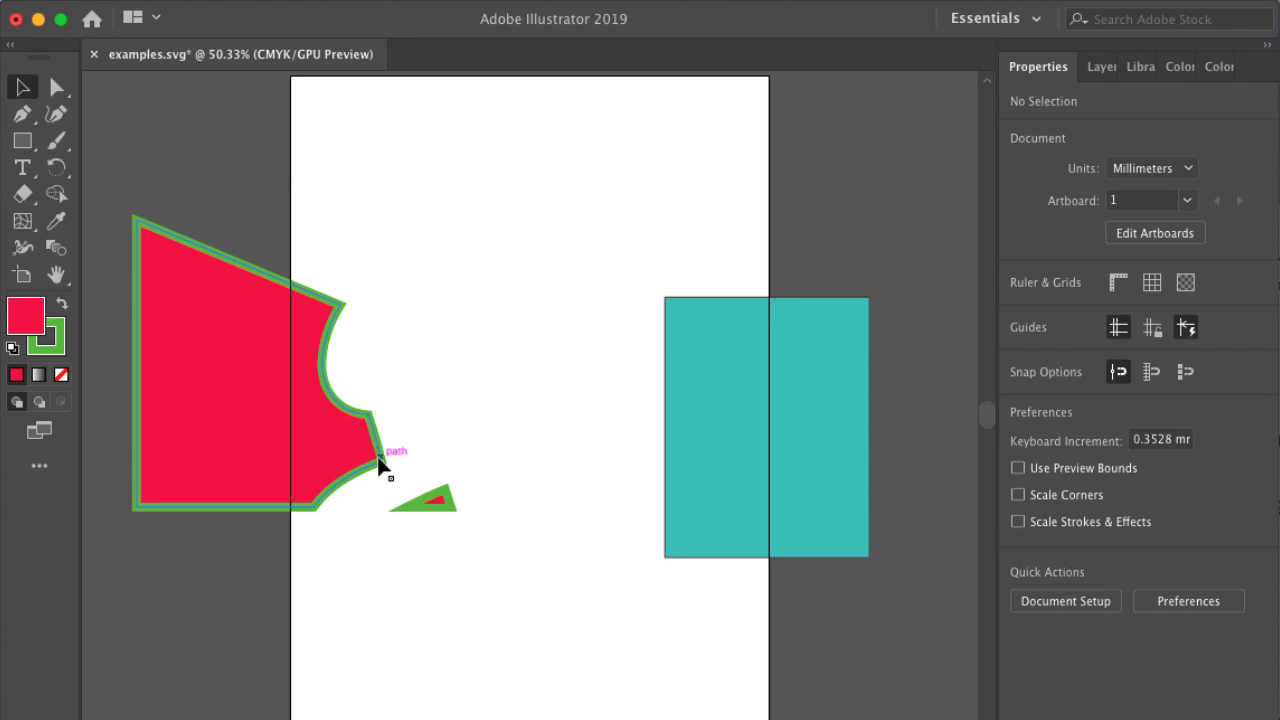
Save examples.svg, then switch to its code in the text editor and compare the rect element with the teal rectangle
{"action": "key", "text": "super+s"}
{"action": "key", "text": "super+Tab"}
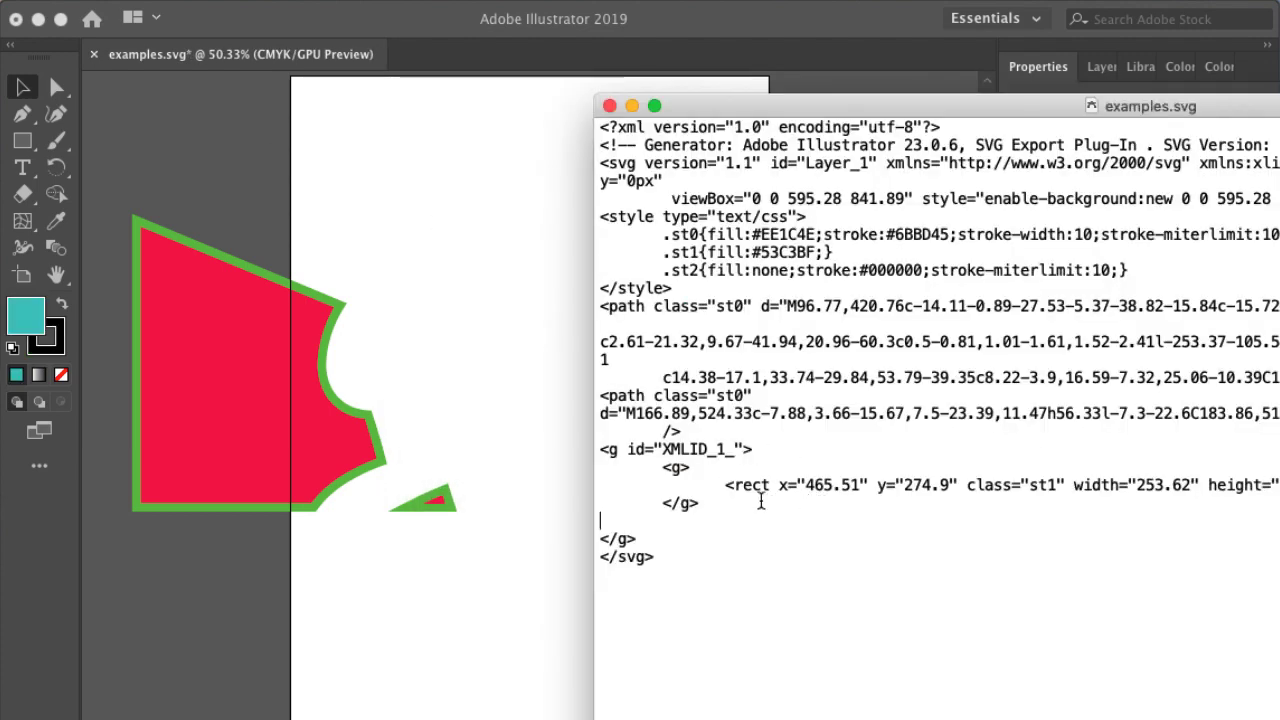
{"action": "left_click_drag", "start_coordinate": [725, 486], "coordinate": [1278, 486]}
{"action": "left_click", "coordinate": [523, 308]}
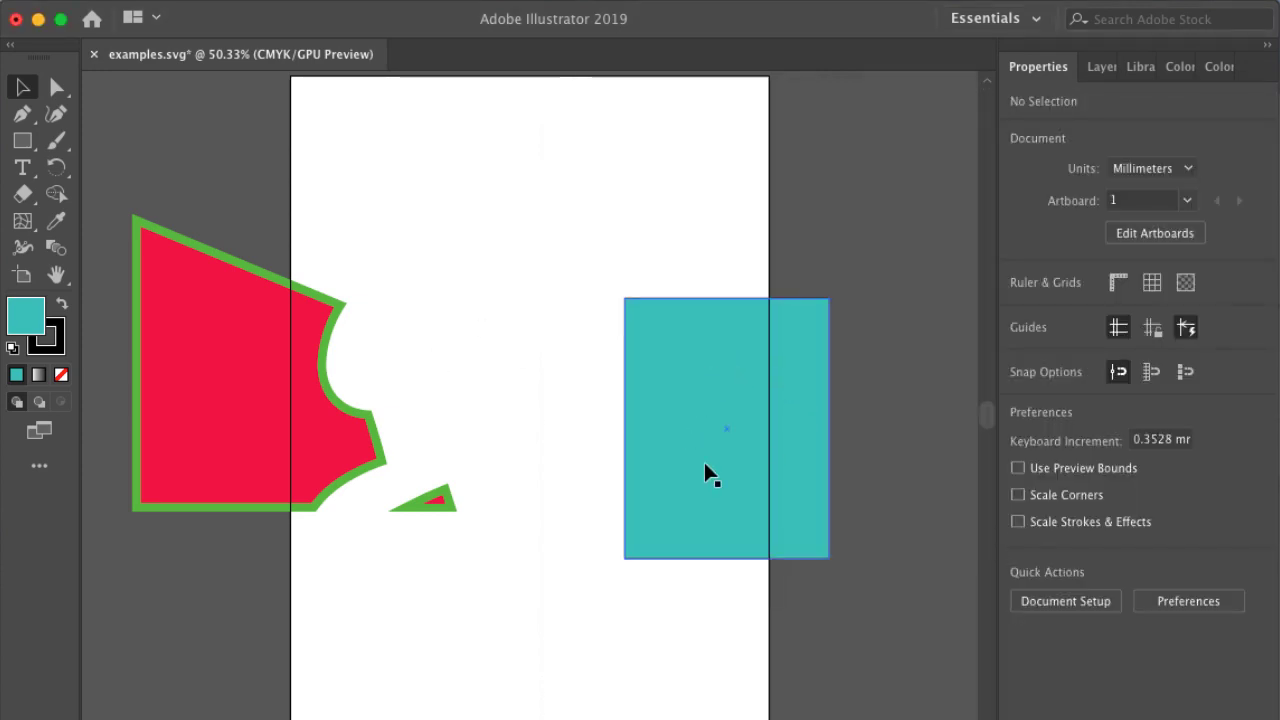
{"action": "key", "text": "super+Tab"}
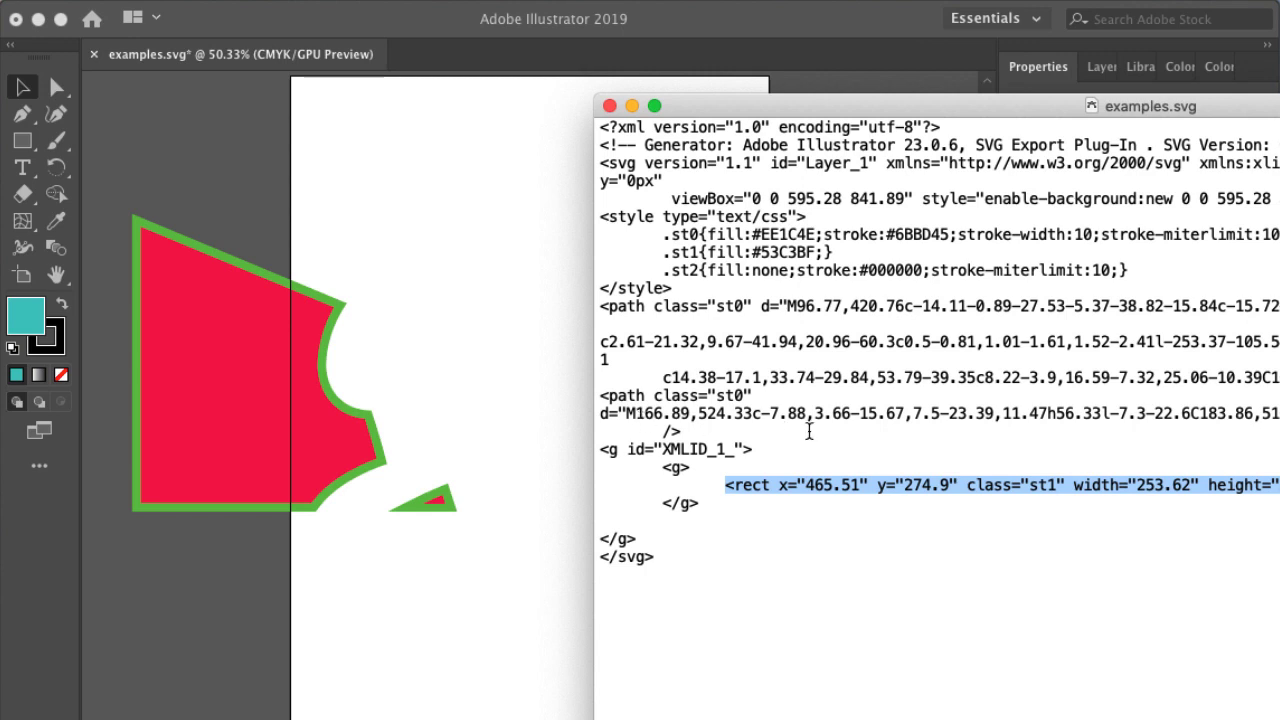
Insert blank lines in the SVG code after the closing style tag and before the XMLID_1_ group
{"action": "left_click", "coordinate": [705, 291]}
{"action": "key", "text": "Return"}
{"action": "key", "text": "Return"}
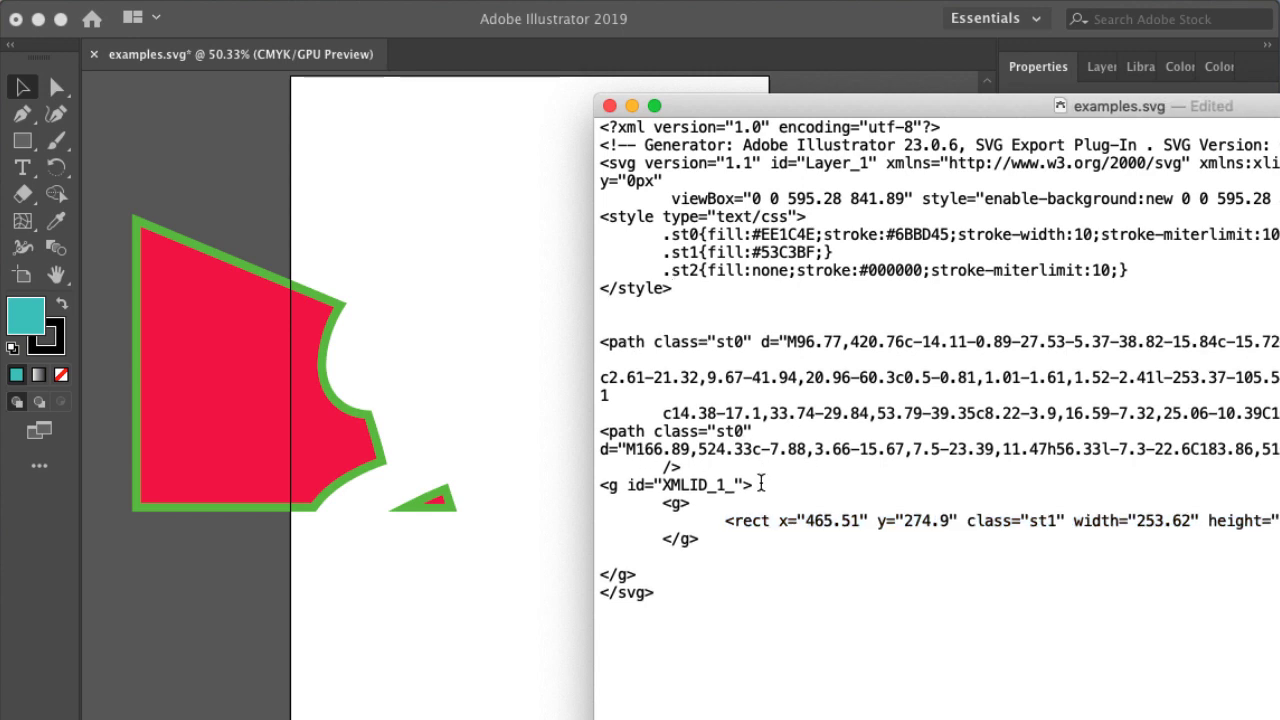
{"action": "left_click", "coordinate": [758, 465]}
{"action": "key", "text": "Return"}
{"action": "key", "text": "Return"}
{"action": "key", "text": "Return"}
{"action": "key", "text": "Return"}
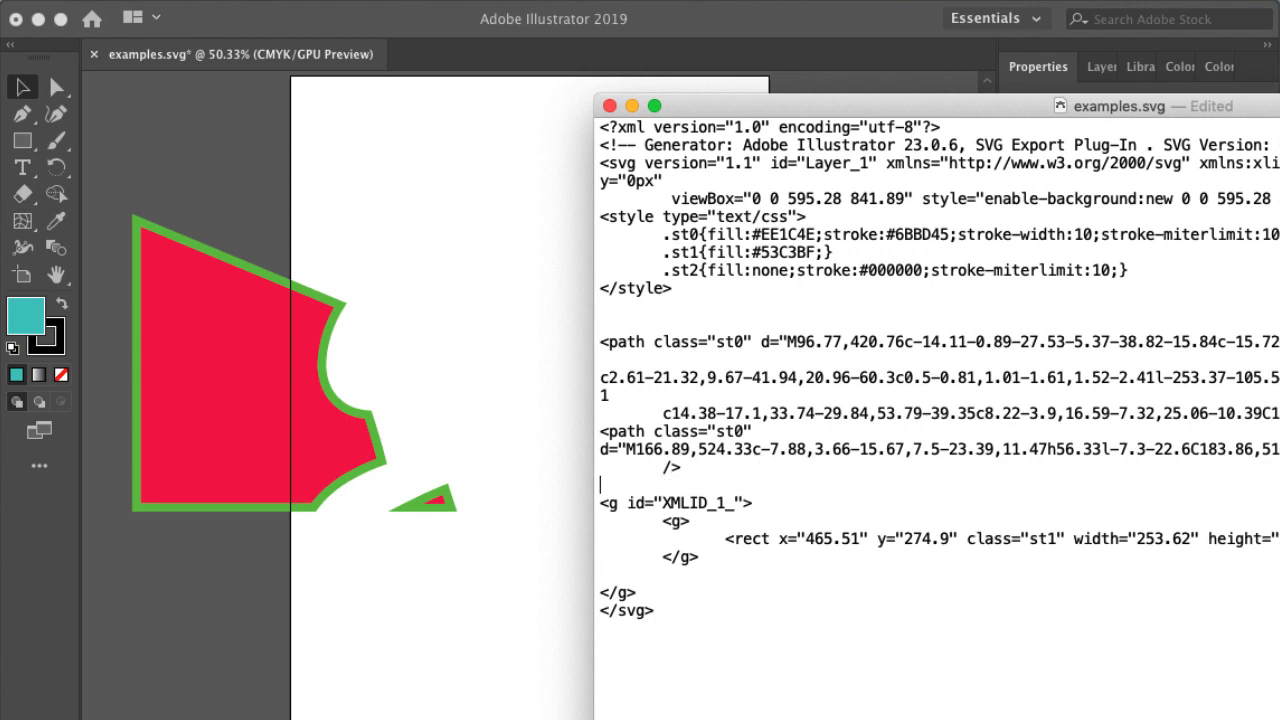
Highlight the two path tags in the code and switch back to Illustrator to compare them with the red pieces
{"action": "left_click_drag", "start_coordinate": [644, 341], "coordinate": [592, 341]}
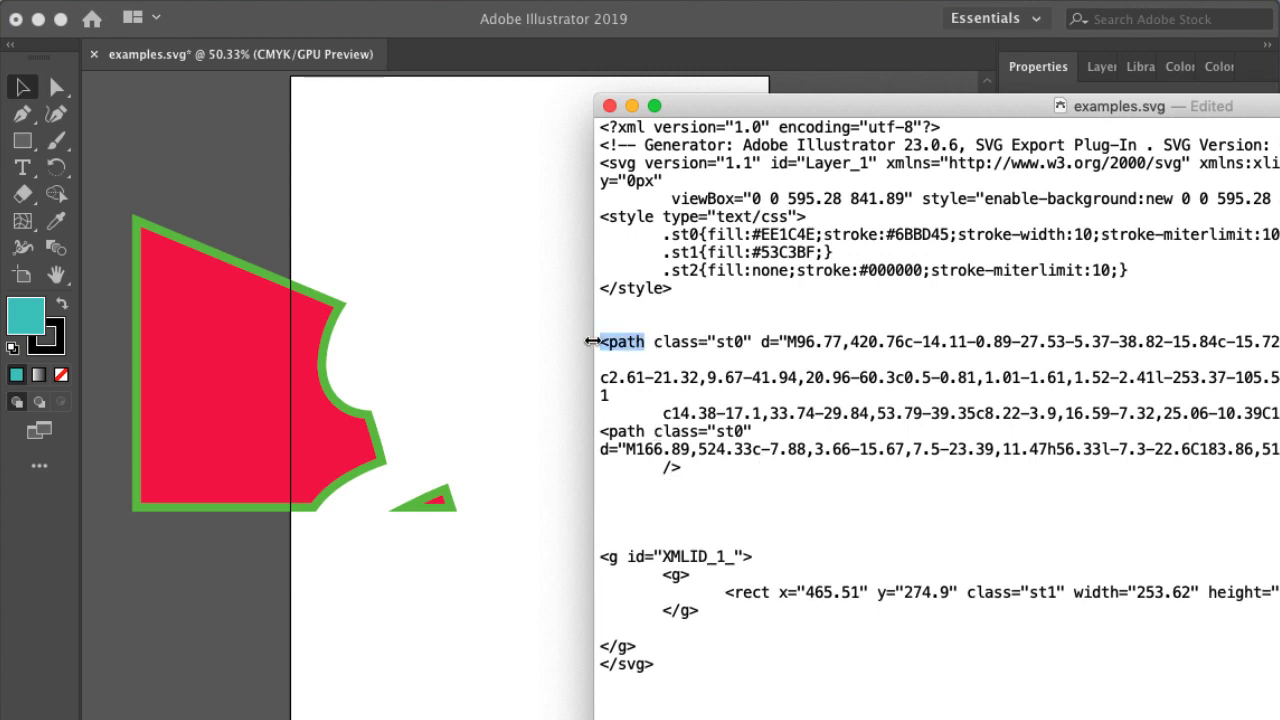
{"action": "left_click_drag", "start_coordinate": [642, 431], "coordinate": [612, 431]}
{"action": "left_click", "coordinate": [388, 410]}
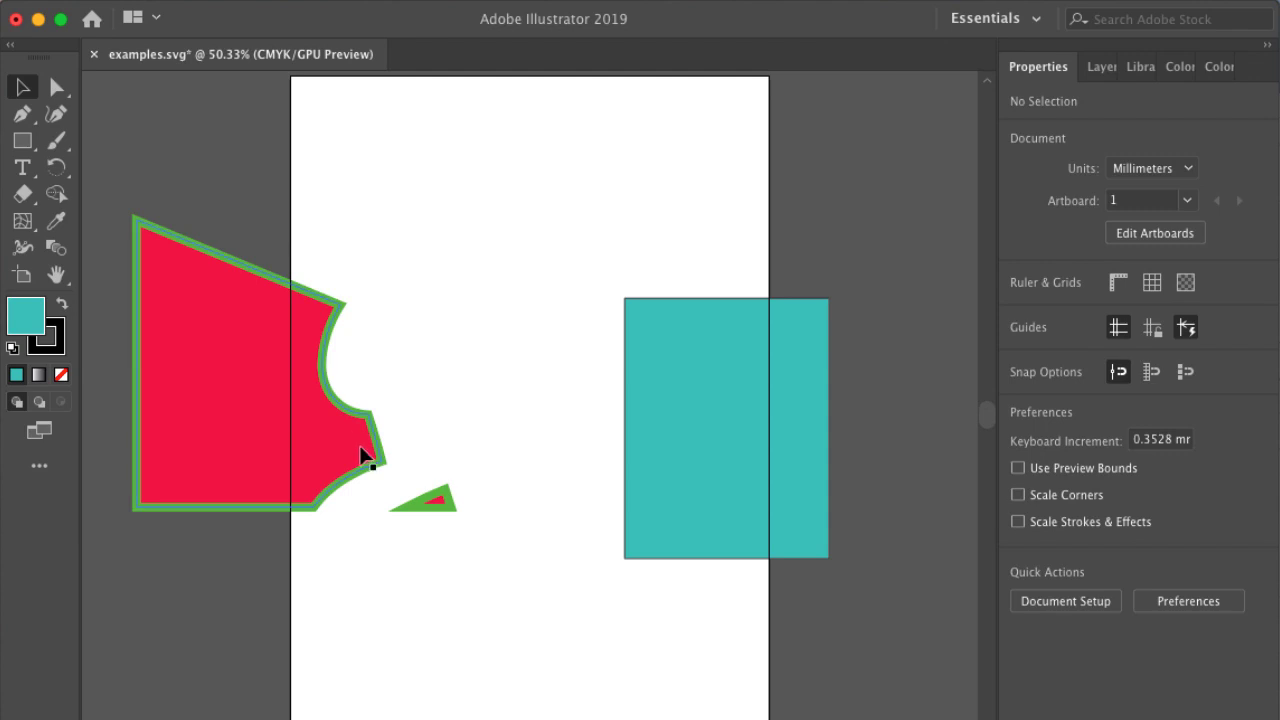
Try removing anchor points around the curved bite in the red shape with the Direct Selection tool
{"action": "left_click", "coordinate": [56, 87]}
{"action": "left_click", "coordinate": [340, 304]}
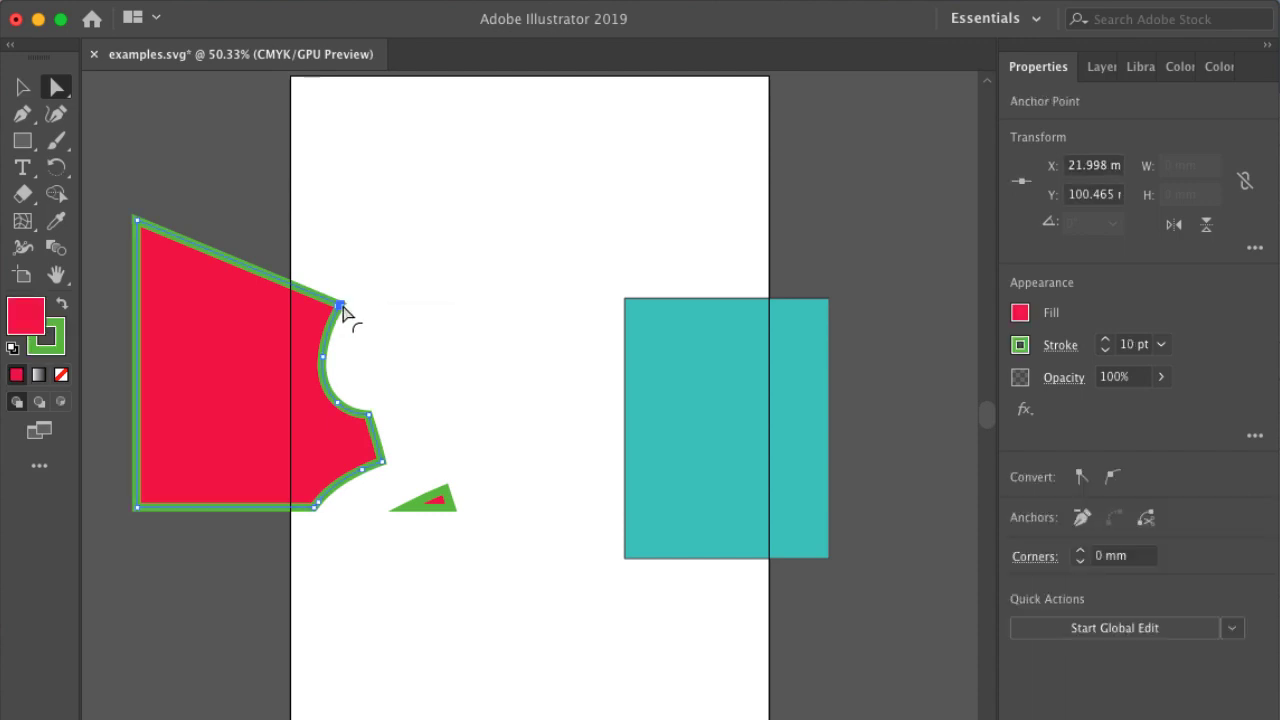
{"action": "left_click", "coordinate": [340, 356]}
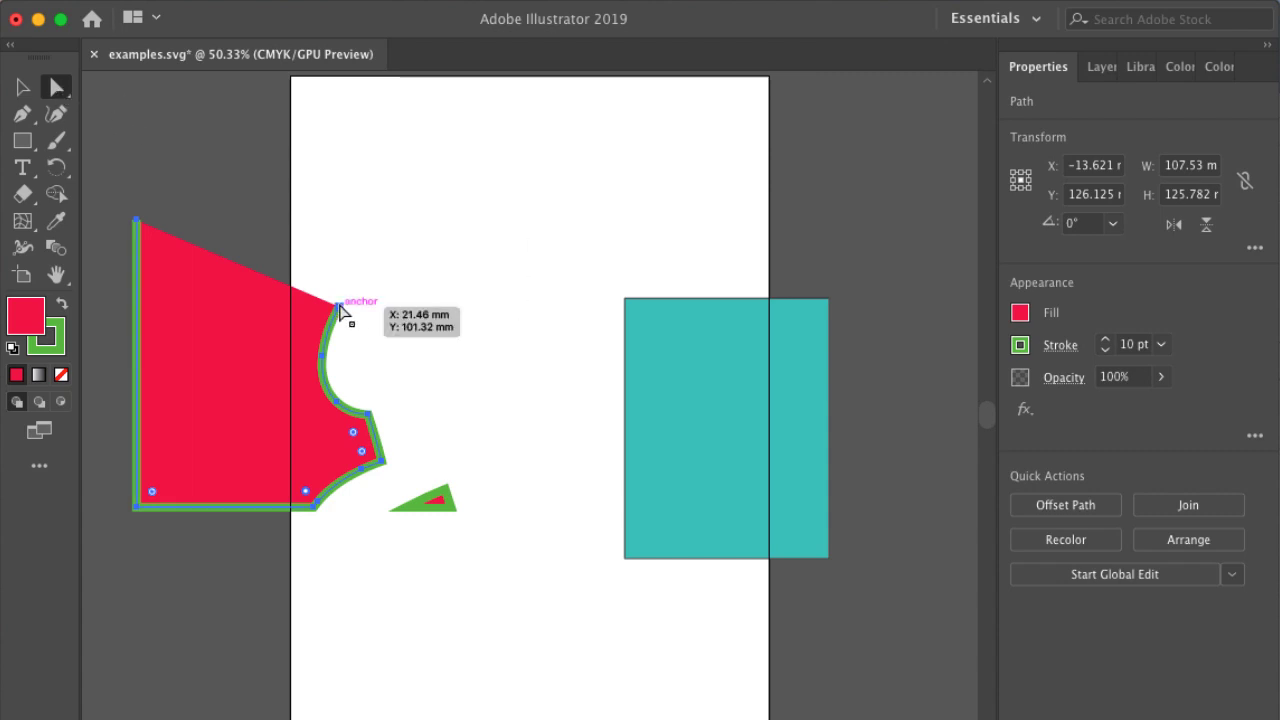
{"action": "left_click_drag", "start_coordinate": [338, 307], "coordinate": [338, 402]}
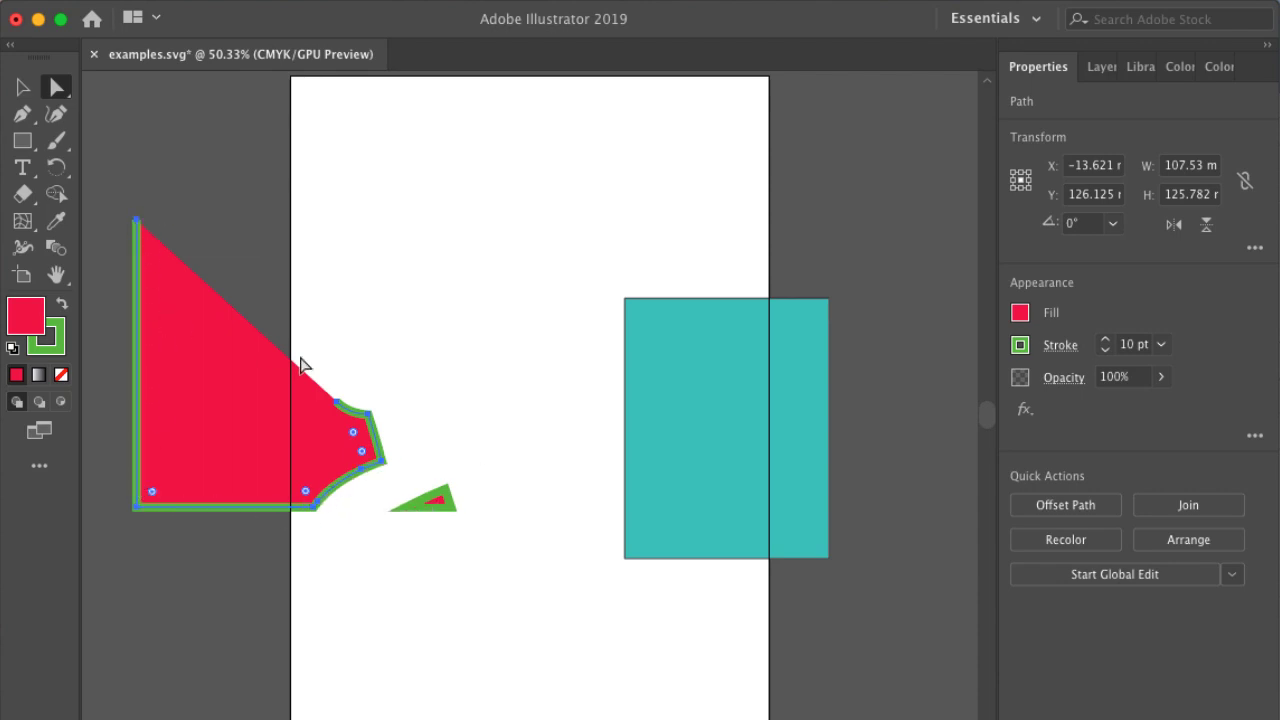
Undo the anchor point removals on the red shape and return to the Selection tool
{"action": "key", "text": "super+z"}
{"action": "key", "text": "super+z"}
{"action": "key", "text": "super+z"}
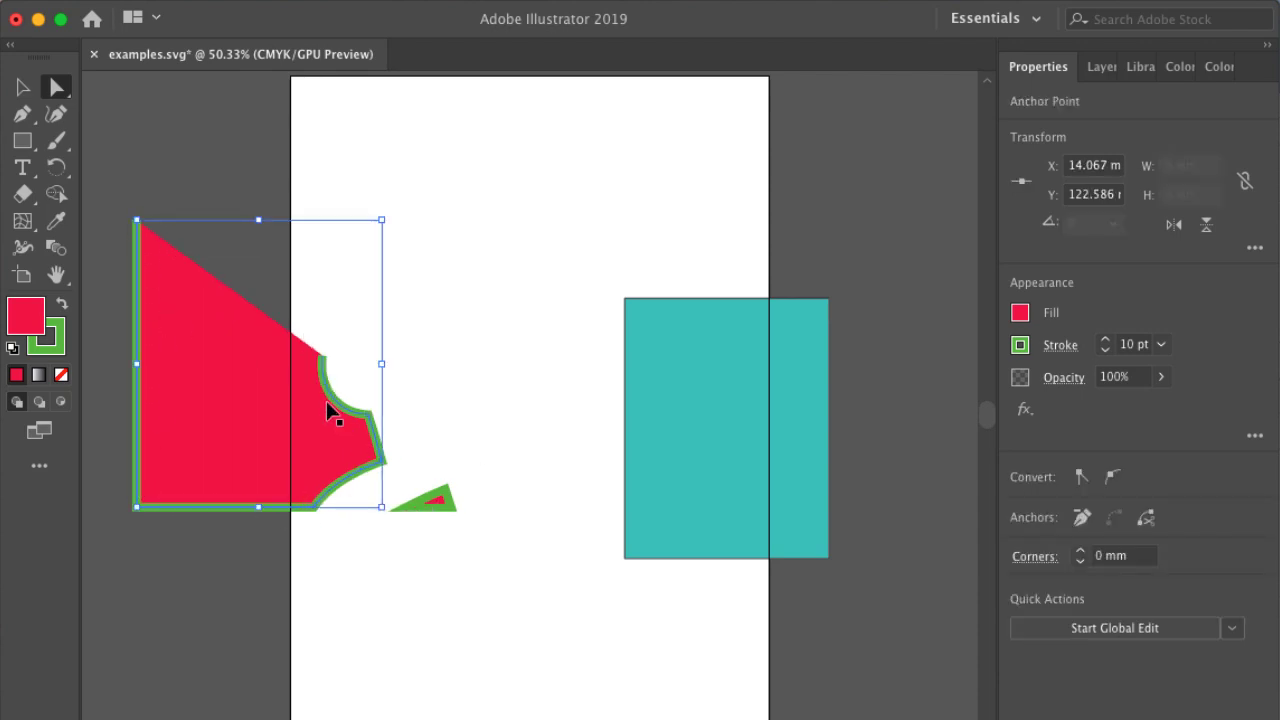
{"action": "left_click", "coordinate": [24, 88]}
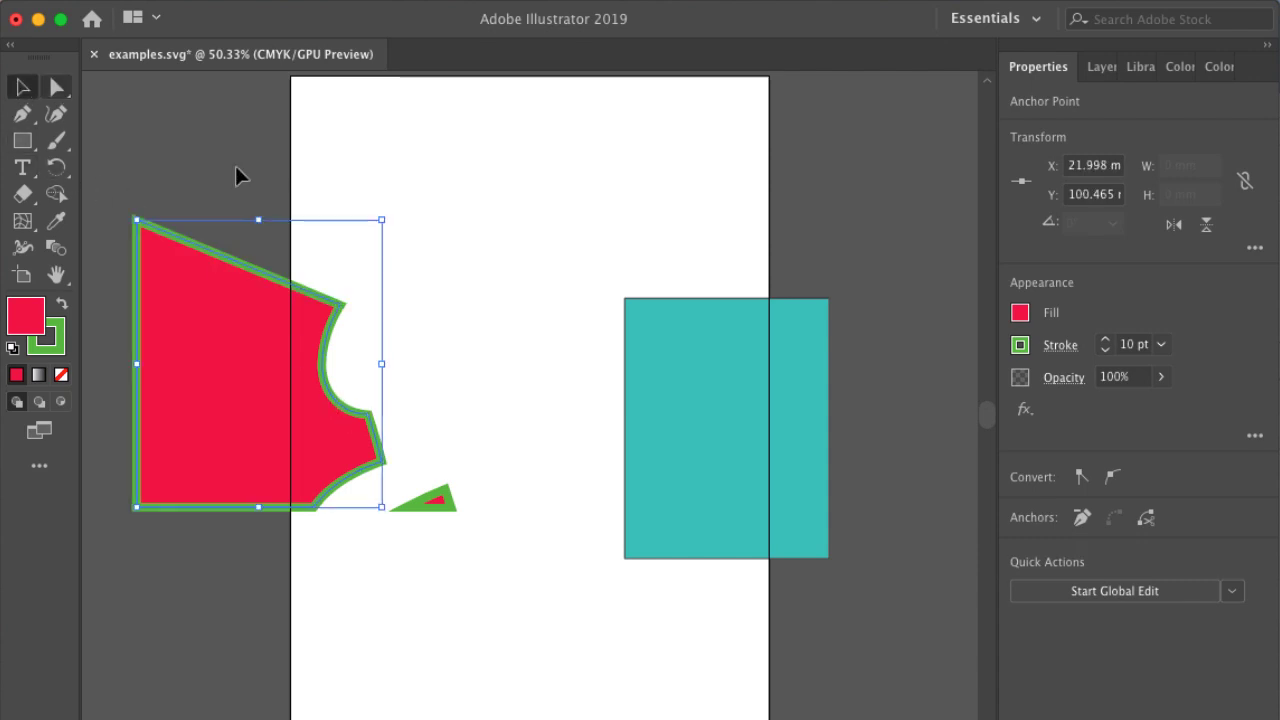